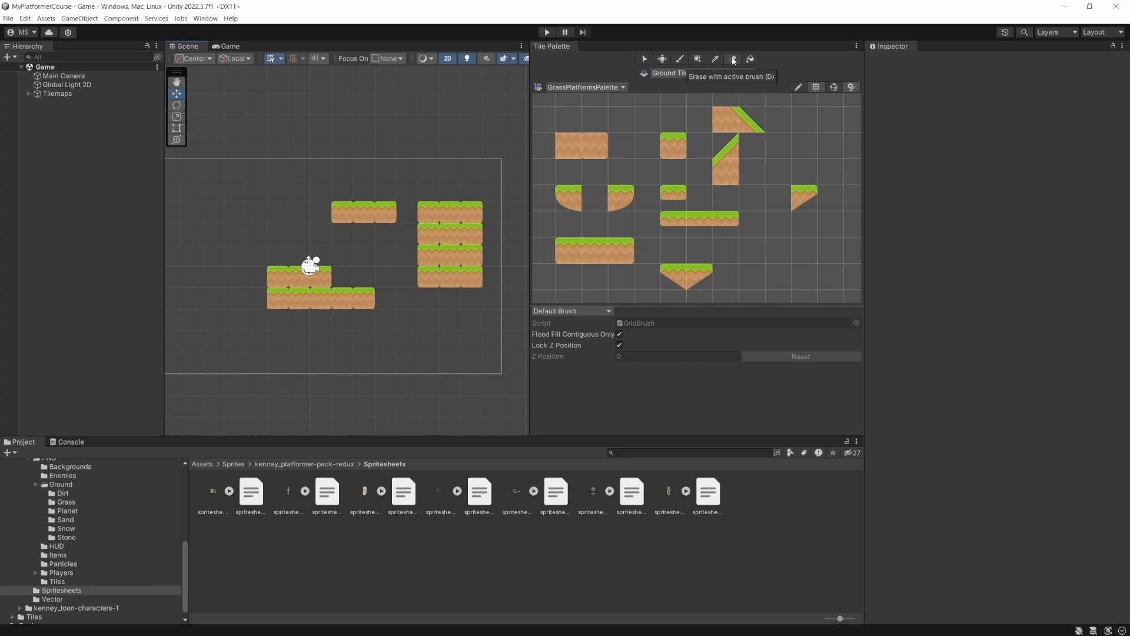
Erase all painted ground tiles from the Ground Tilemap, leaving the scene empty of platforms
click(733, 59)
mouse_move(343, 212)
mouse_down()
mouse_move(468, 213)
mouse_move(449, 228)
mouse_move(449, 277)
mouse_move(353, 298)
mouse_move(253, 298)
mouse_up()
scroll(278, 298, down, 1)
drag(160, 308, 80, 300)
key(q)
mouse_move(261, 328)
mouse_down()
mouse_move(335, 328)
mouse_move(310, 336)
mouse_up()
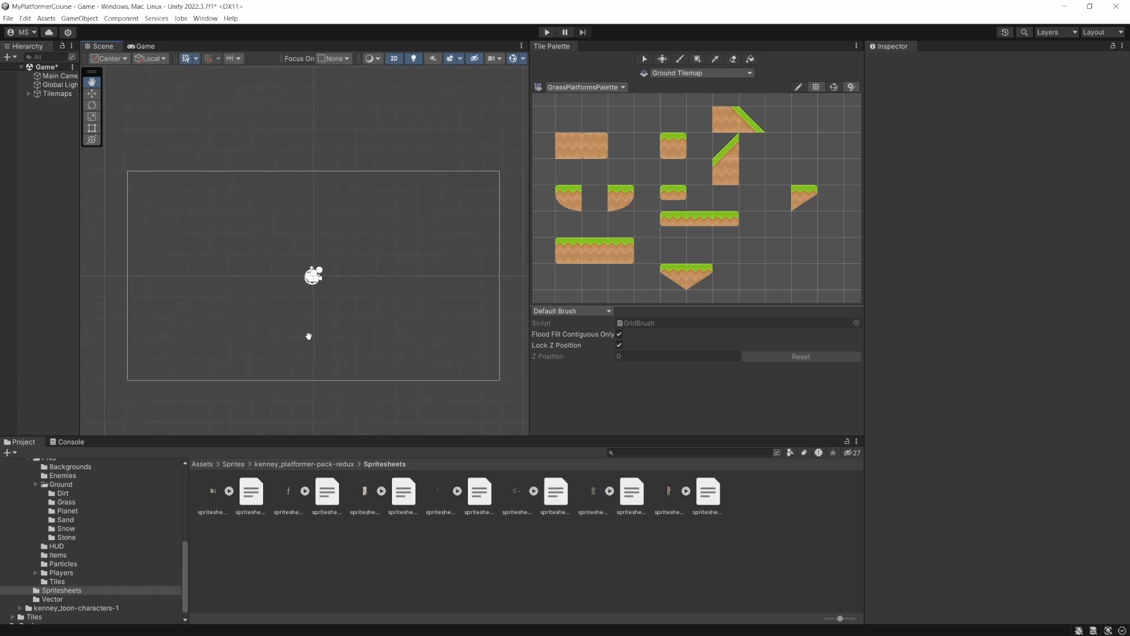
Add the BackgroundObjects prefab from the Prefabs folder to the Game scene
drag(530, 376, 600, 377)
scroll(83, 531, up, 3)
scroll(82, 532, up, 5)
click(42, 560)
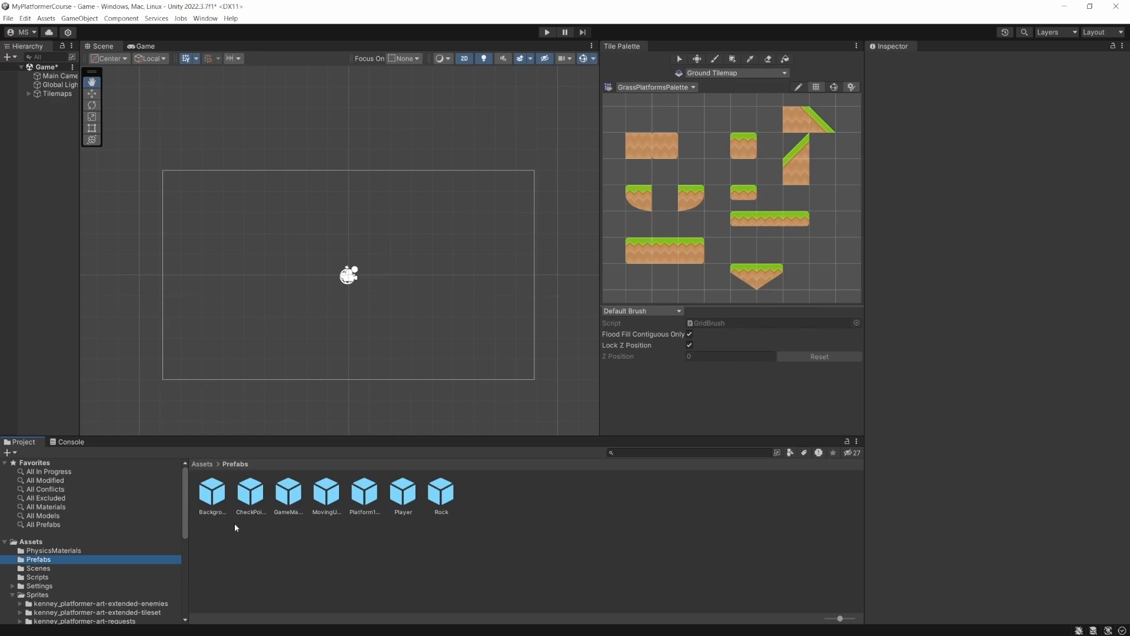
drag(216, 501, 144, 219)
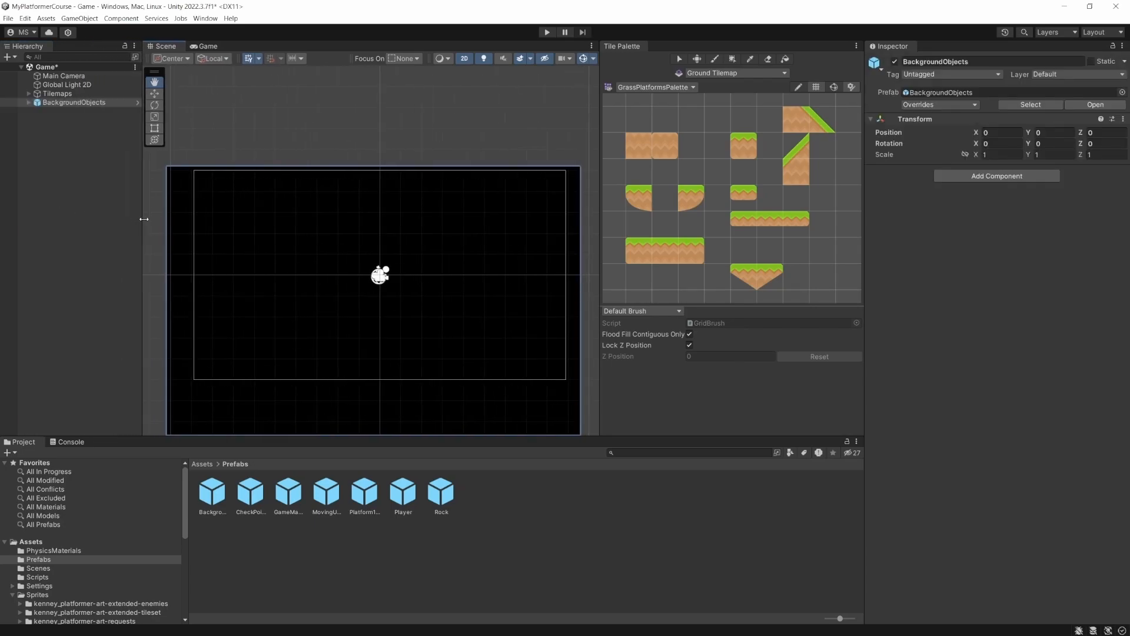
Set the Global Light 2D's target sorting layers to Everything
click(65, 85)
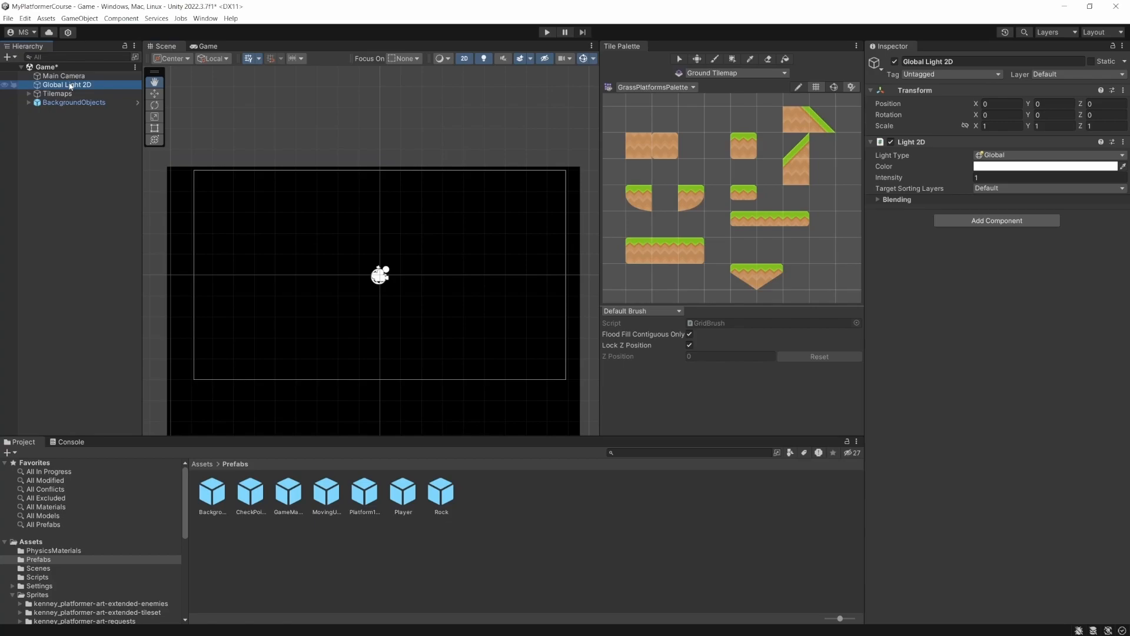
click(995, 188)
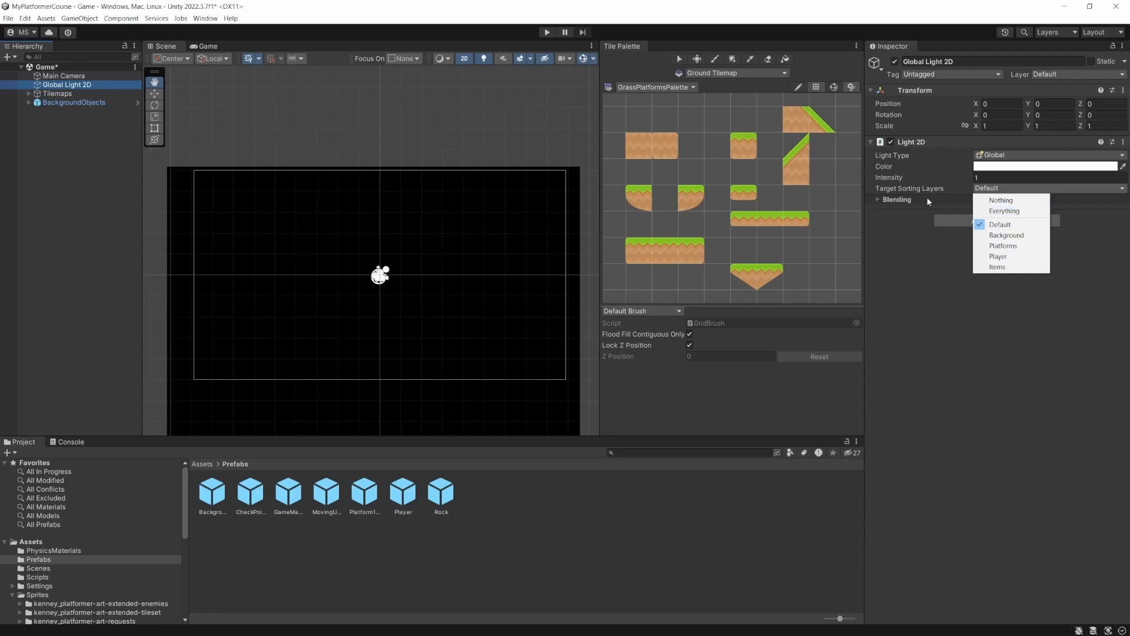
click(995, 212)
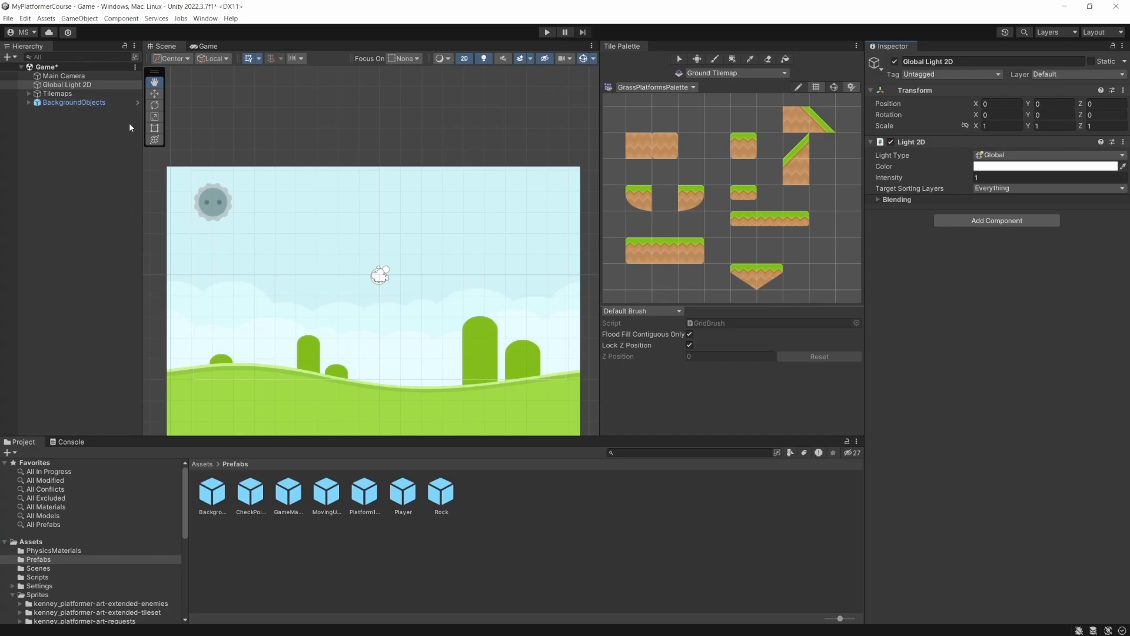
Make BackgroundObjects a child of the Main Camera and attach the CameraController script to the camera
drag(52, 101, 61, 79)
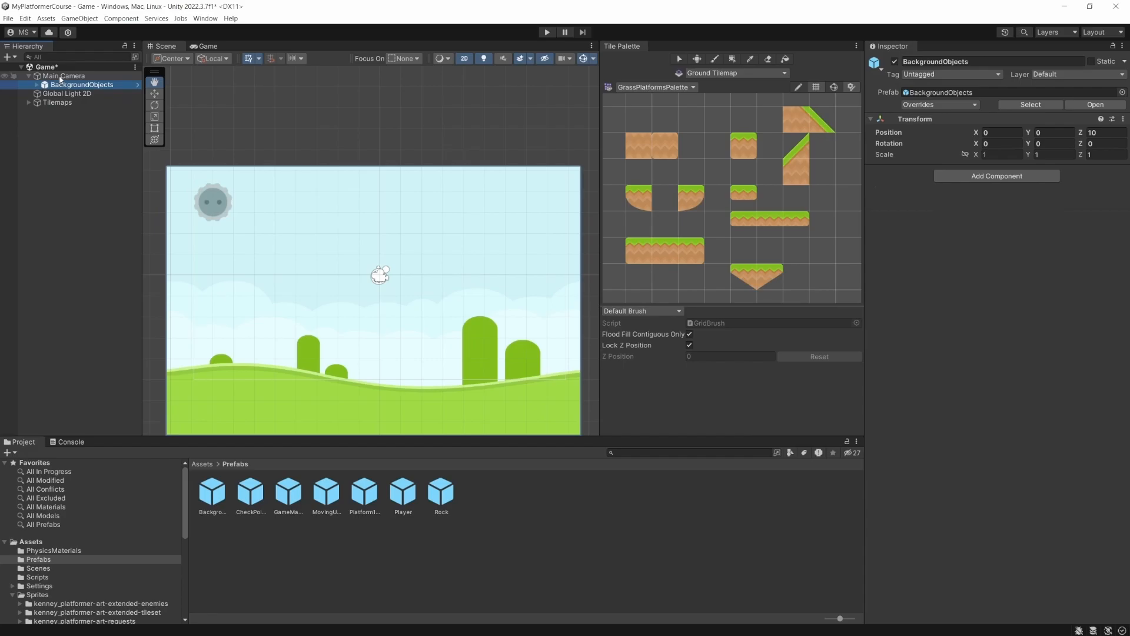
click(61, 76)
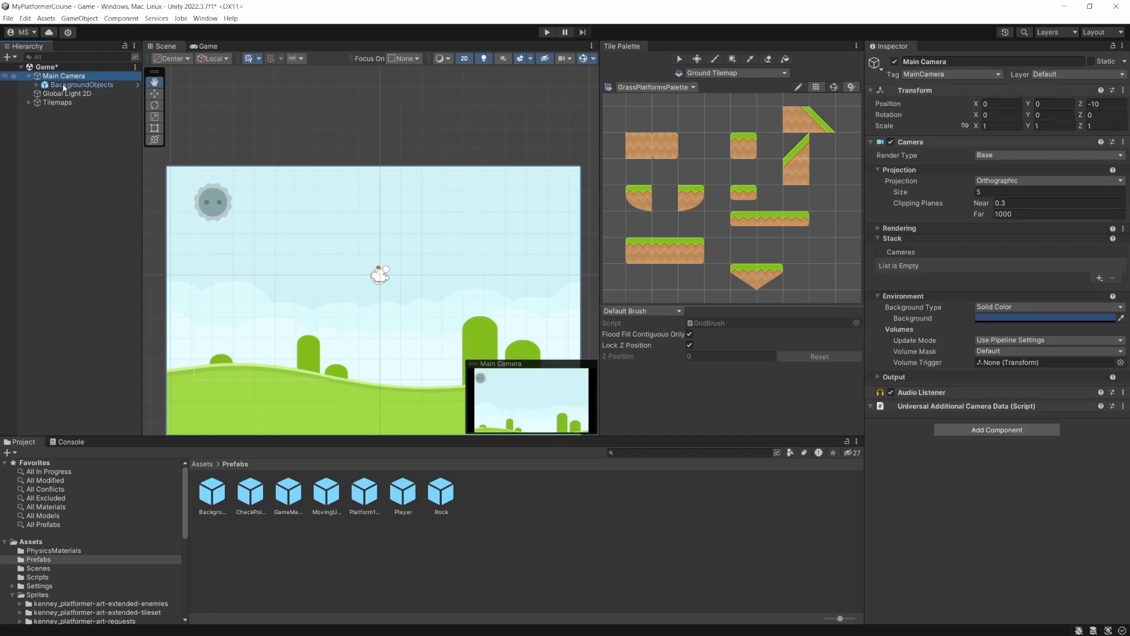
click(63, 577)
drag(211, 501, 992, 513)
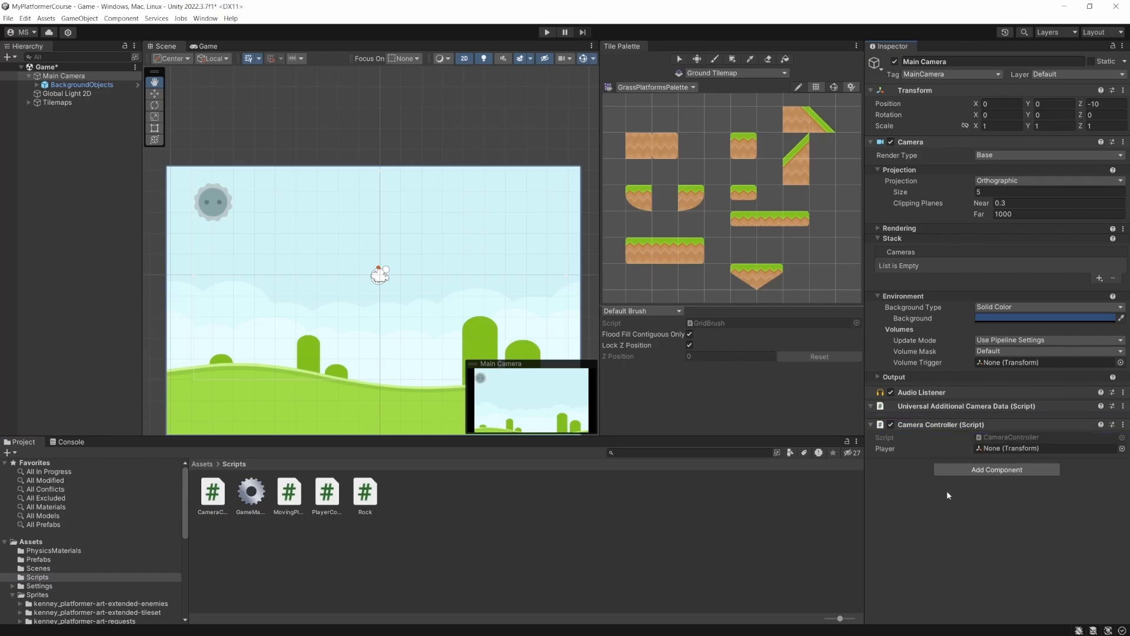
Add the GameManager prefab to the scene and assign the Player prefab to the GameManager prefab asset's Player Prefab property
click(47, 559)
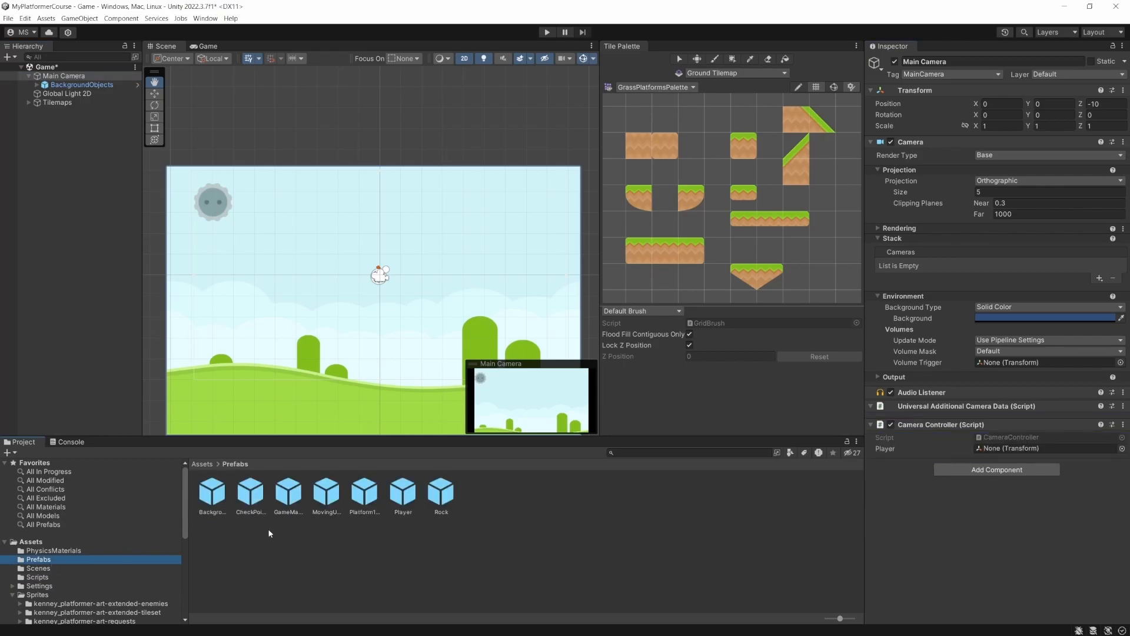
drag(288, 505, 75, 263)
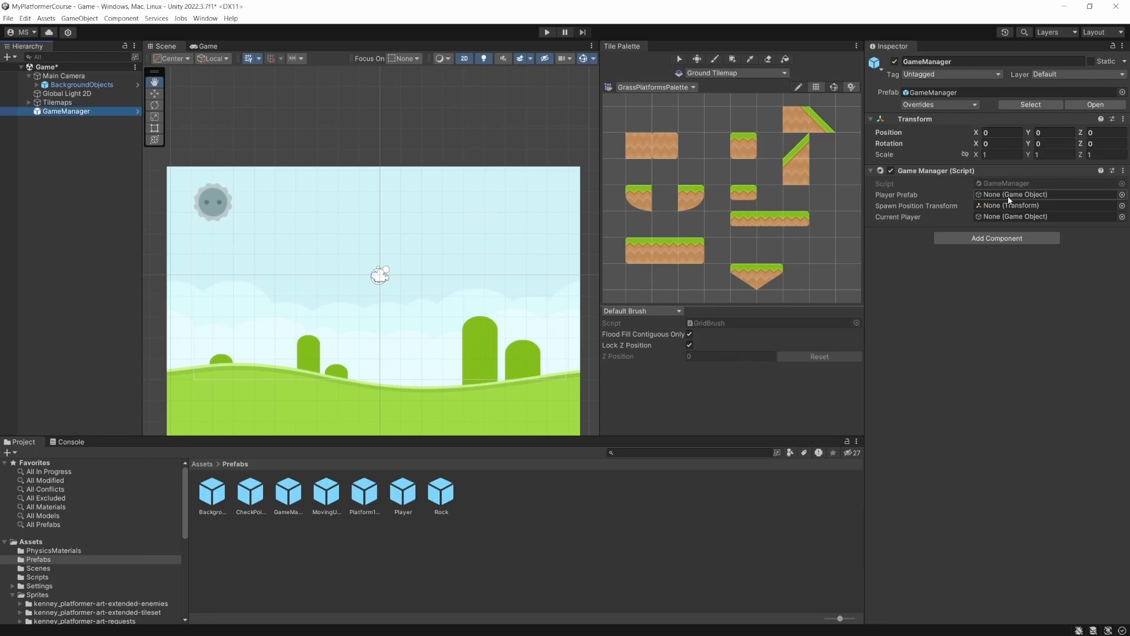
click(290, 496)
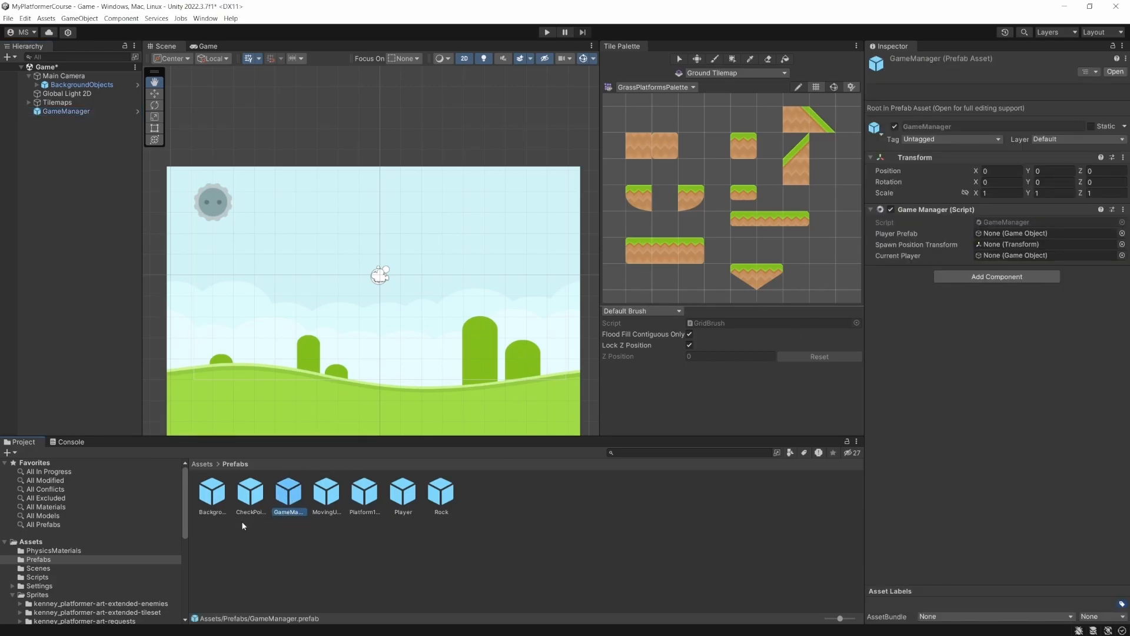
drag(397, 506, 1009, 234)
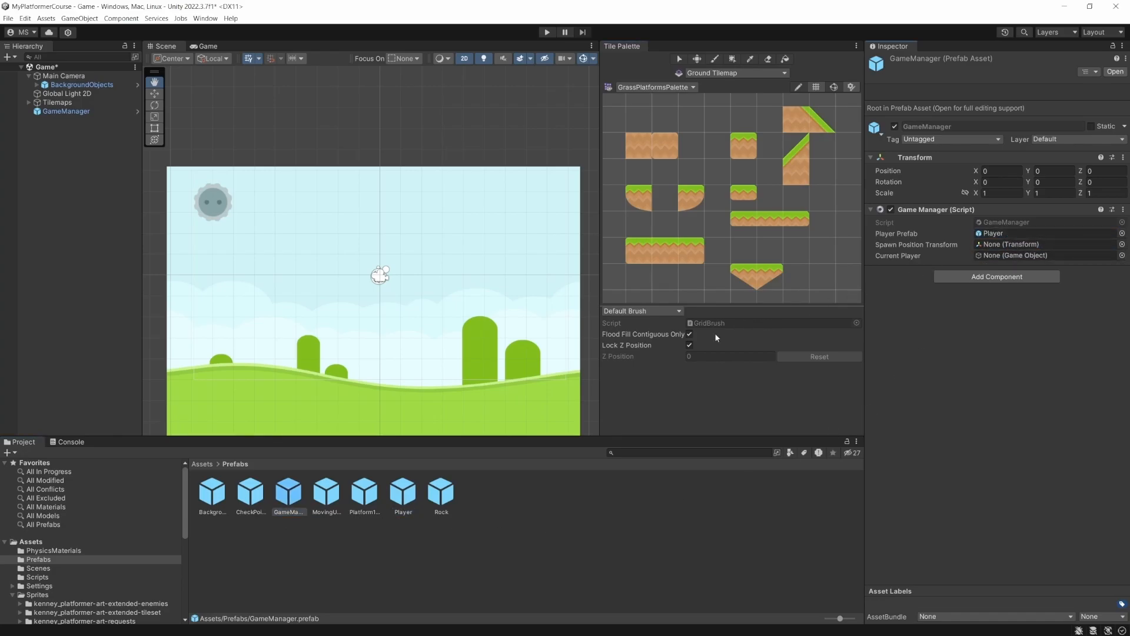
click(58, 111)
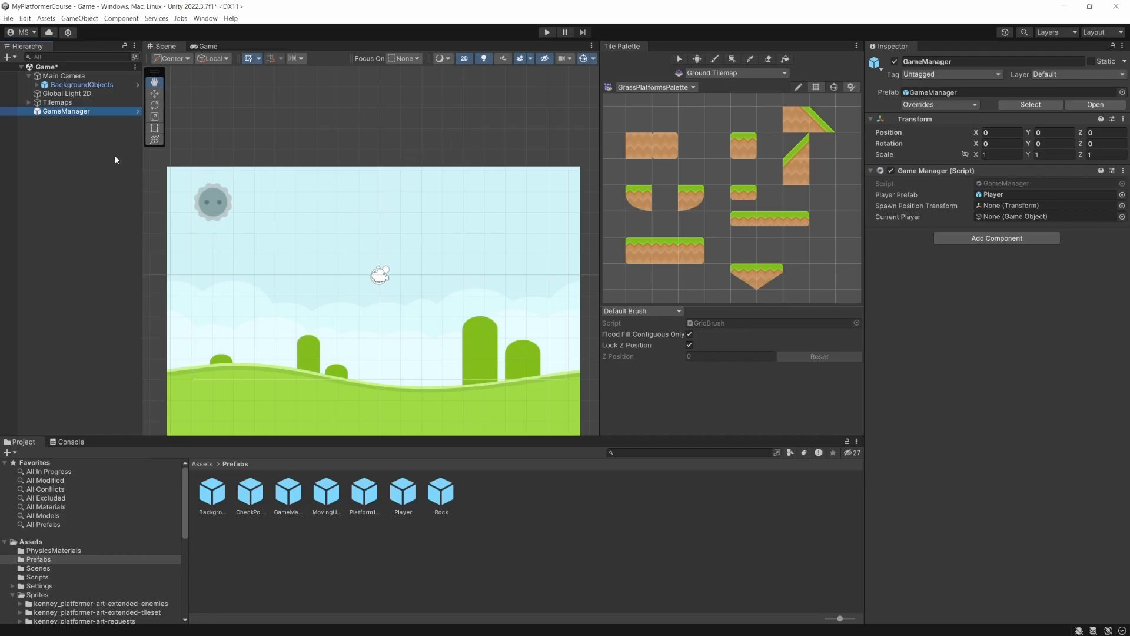
Set the Ground Tilemap's sorting layer to Platforms
click(48, 104)
click(28, 103)
click(75, 112)
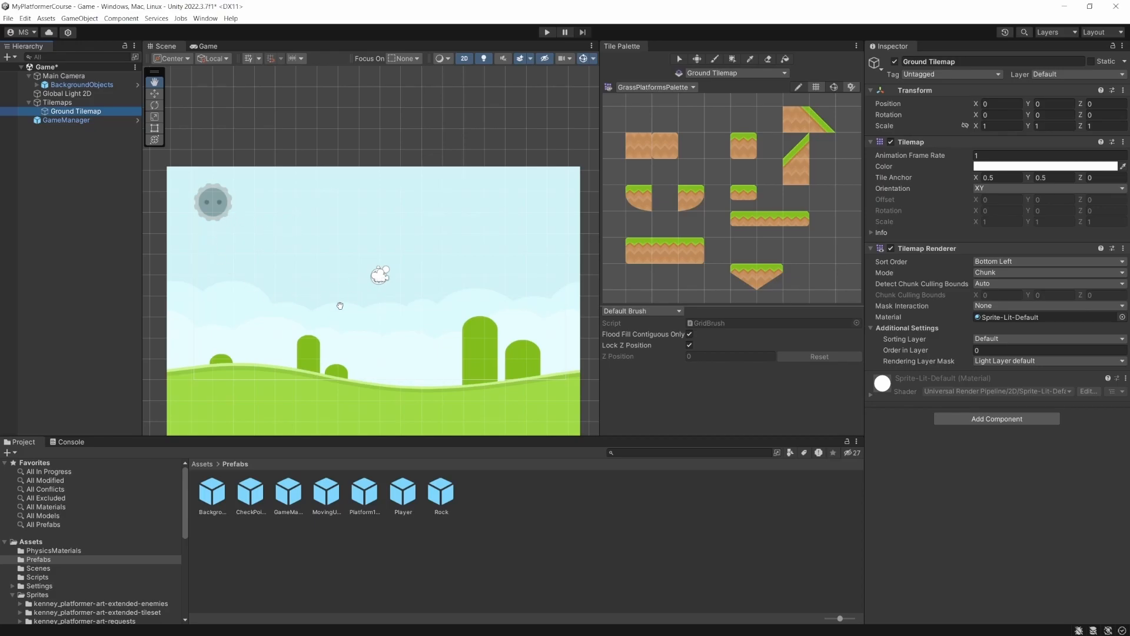
click(642, 247)
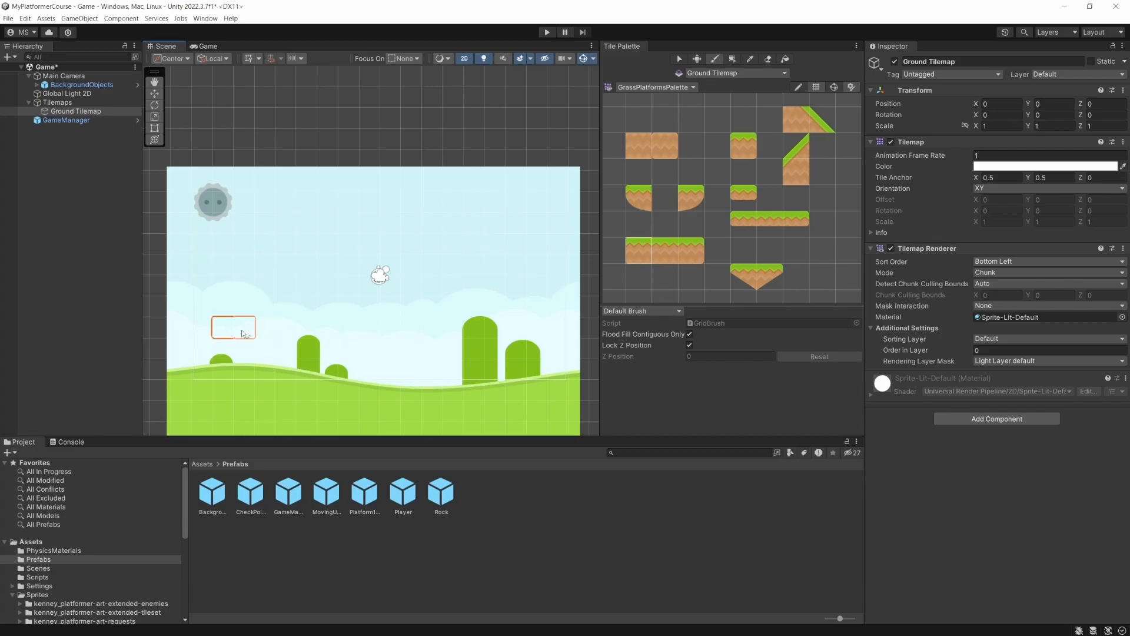
click(637, 276)
click(986, 339)
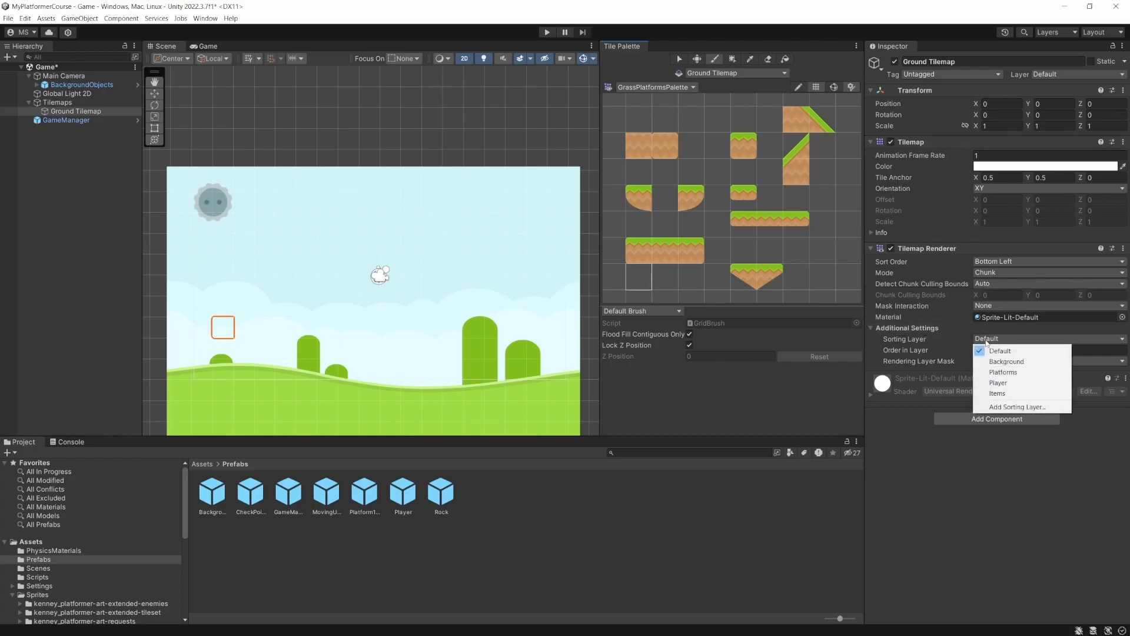
click(1002, 377)
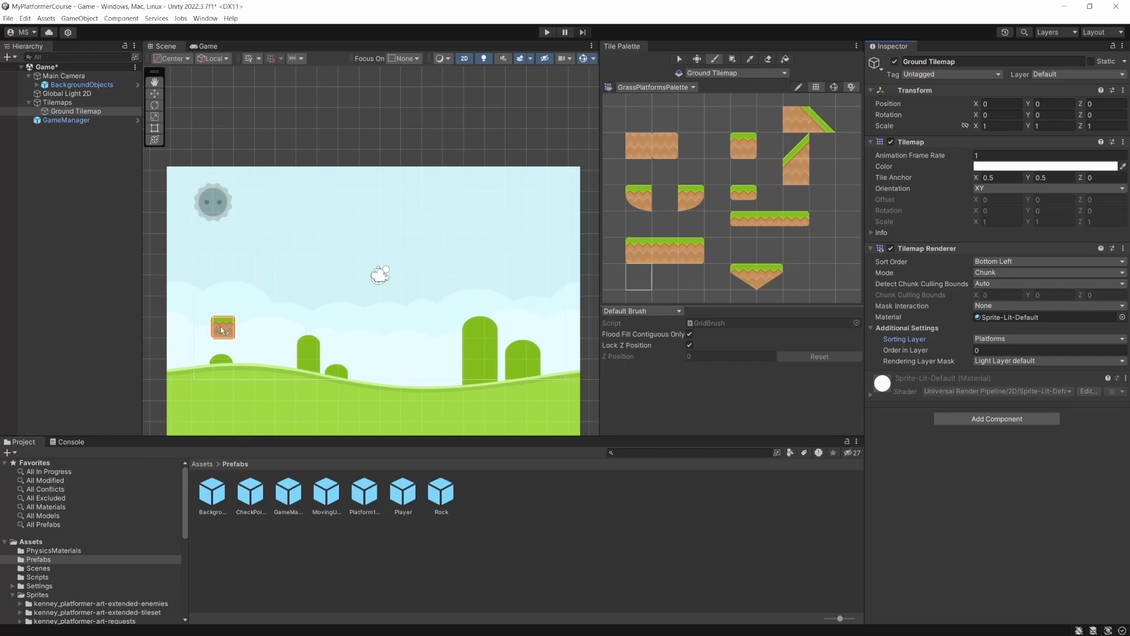
Paint a full-height grass platform five tiles long above the background's left hills and undo the stray tile
click(665, 251)
click(245, 331)
drag(245, 331, 278, 330)
click(687, 253)
click(307, 327)
click(411, 390)
key(ctrl+z)
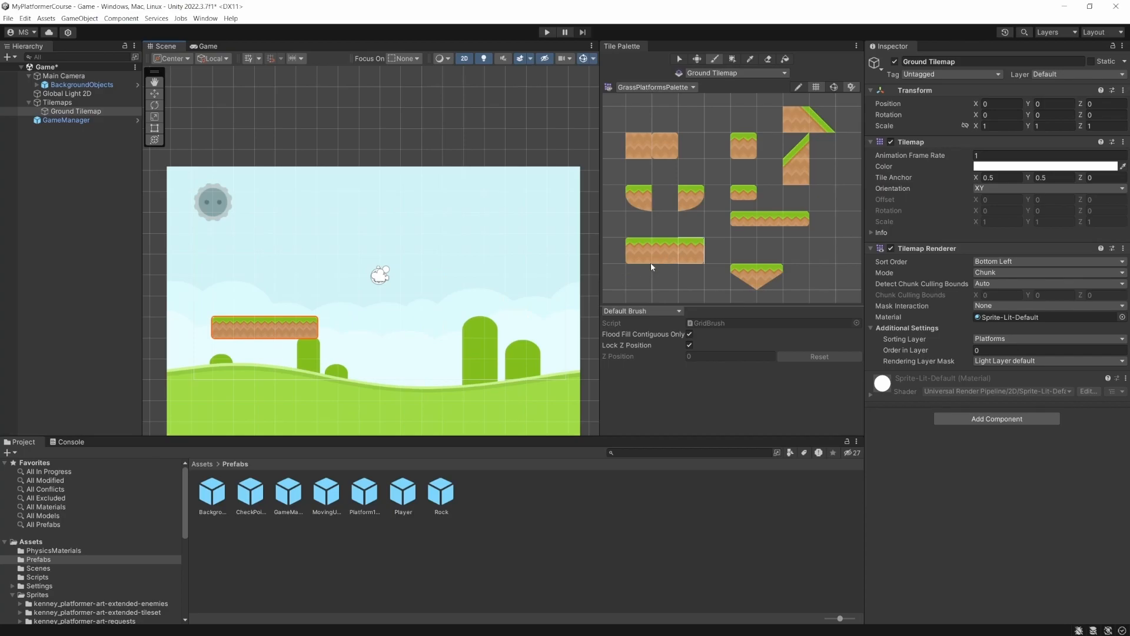
Paint a three-tile grass platform with rounded ends, one row lower and to the right of the first platform
click(642, 201)
click(369, 336)
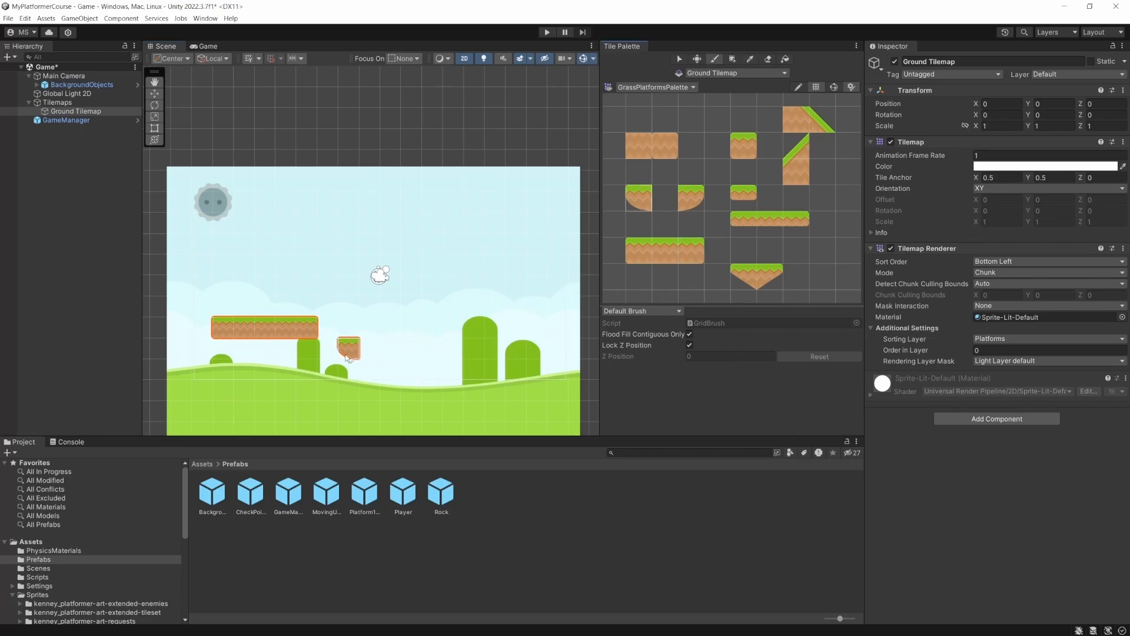
click(667, 256)
drag(367, 355, 424, 356)
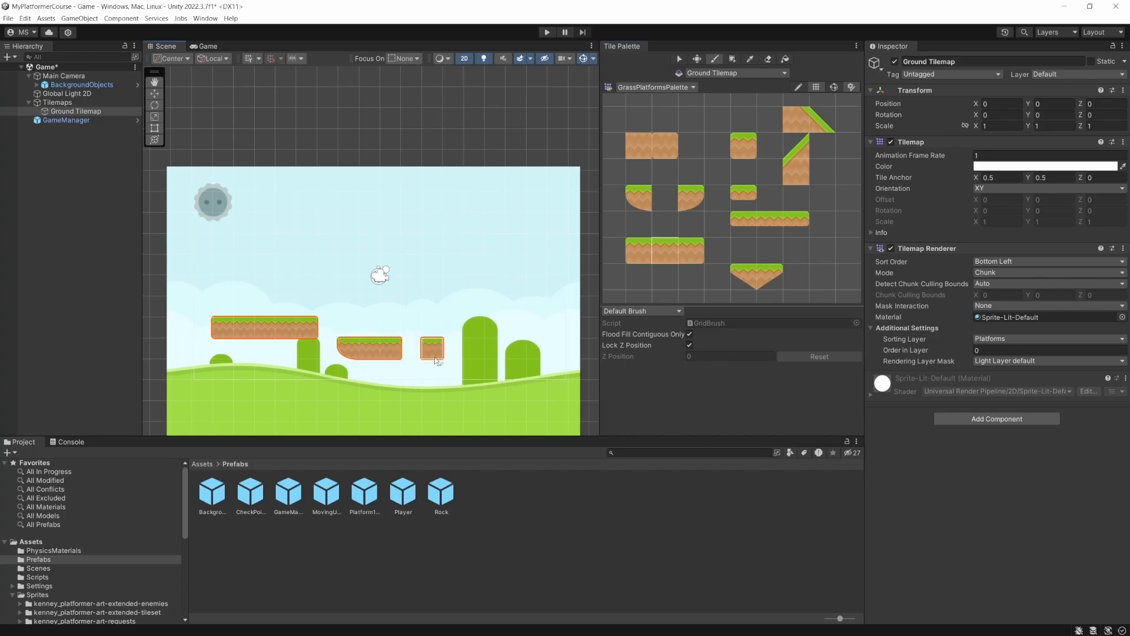
click(692, 203)
Paint a seven-tile grass platform with sloped cliff ends to the right of the rounded platform, level with the first one
click(742, 283)
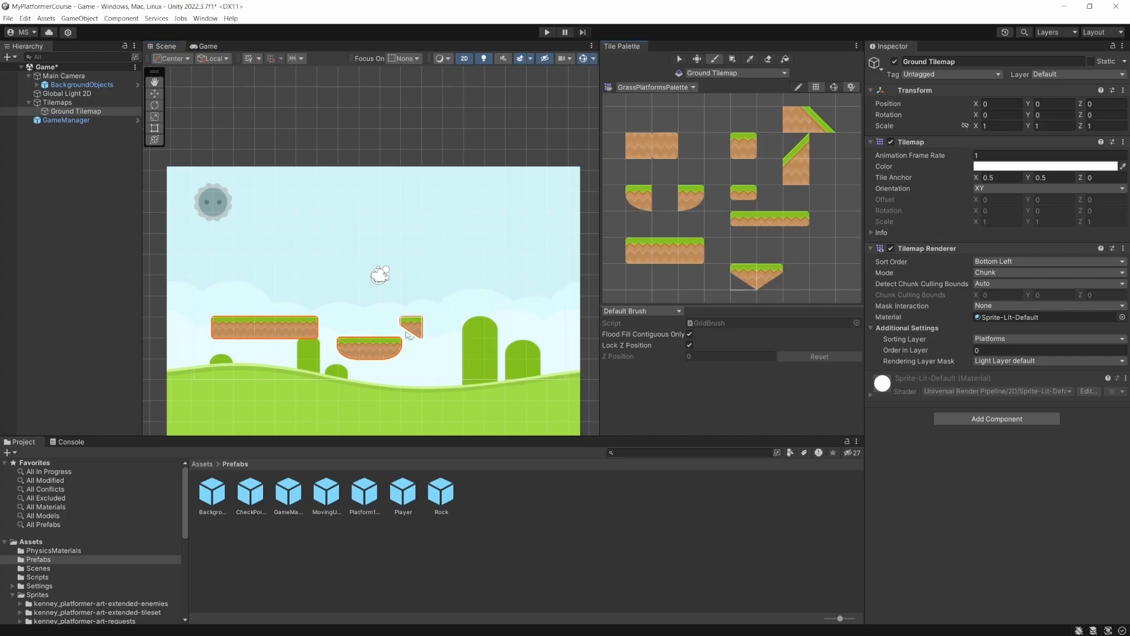
click(664, 250)
click(434, 330)
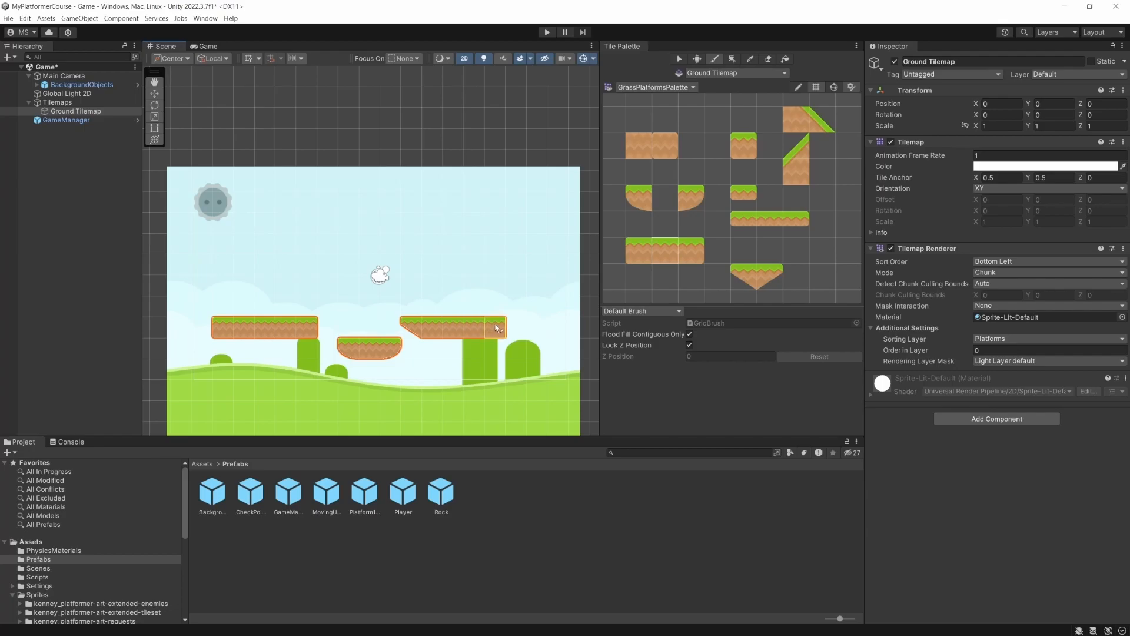
click(768, 277)
click(543, 328)
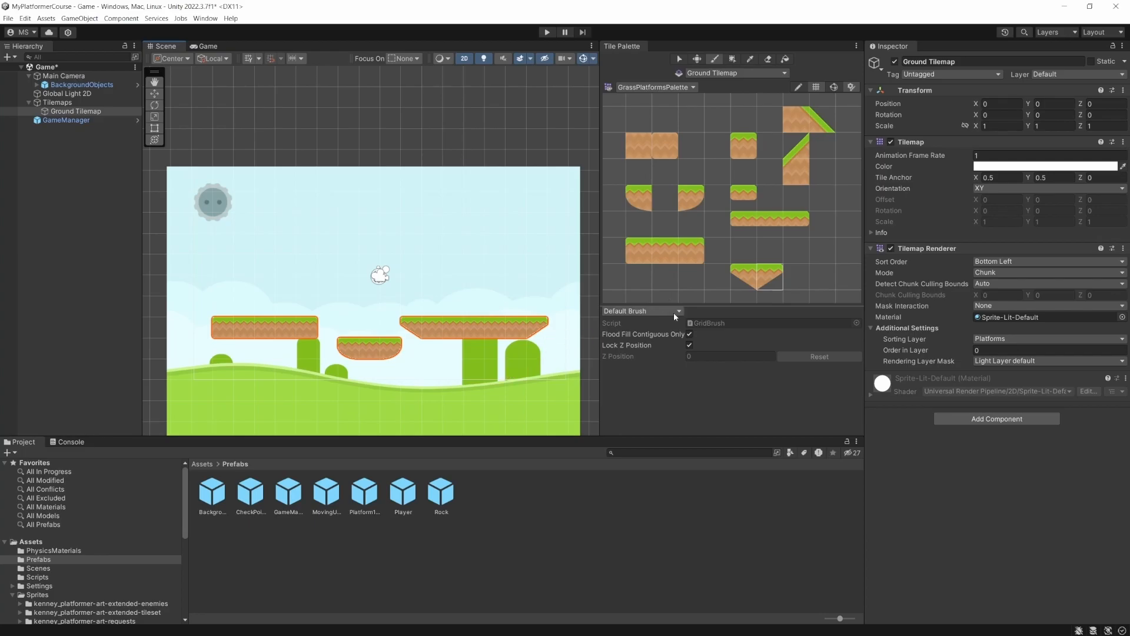
Fill a dirt column three tiles wide and five tiles deep beneath the middle of the sloped-end platform
key(q)
drag(502, 273, 472, 275)
drag(454, 313, 383, 350)
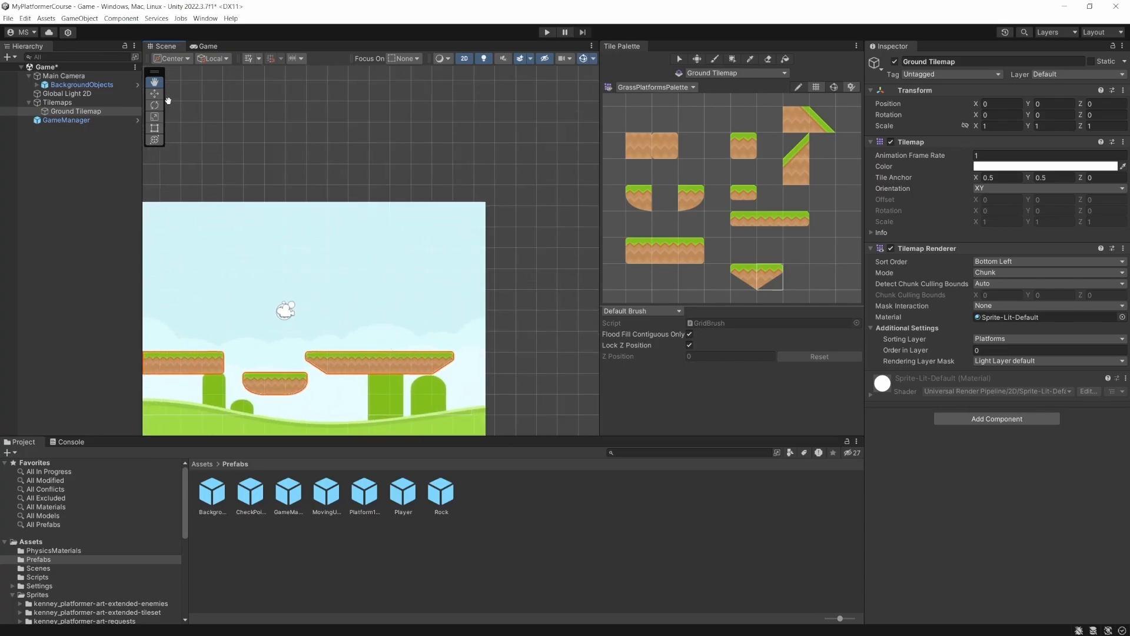
drag(398, 361, 369, 293)
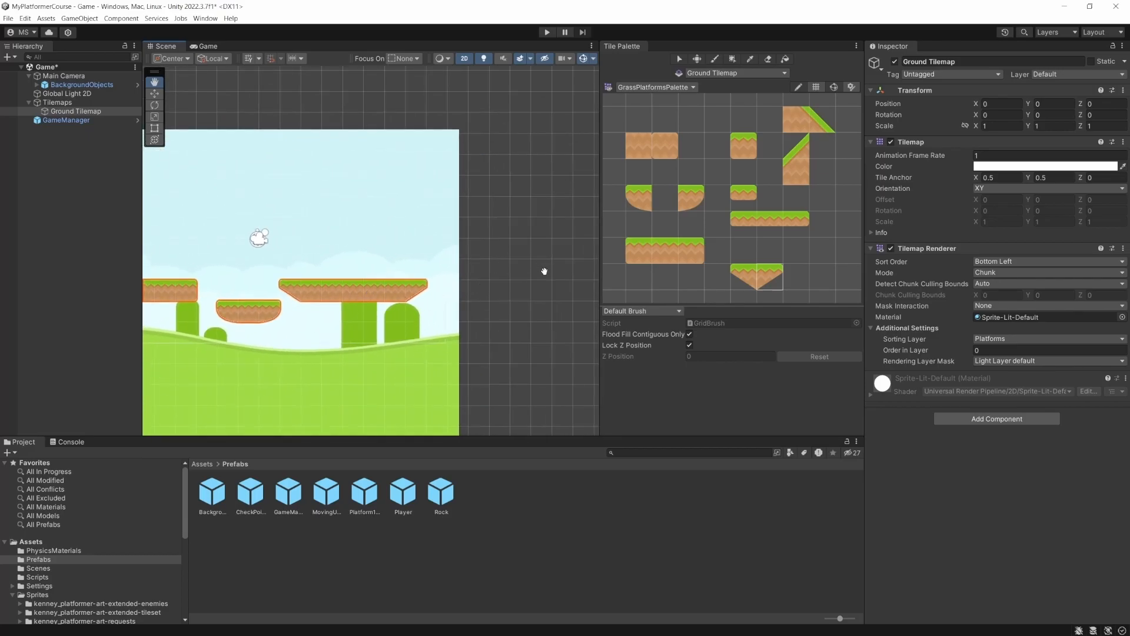
click(639, 145)
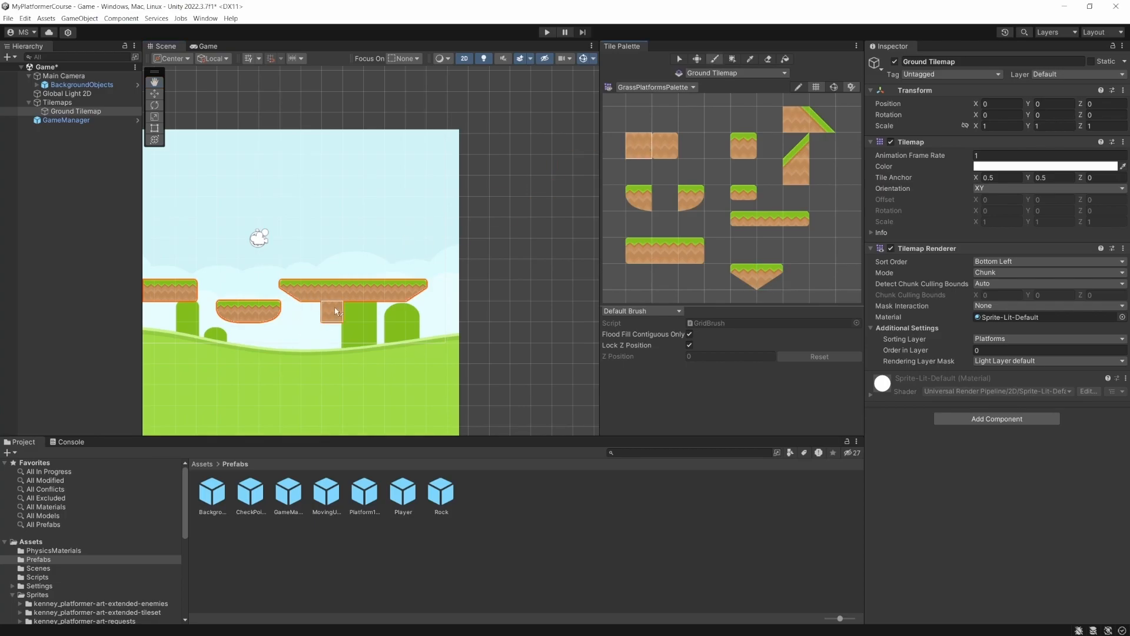
click(331, 313)
mouse_move(369, 337)
mouse_down()
mouse_move(333, 342)
mouse_move(362, 358)
mouse_move(331, 376)
mouse_move(375, 403)
mouse_up()
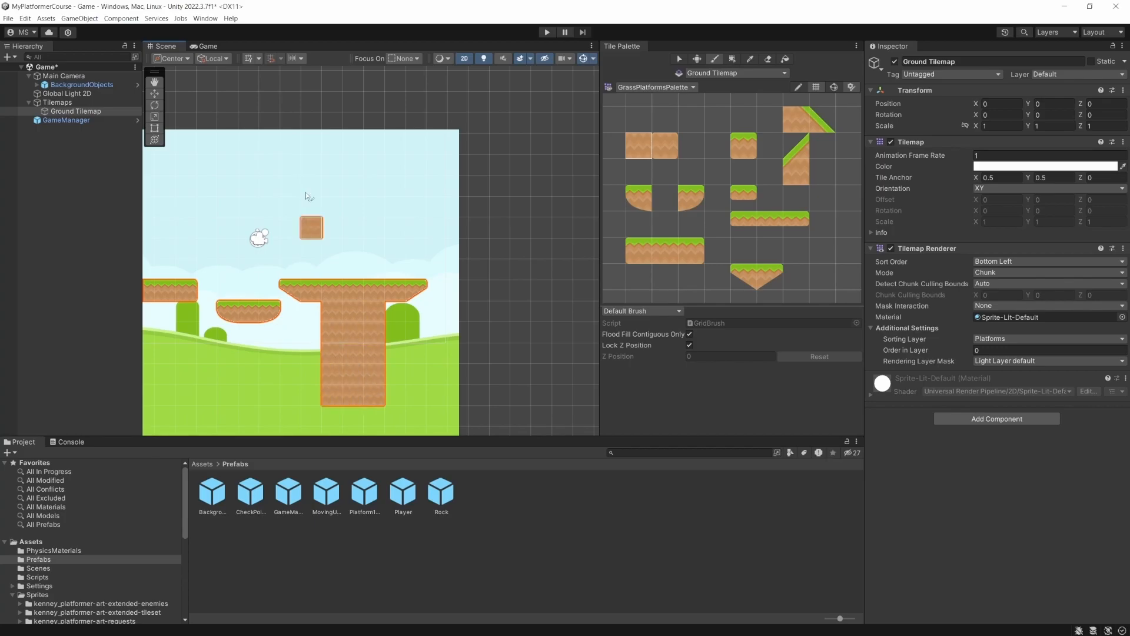
Widen the dirt column by one tile on each side and check the level in the game view
click(203, 46)
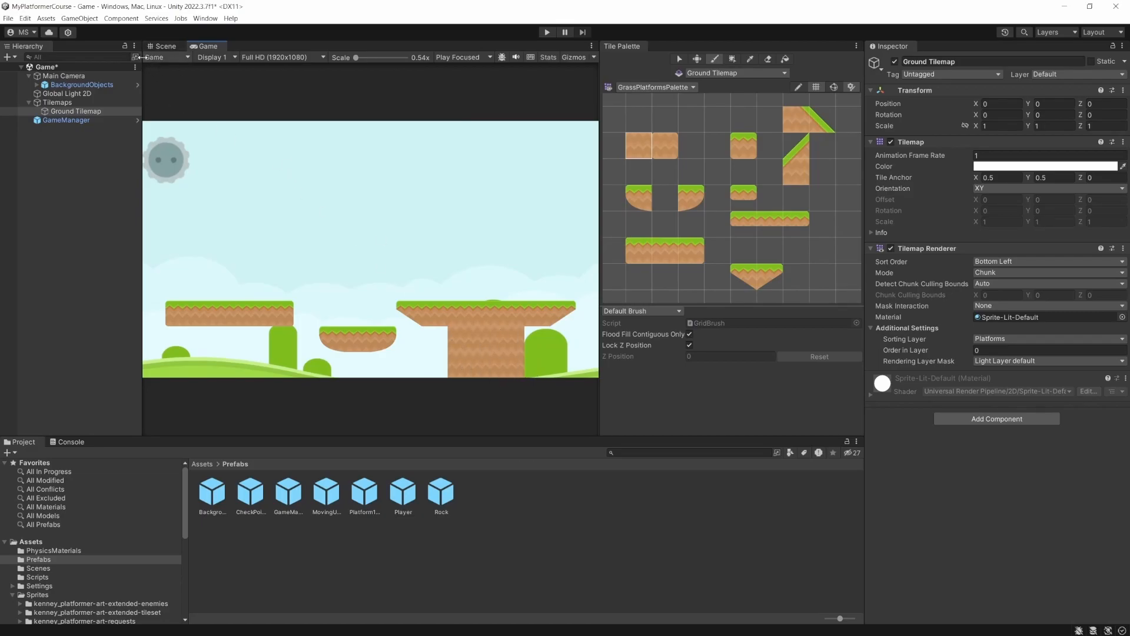
click(165, 46)
drag(315, 321, 318, 387)
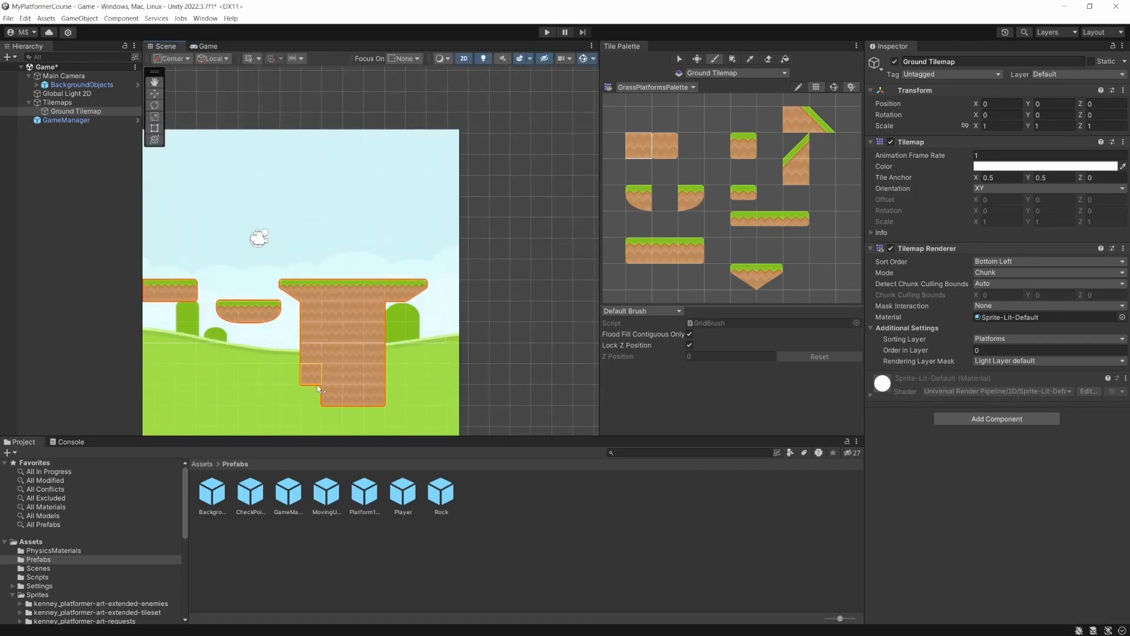
drag(394, 313, 392, 396)
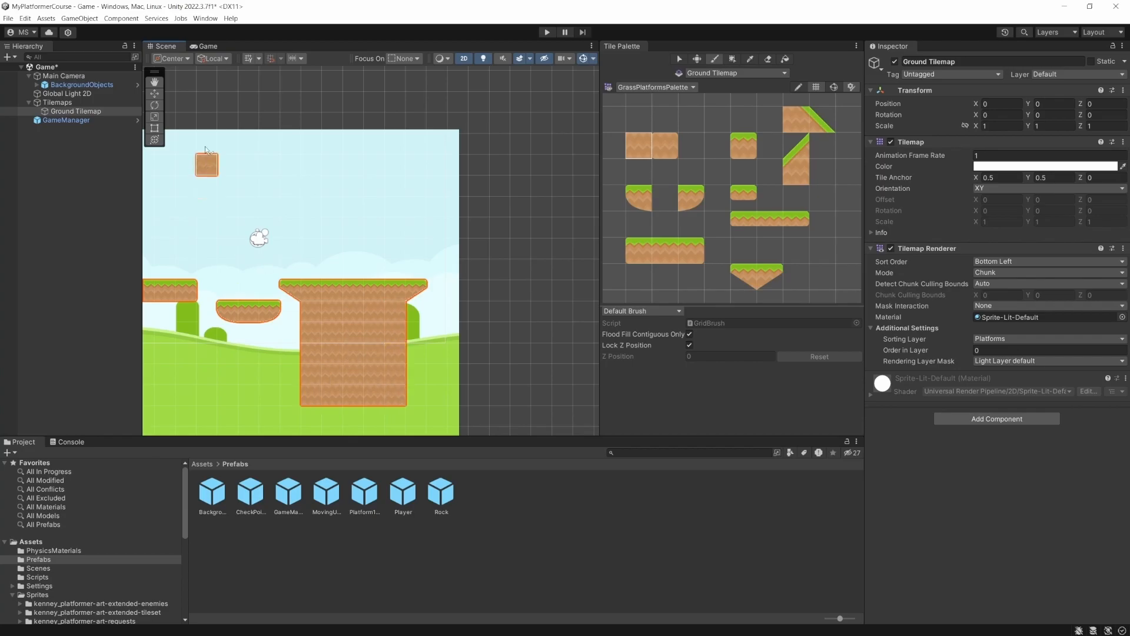
click(196, 46)
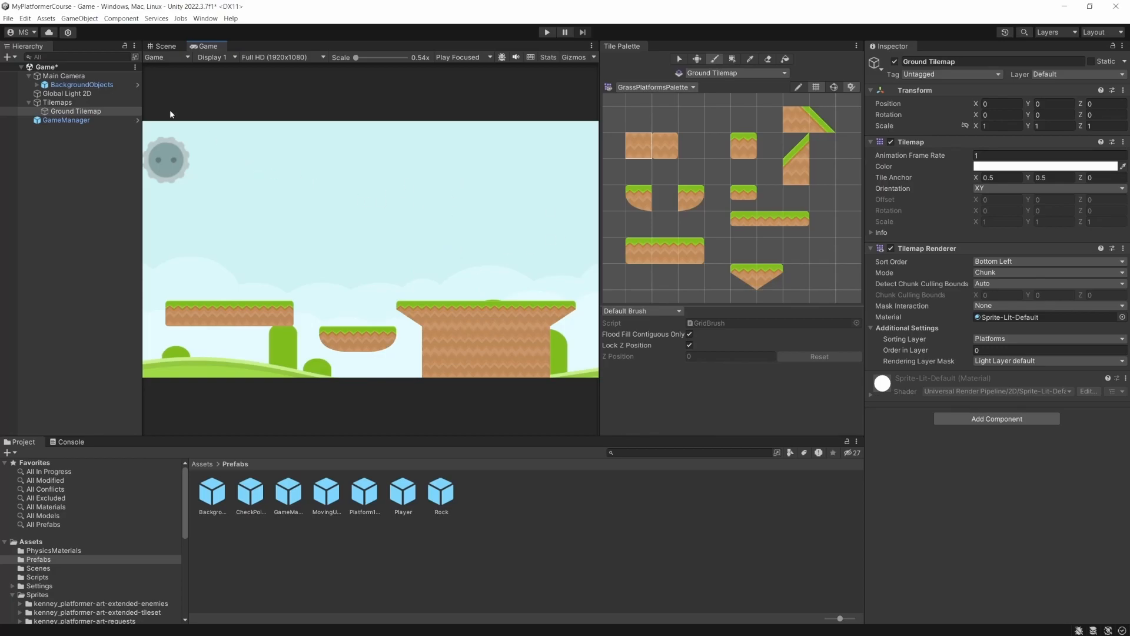
click(165, 46)
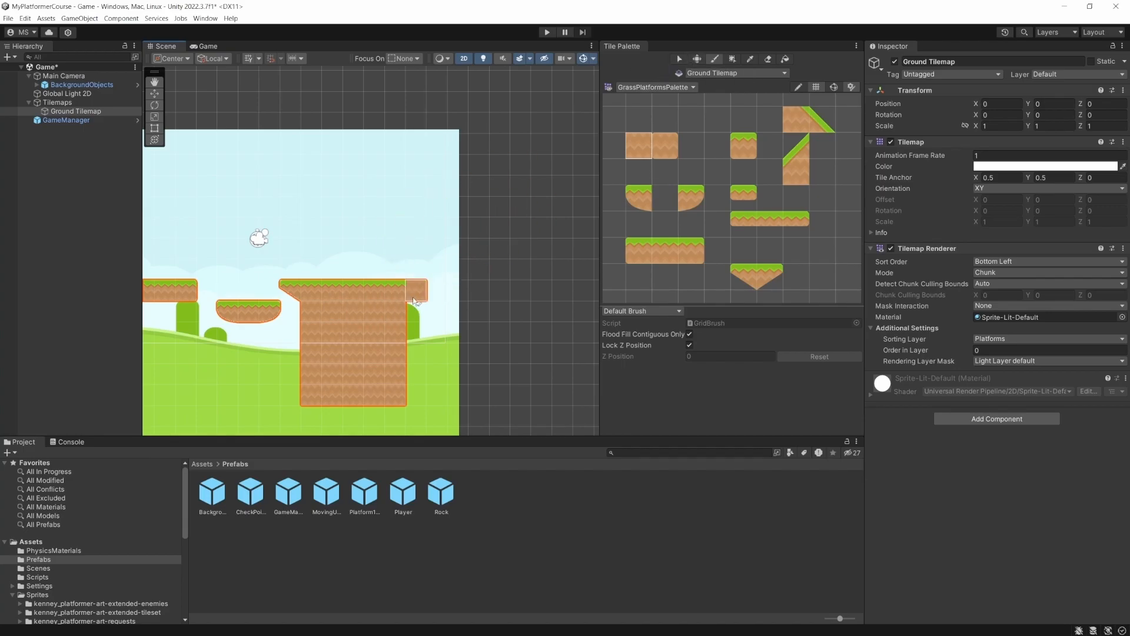
Move the sloped-end platform's right cliff tile two cells to the right and fill the gap with two flat grass tiles
click(679, 58)
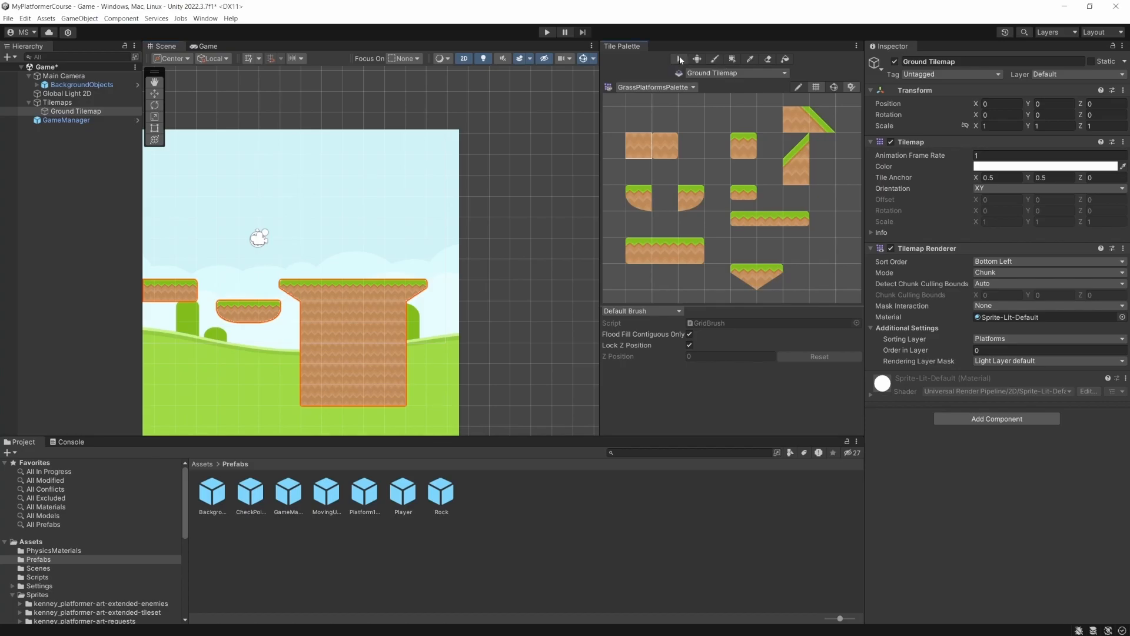
click(411, 292)
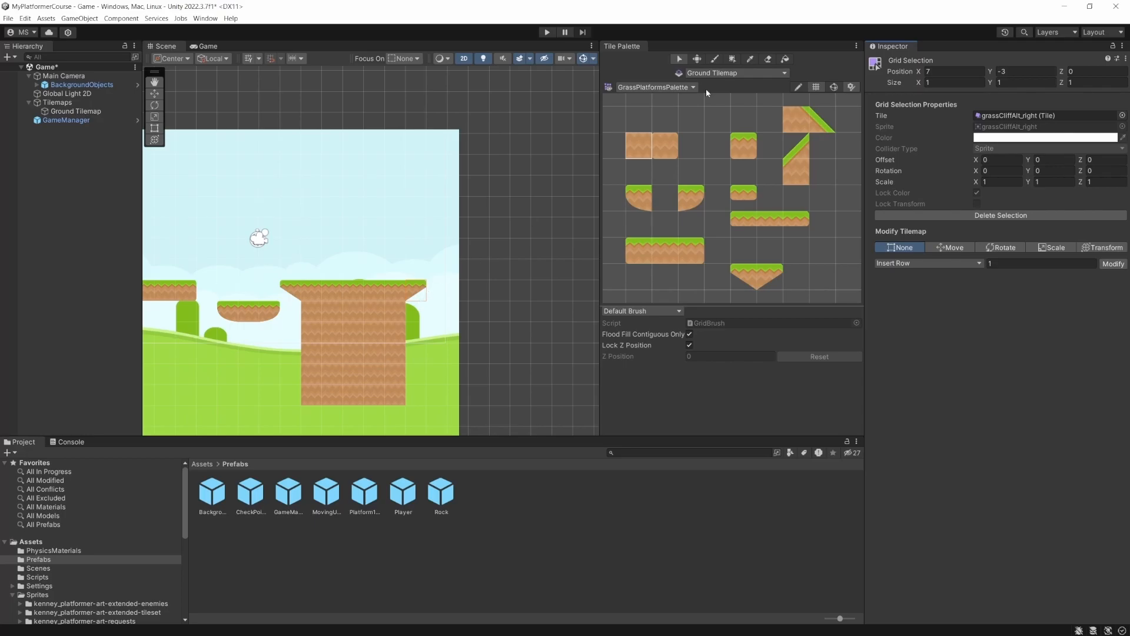
click(697, 60)
drag(425, 290, 455, 294)
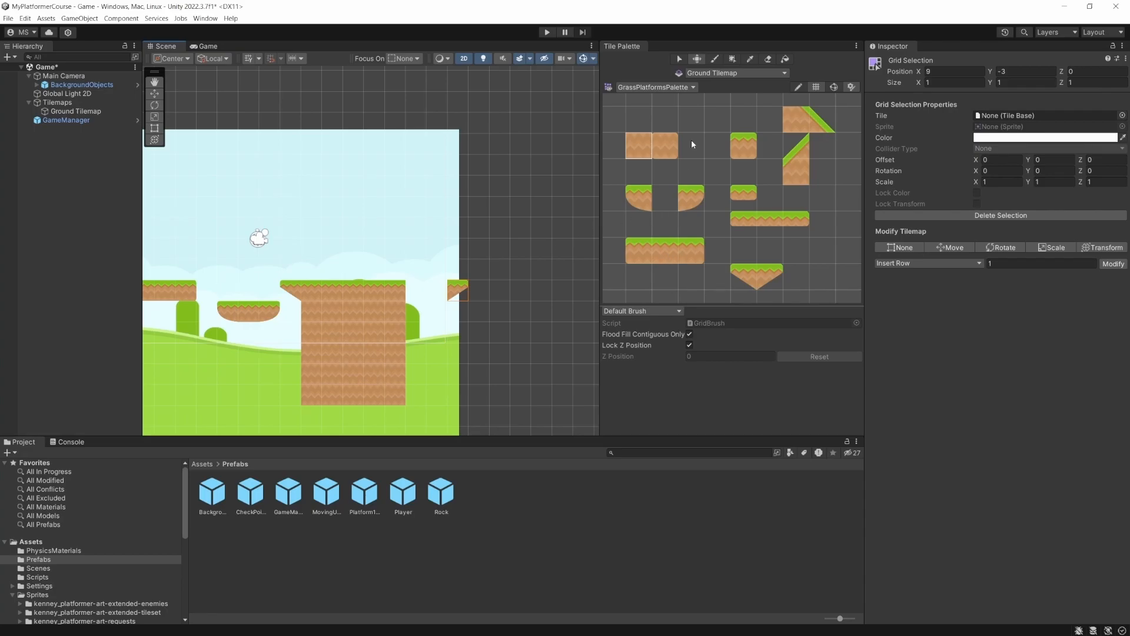
click(715, 59)
click(666, 250)
click(417, 289)
click(438, 289)
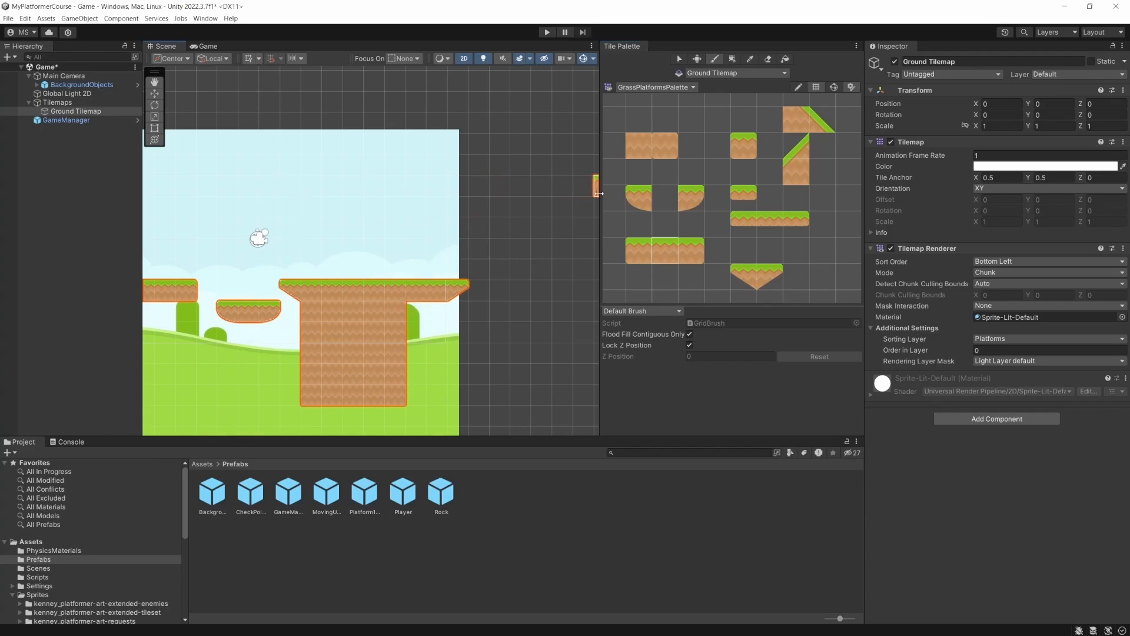
Fill dirt two tiles wide and five tiles deep beneath the newly added grass tiles, against the existing dirt column
click(643, 153)
mouse_move(415, 310)
mouse_down()
mouse_move(429, 321)
mouse_move(432, 359)
mouse_up()
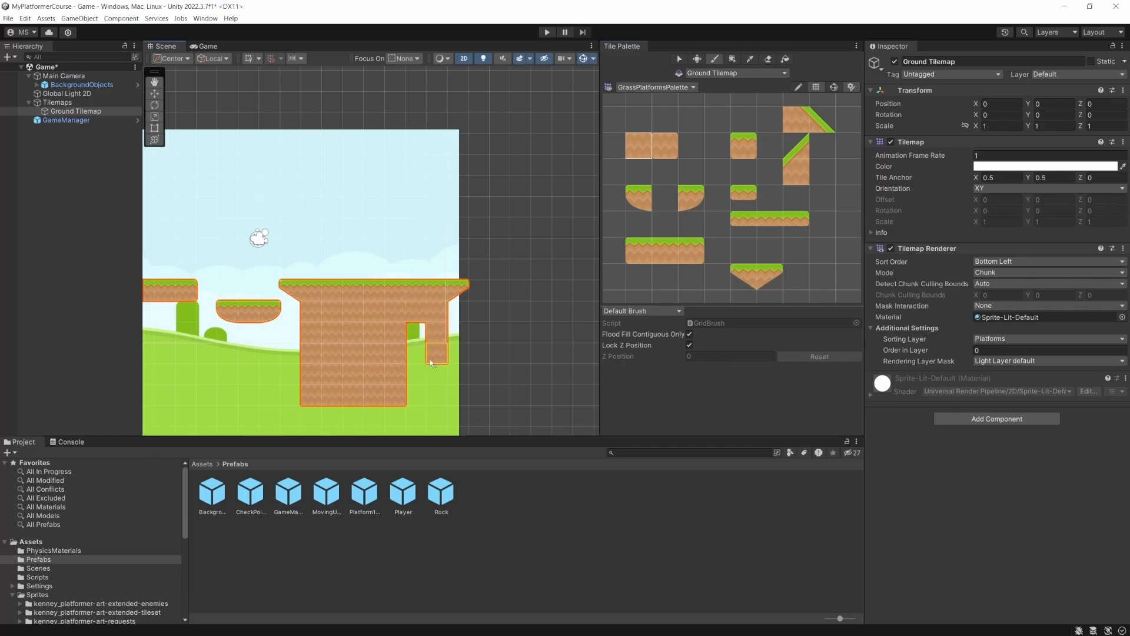
drag(428, 409, 415, 331)
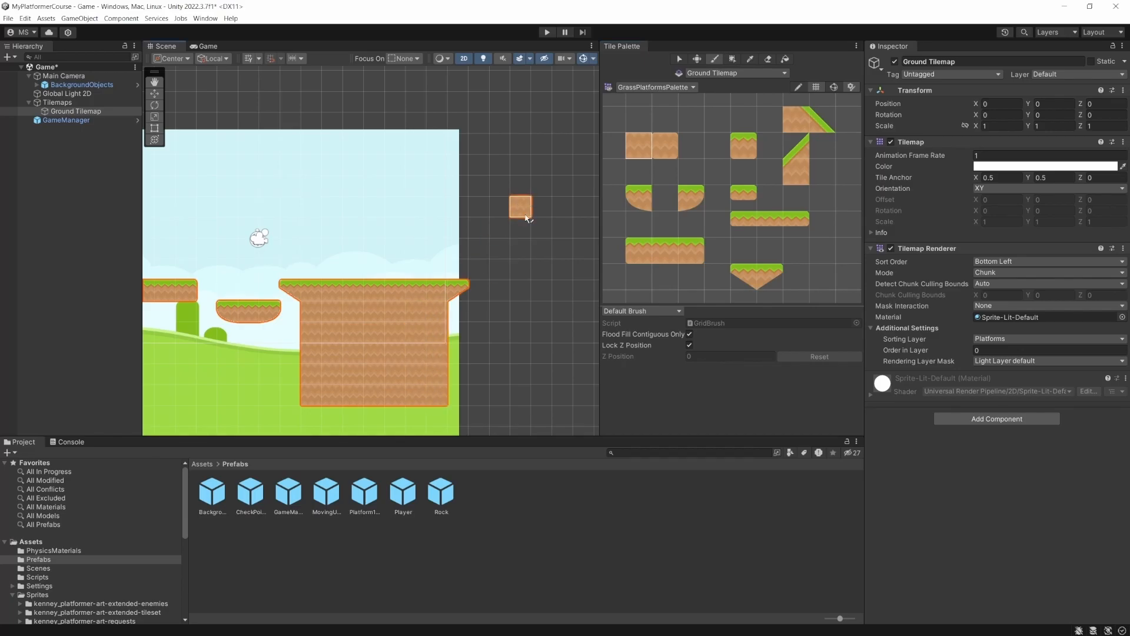
key(q)
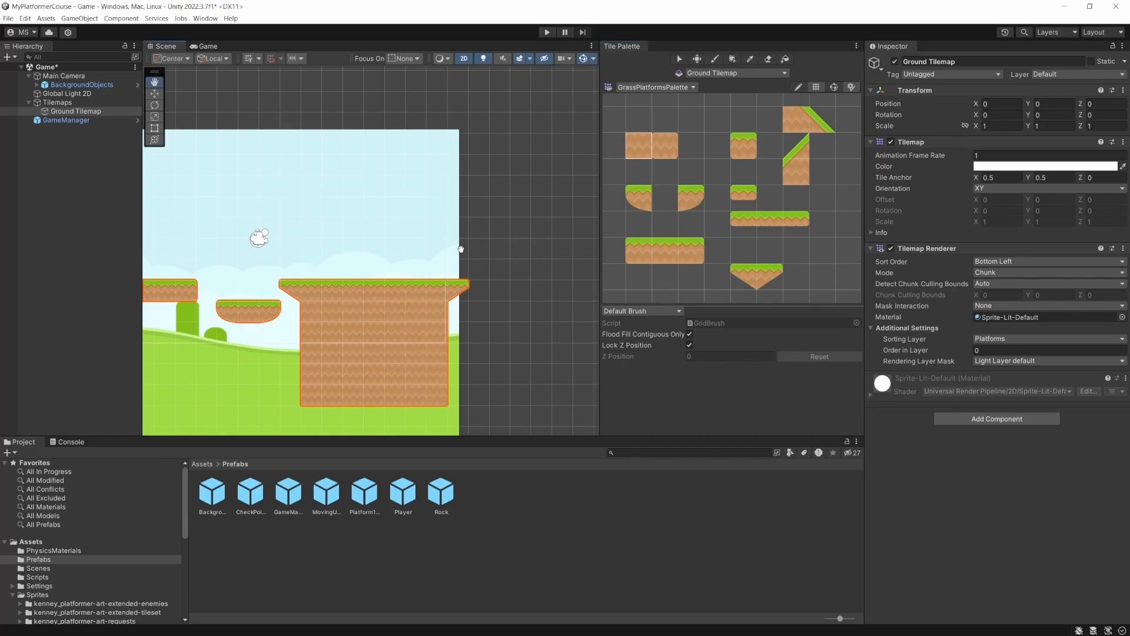
mouse_move(347, 230)
mouse_down()
mouse_move(499, 266)
mouse_move(496, 221)
mouse_move(432, 216)
mouse_up()
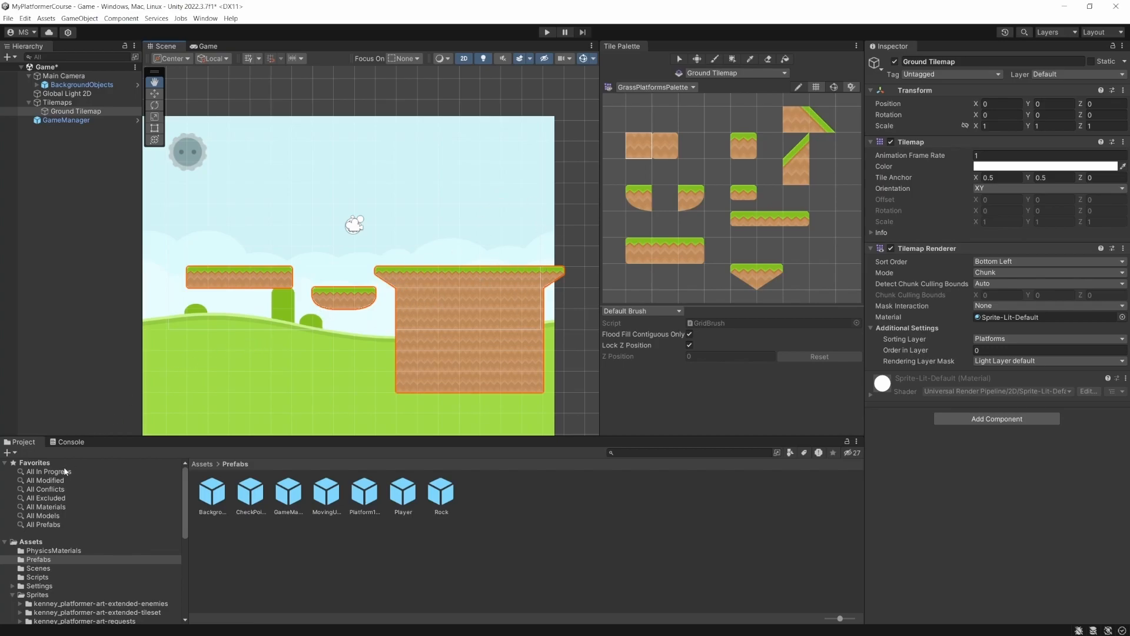
Create an empty game object named PlayerSpawnPosition at the scene's root level and reset its transform
click(40, 542)
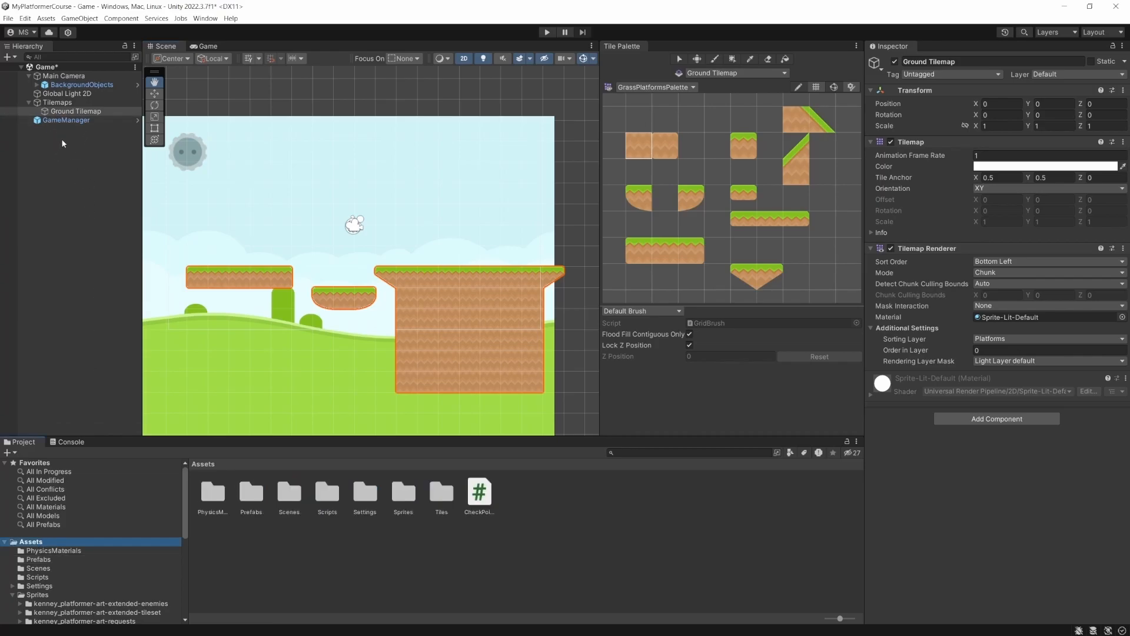
click(61, 121)
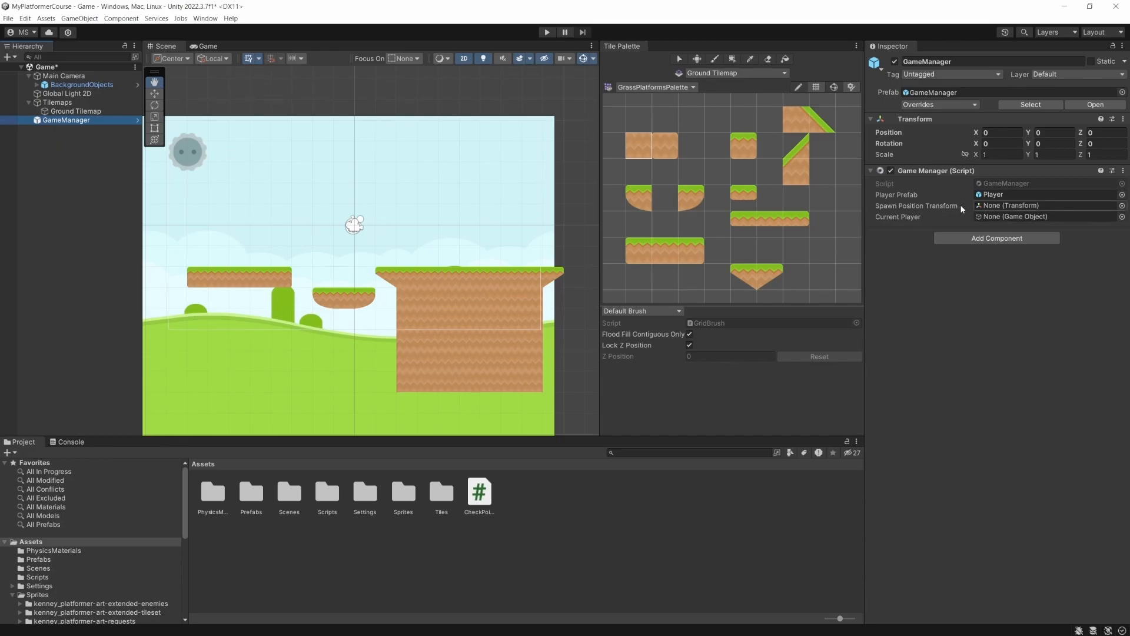
click(71, 224)
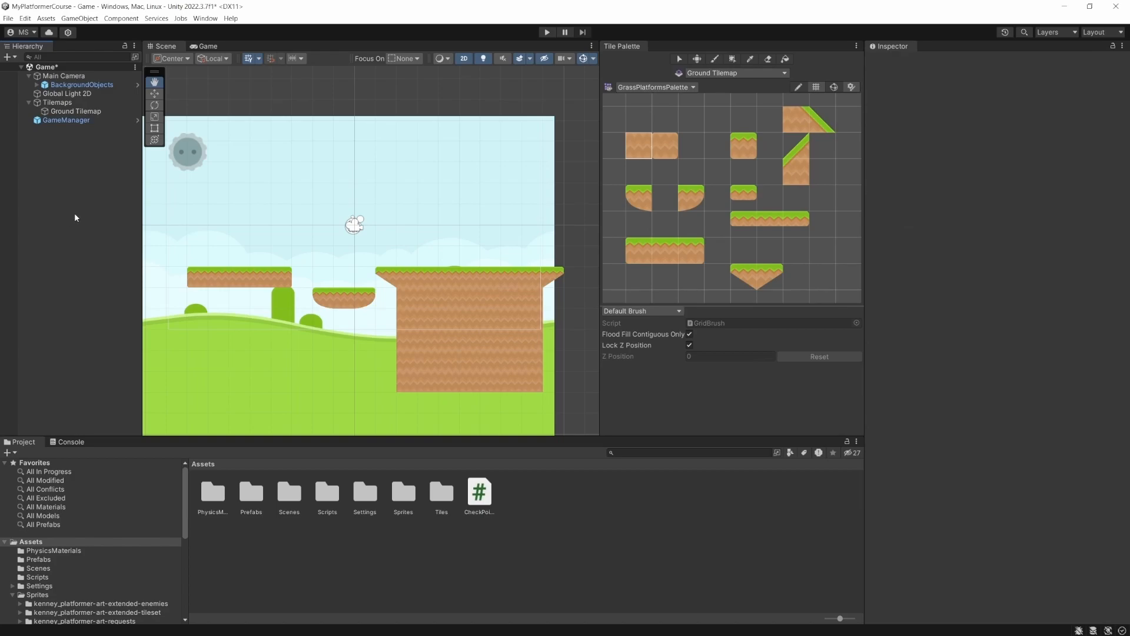
key(ctrl+shift+n)
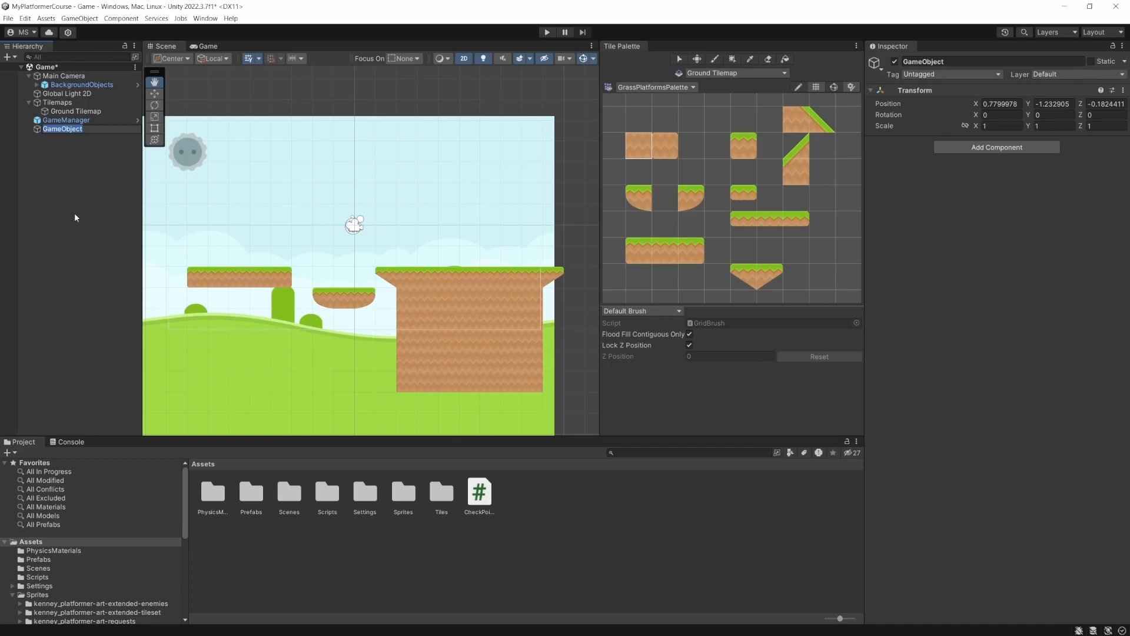
text(PlayerSpawnPosition)
key(Return)
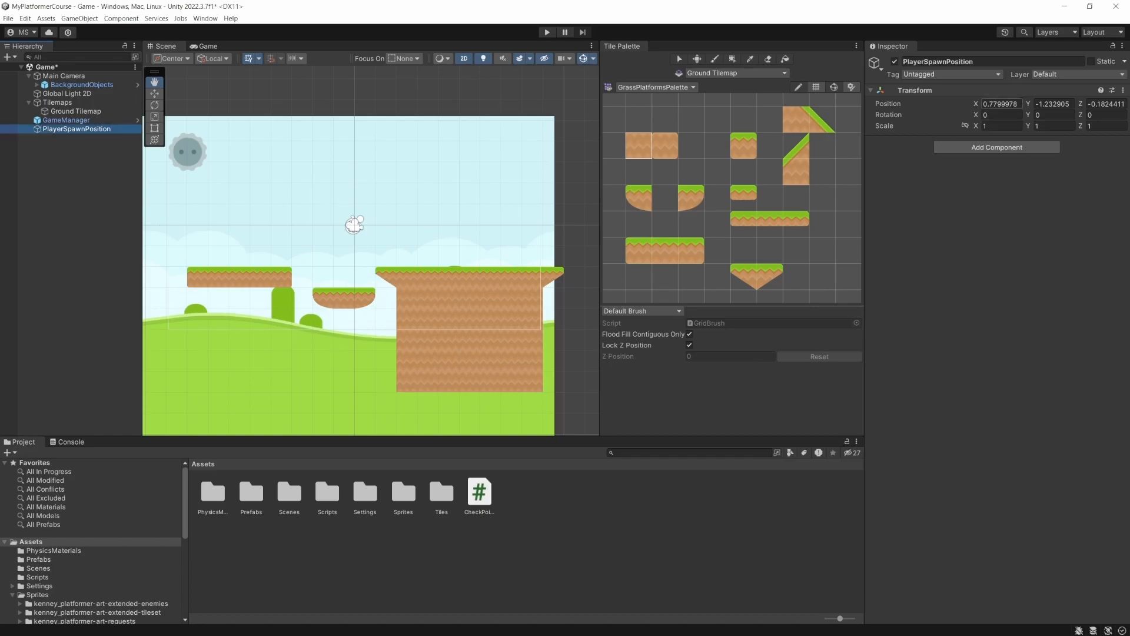
click(1123, 90)
click(1085, 102)
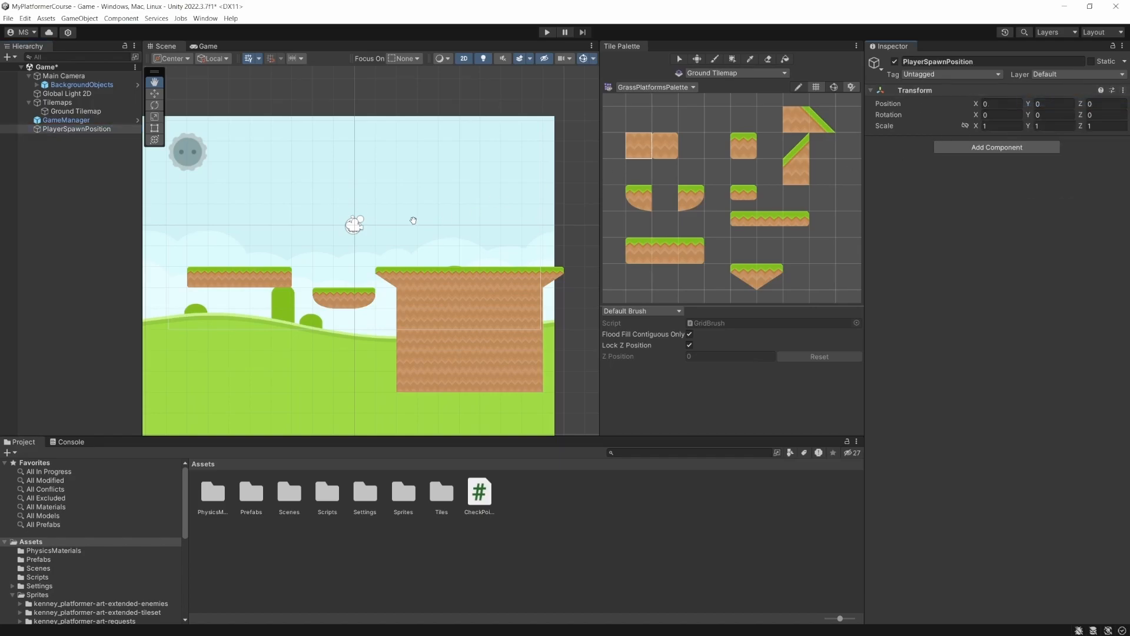
Place PlayerSpawnPosition at about X -7.67, Y -1.64 above the first platform and assign it as the GameManager's Spawn Position Transform
click(154, 93)
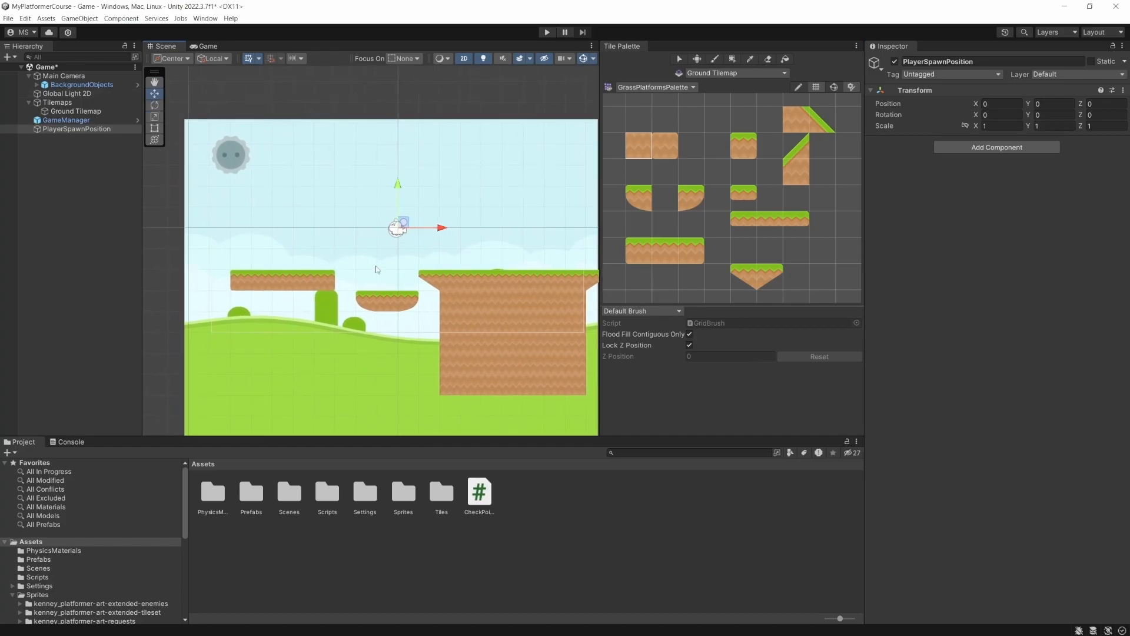
drag(407, 224, 247, 256)
click(66, 120)
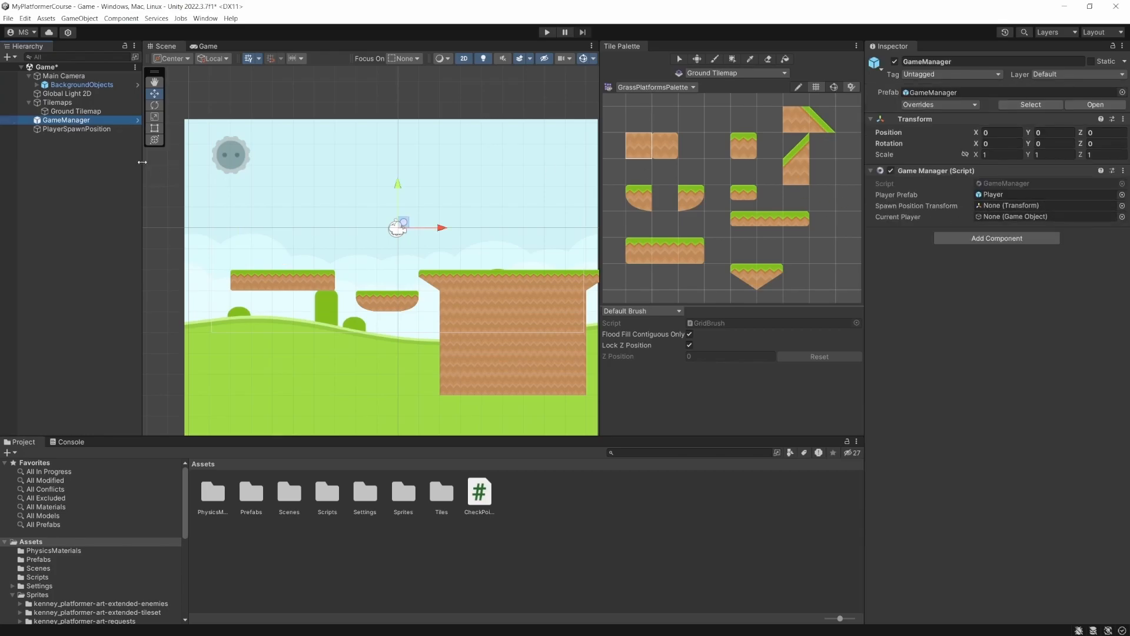
drag(79, 130, 991, 208)
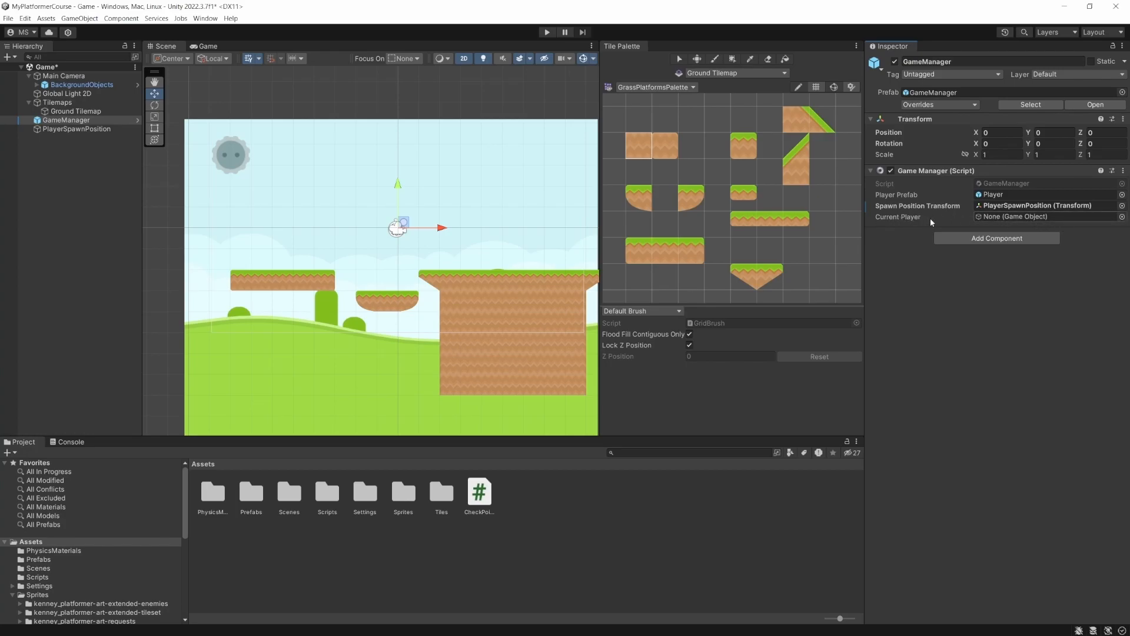
Add the [HideInInspector] attribute to the currentPlayer field in the GameManager script, save it, and switch back to Unity
double_click(1001, 183)
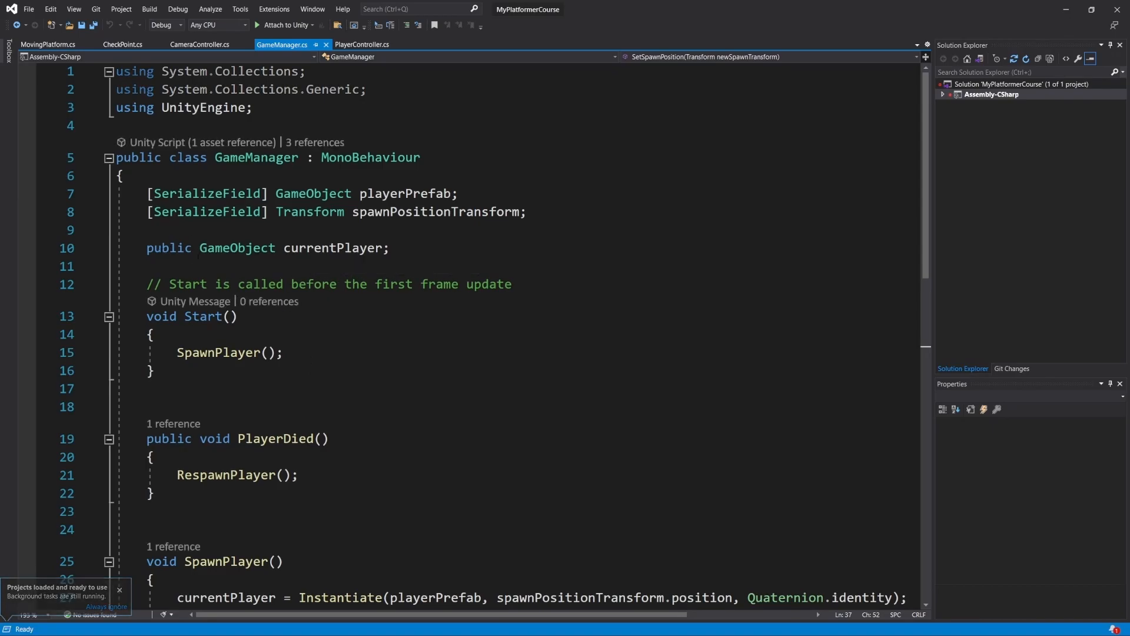
drag(147, 212, 268, 214)
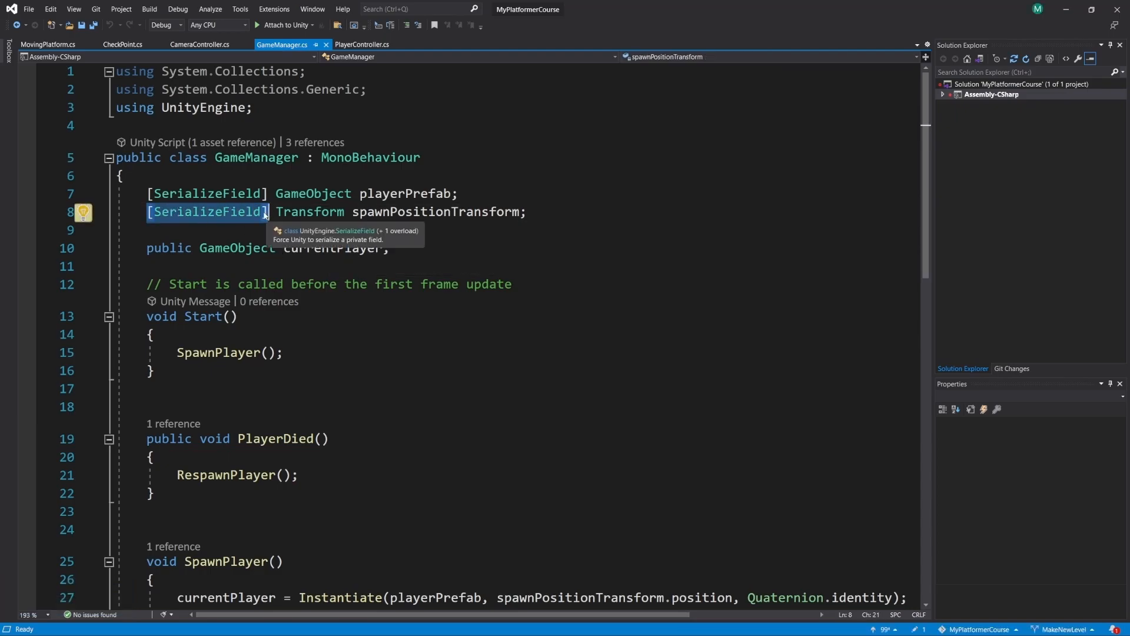
click(147, 248)
key(Left)
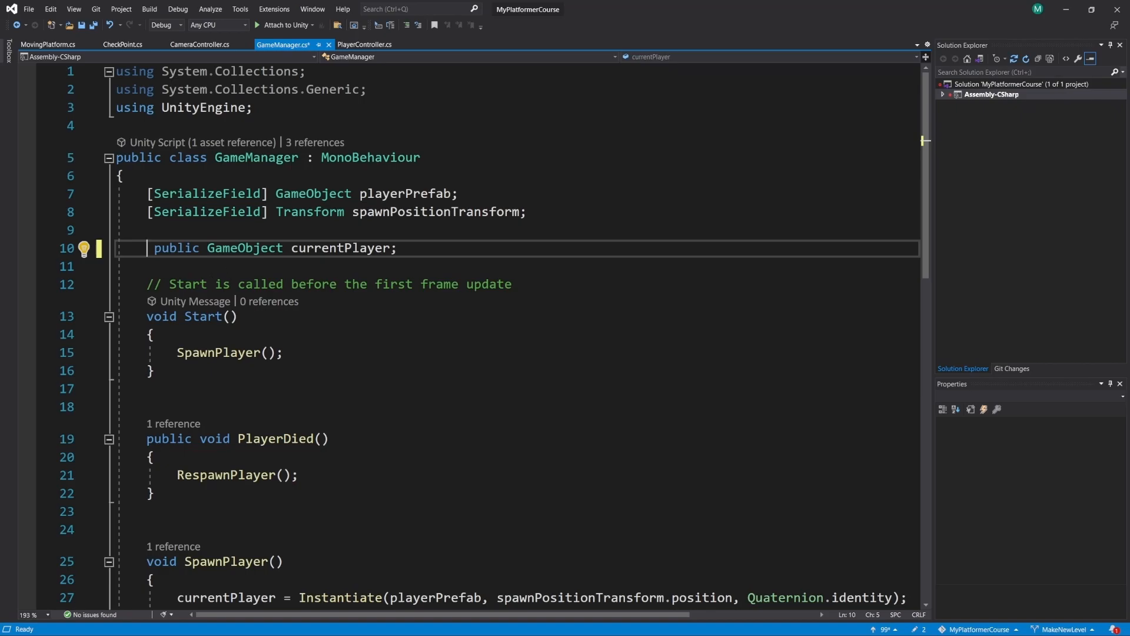
text([hide)
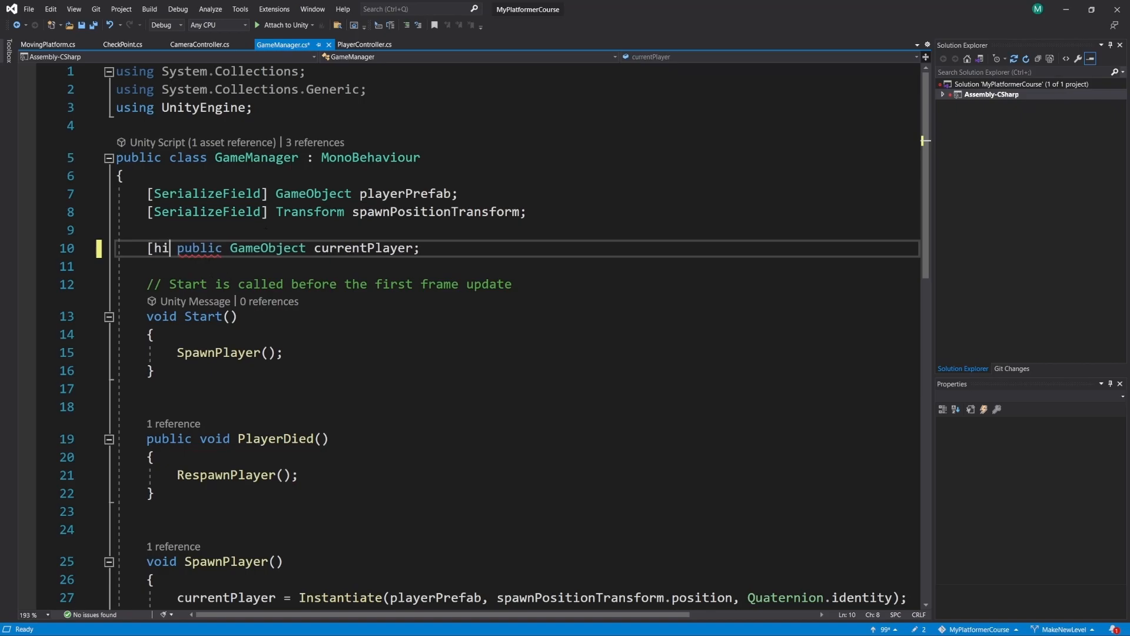
key(Down)
key(Tab)
text(])
key(ctrl+s)
key(Down)
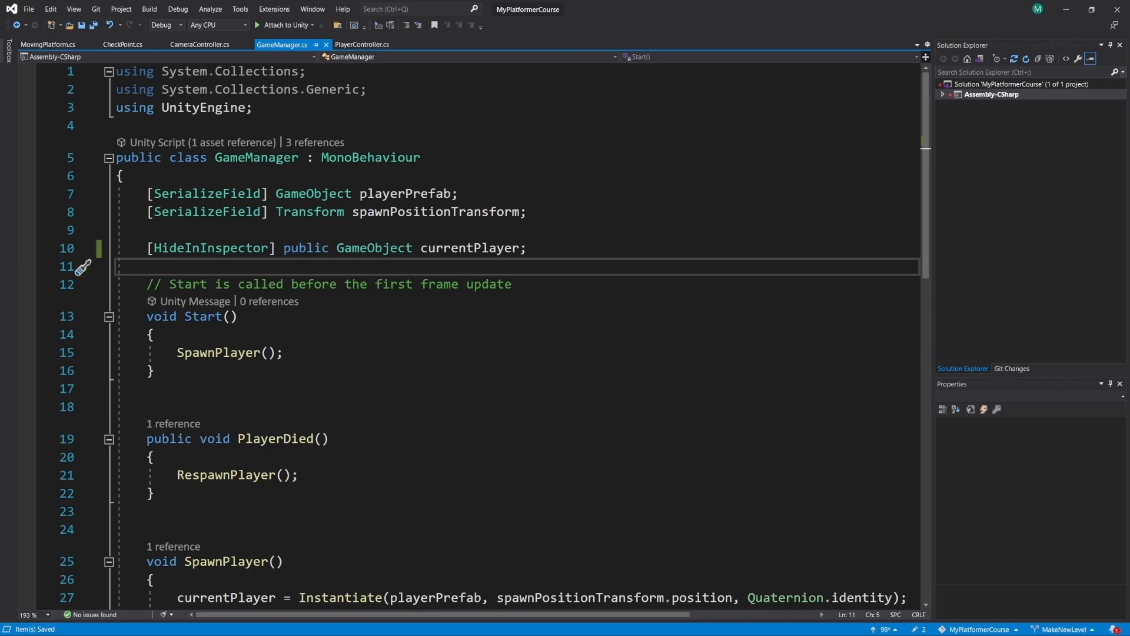
key(alt+Tab)
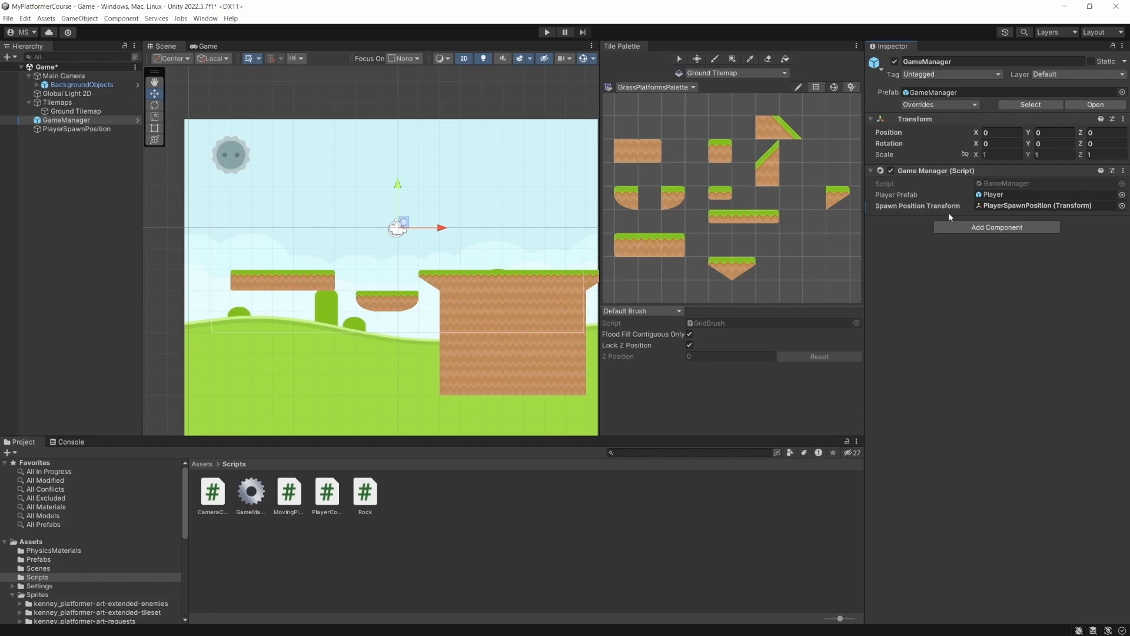
Save the scene and briefly playtest the level to check where the player spawns
click(64, 130)
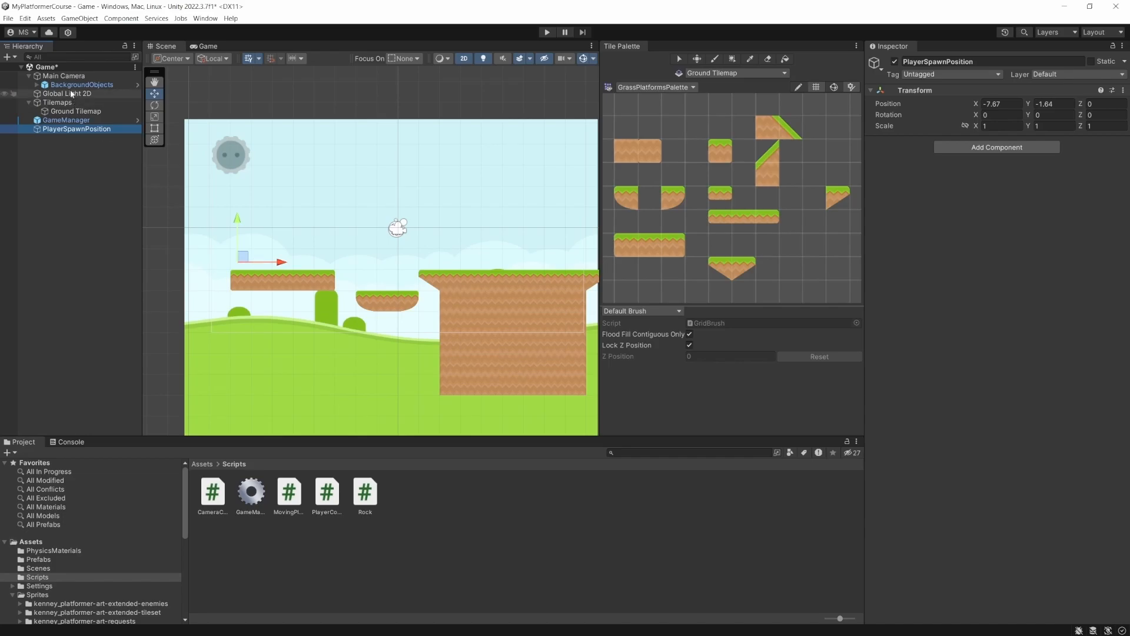
click(80, 177)
key(ctrl+s)
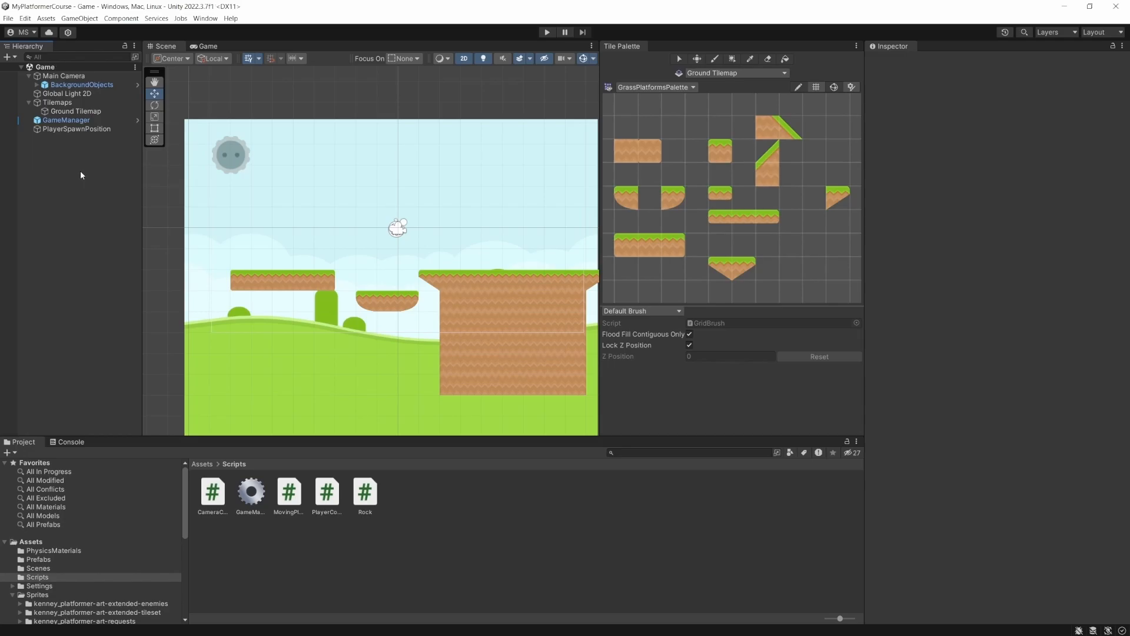
click(548, 33)
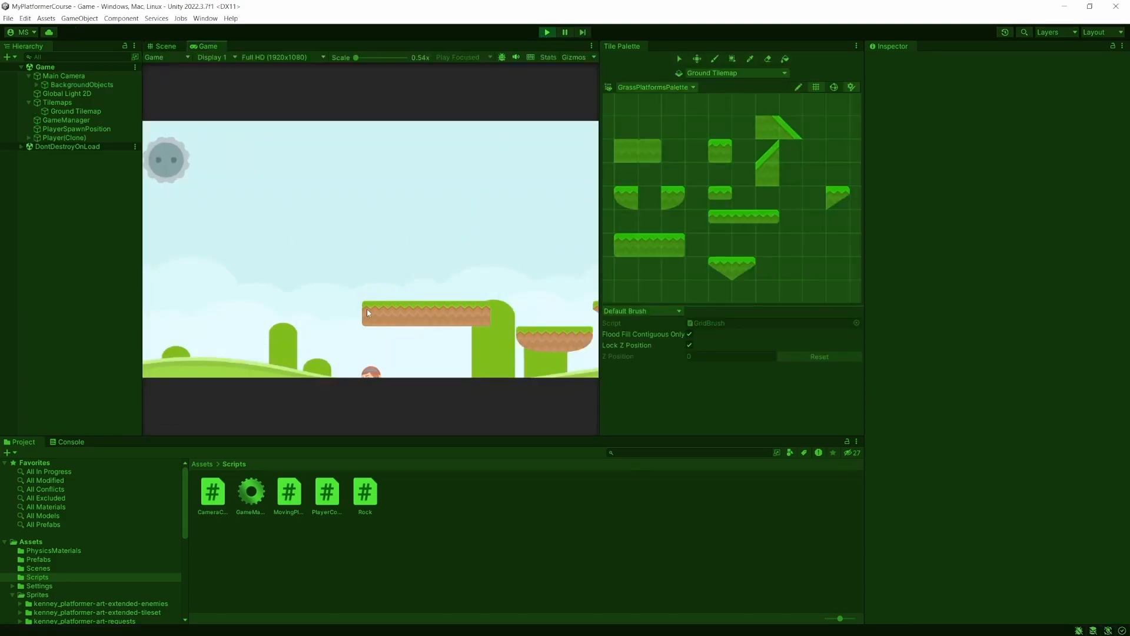
click(546, 32)
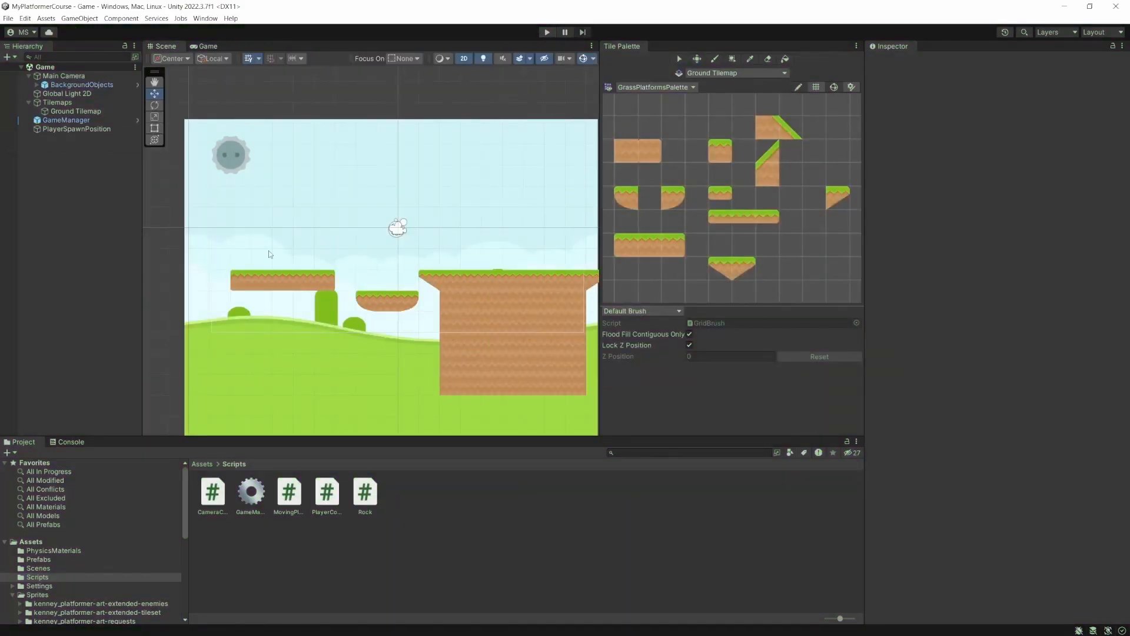
Move PlayerSpawnPosition up and slightly right to about X -7.33, Y -0.58, and playtest the level again
click(63, 129)
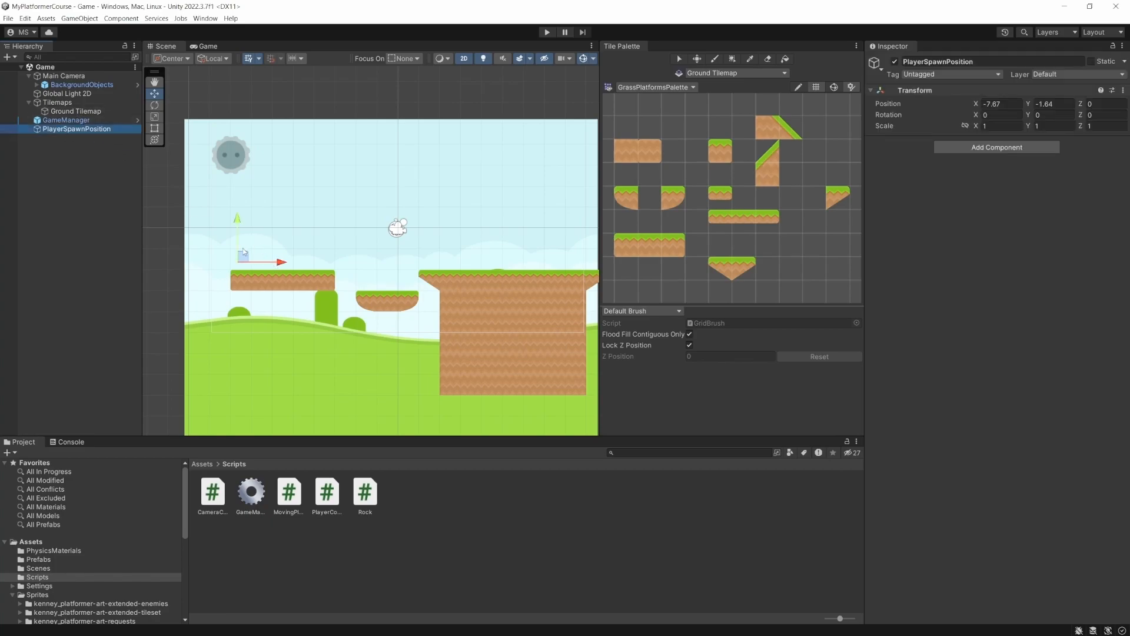
mouse_move(240, 226)
mouse_down()
mouse_move(240, 204)
mouse_move(249, 235)
mouse_up()
click(547, 33)
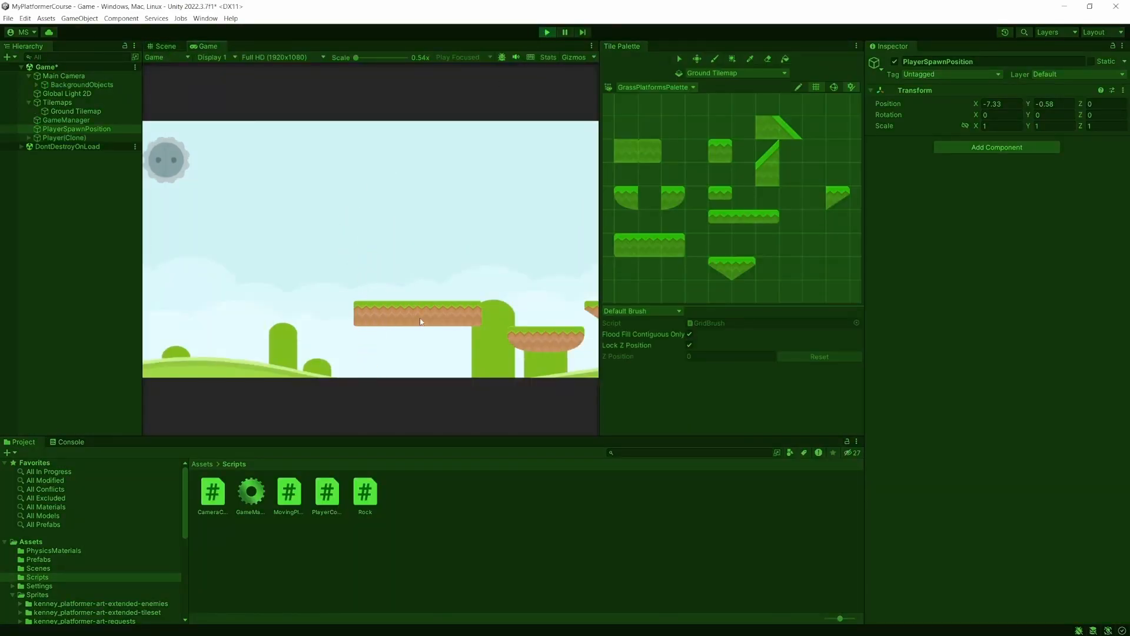
click(548, 32)
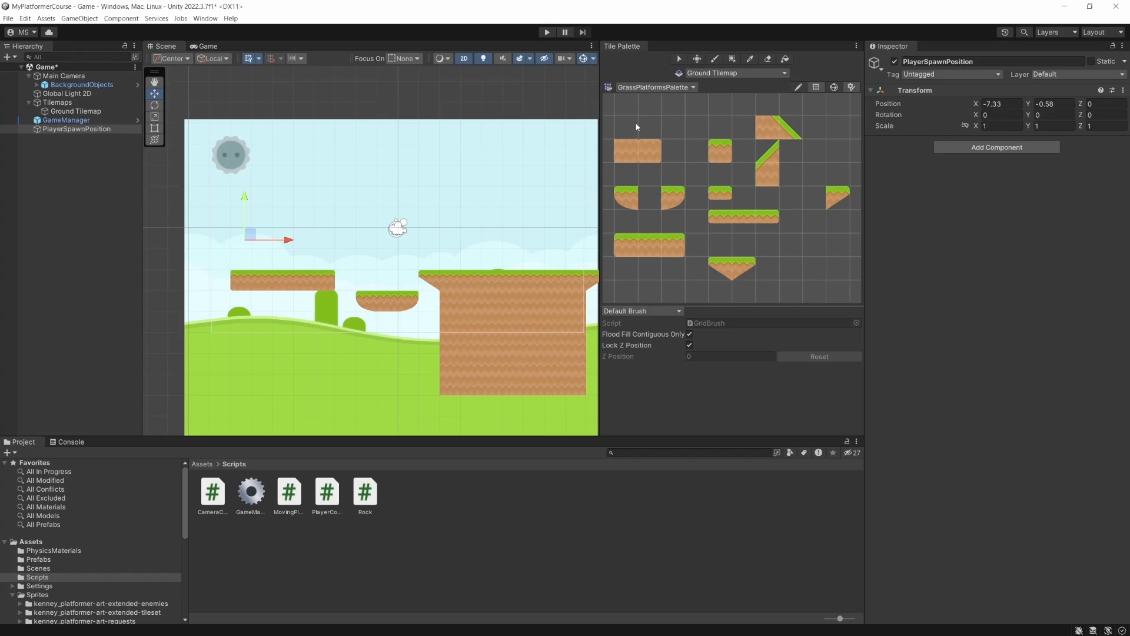
click(695, 87)
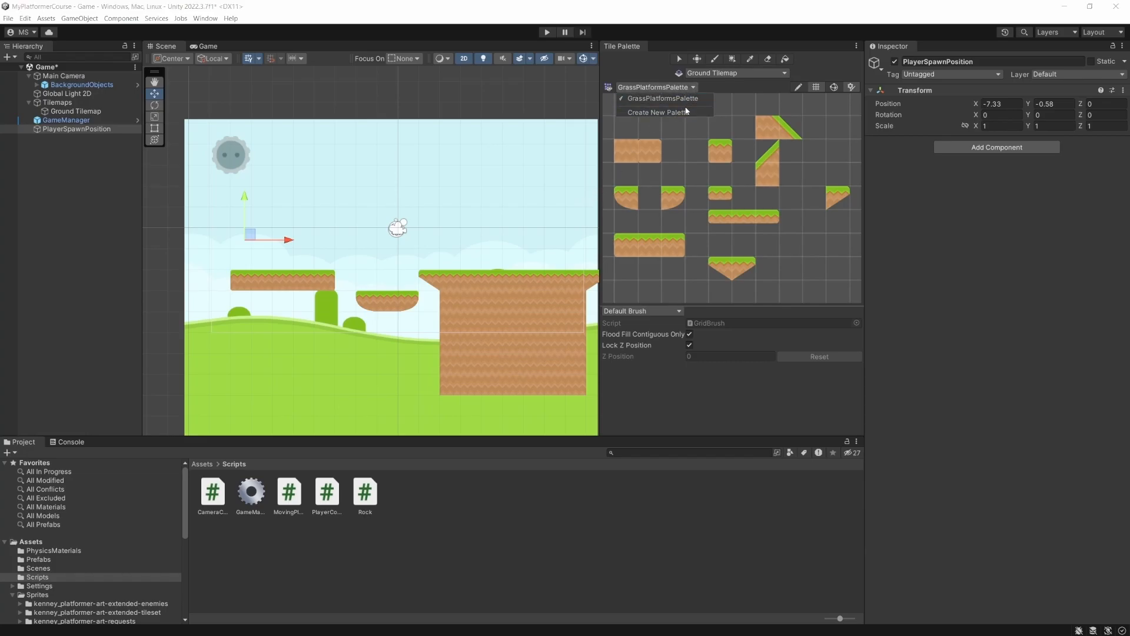
click(747, 80)
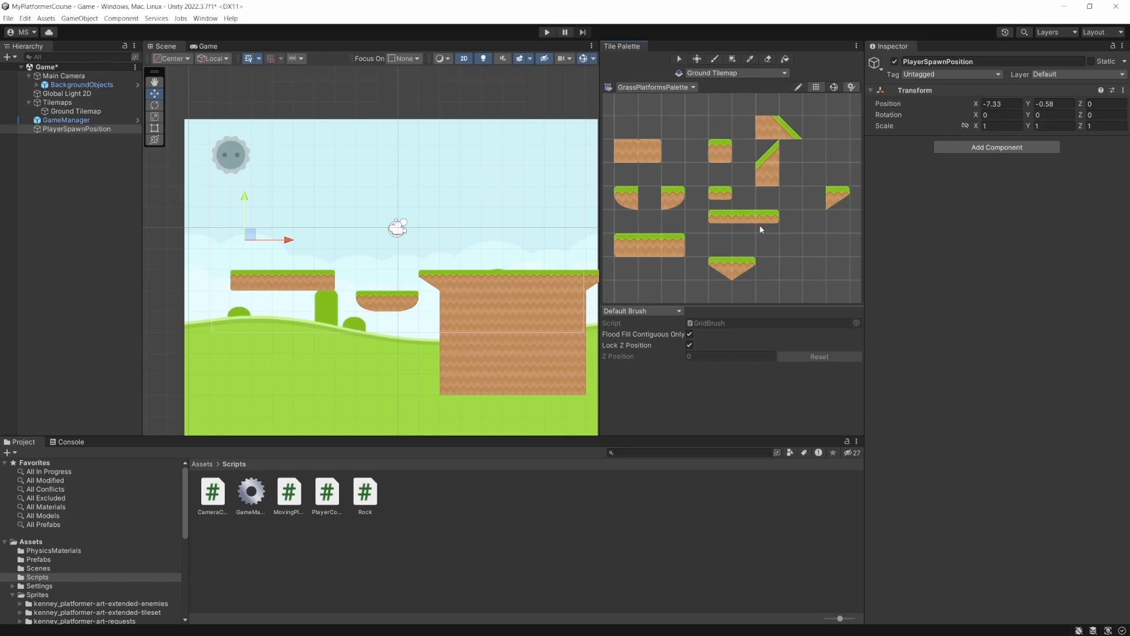
scroll(740, 205, down, 4)
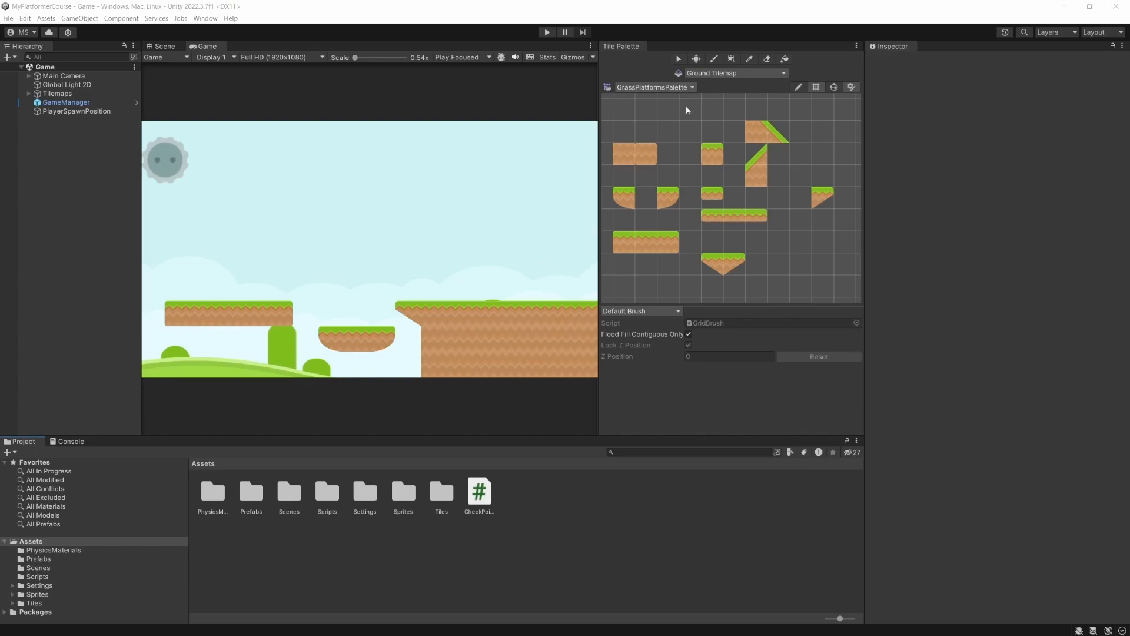
Open the Tiles folder inside the PNG folder of the kenney_platformer-pack-redux sprites
click(13, 595)
click(83, 591)
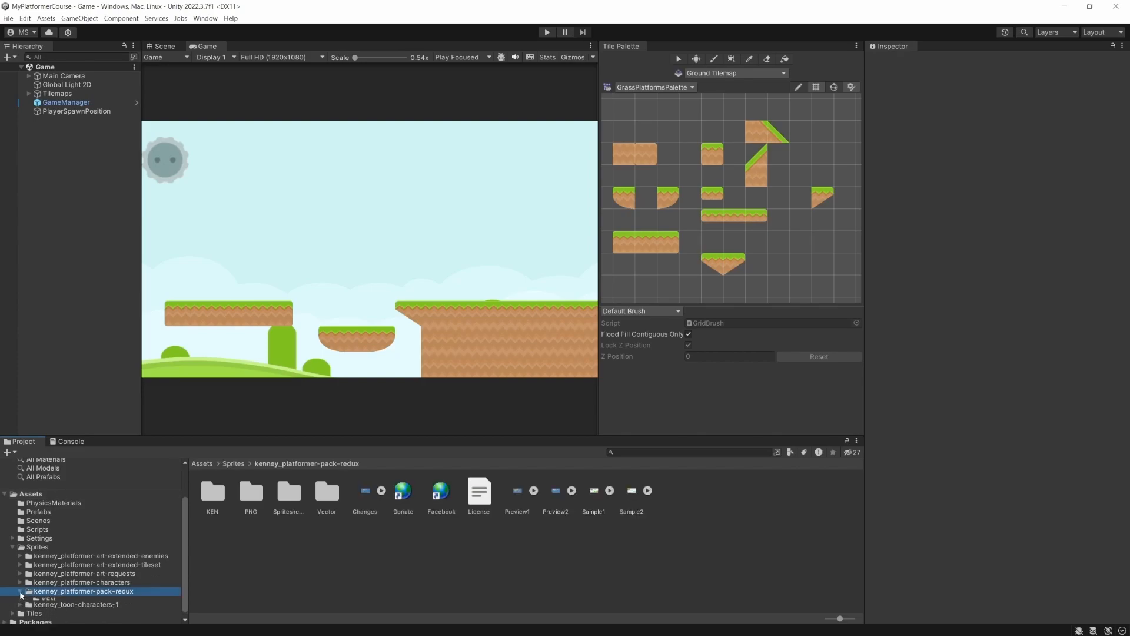
click(20, 591)
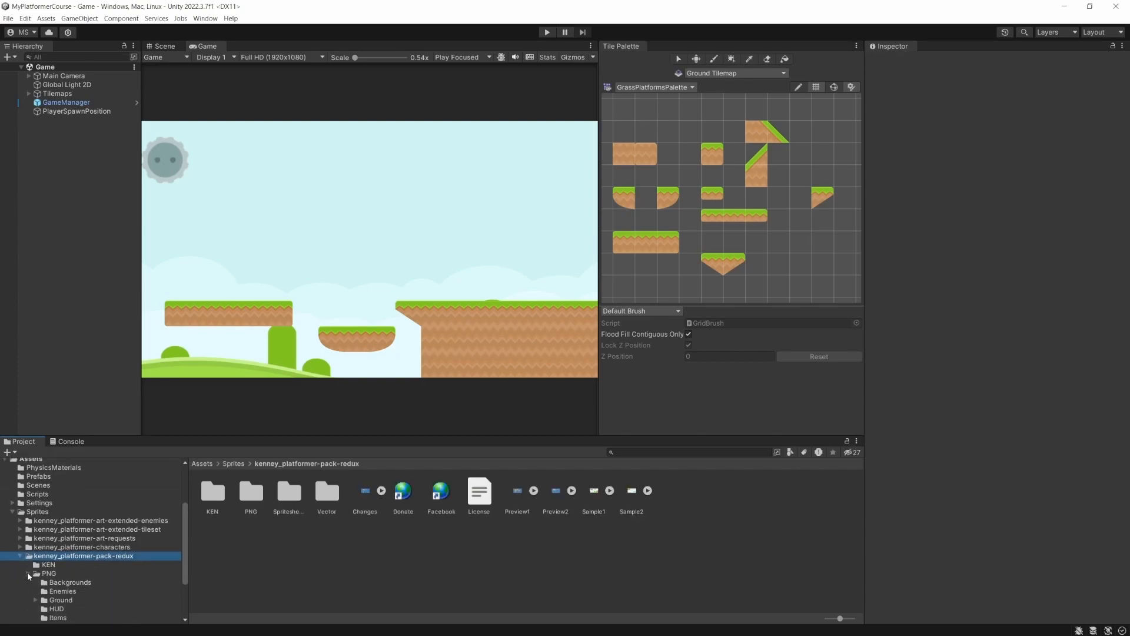
click(28, 573)
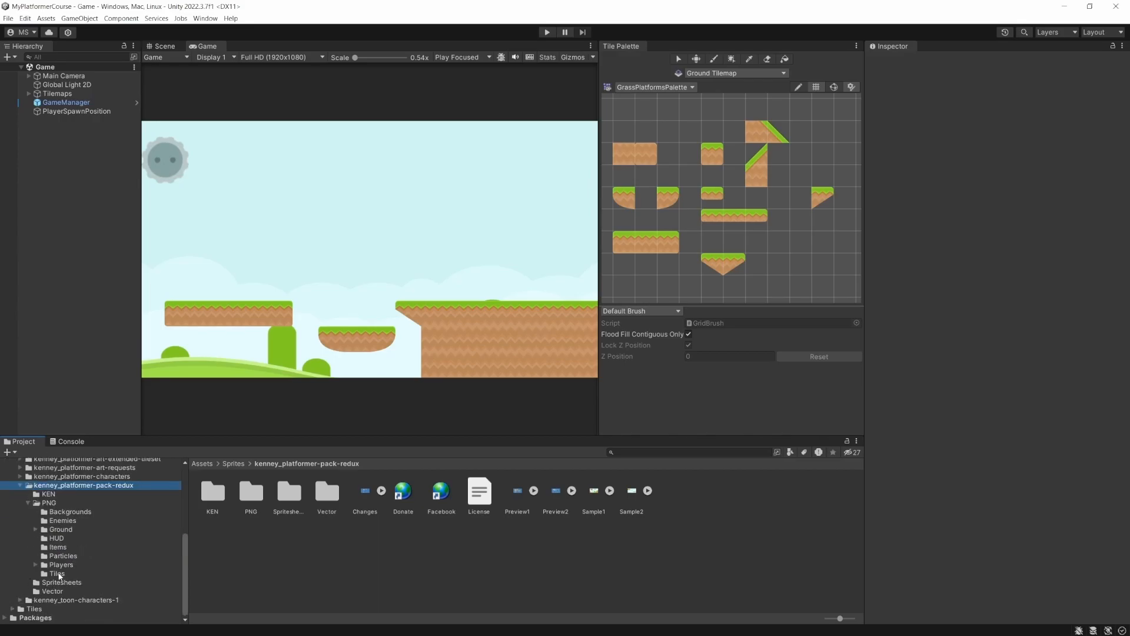
click(58, 574)
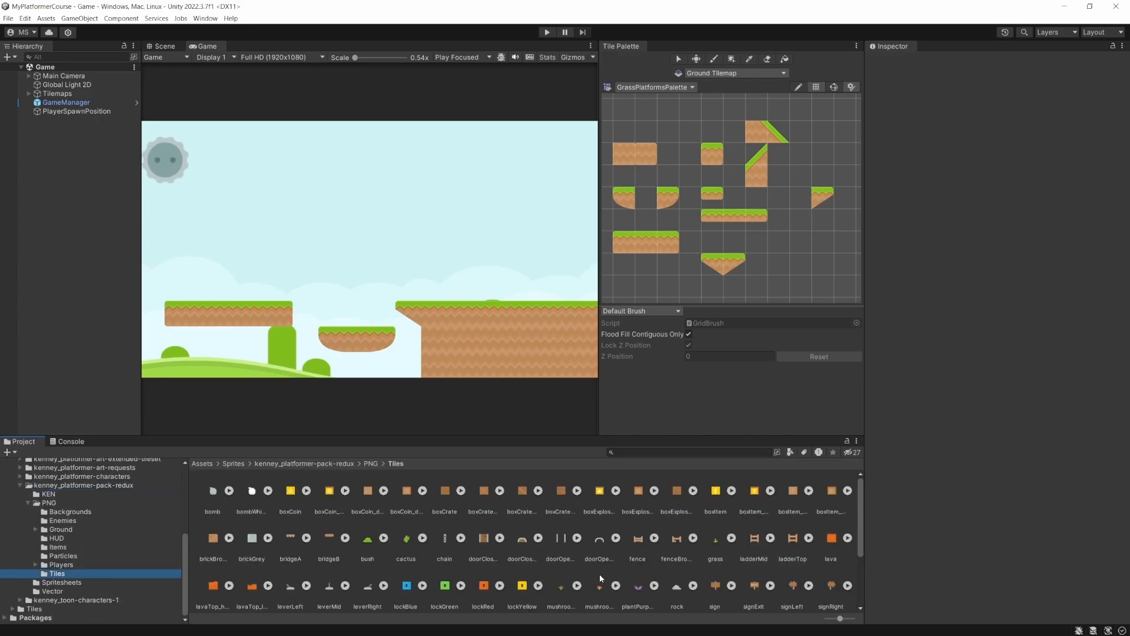
Set Pixels Per Unit to 128 for the water, waterTop_high and waterTop_low sprites and apply the import settings
scroll(600, 578, down, 3)
click(793, 542)
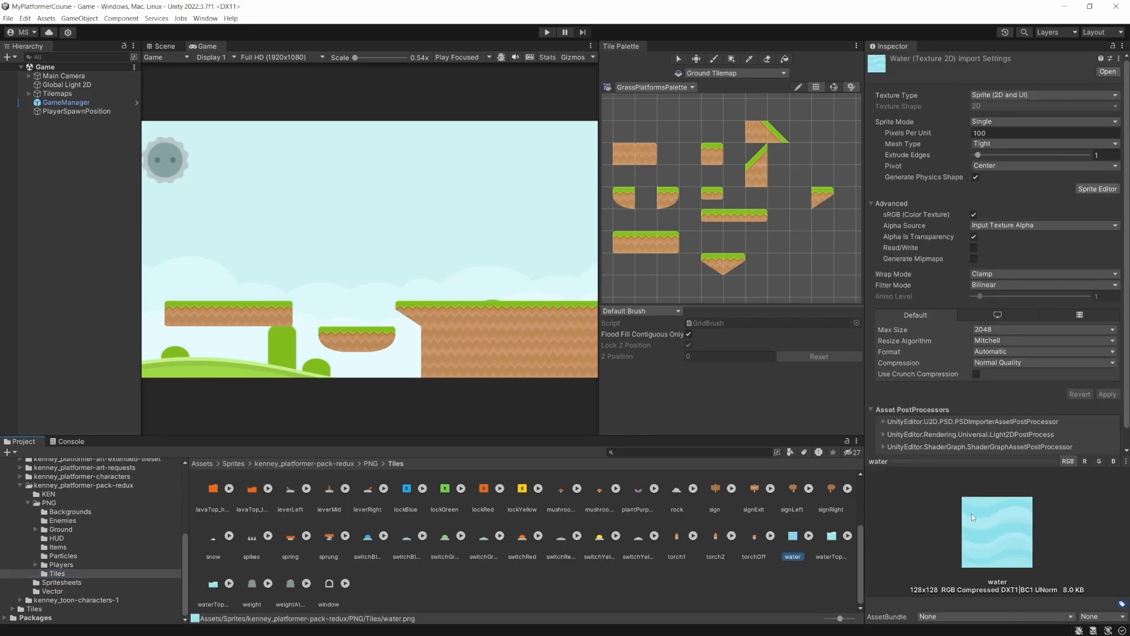
click(826, 541)
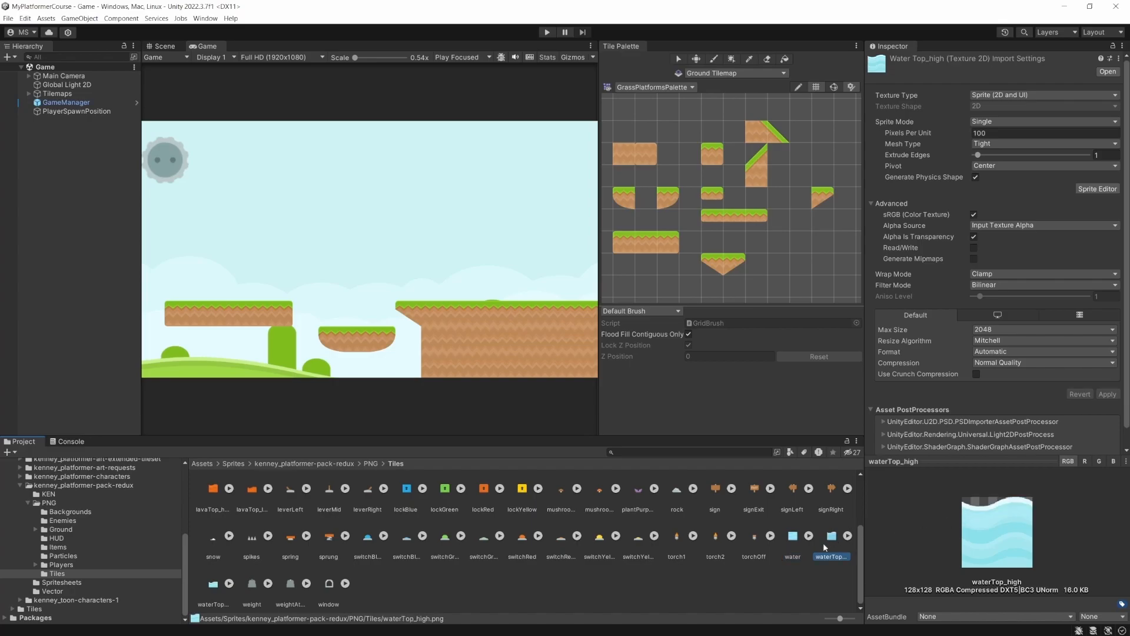
click(217, 589)
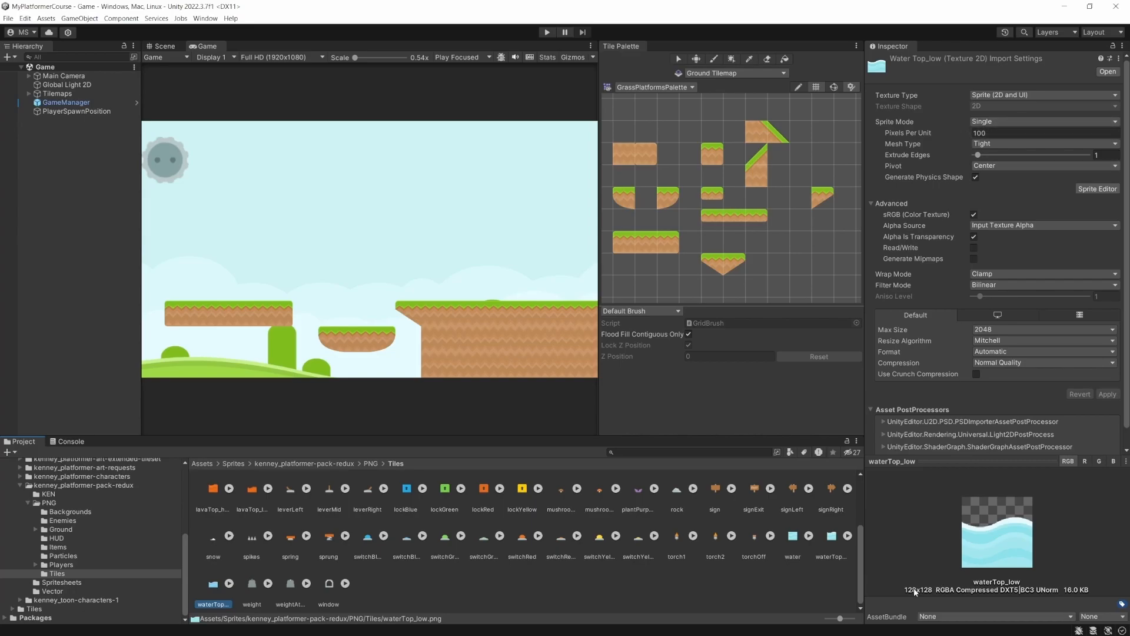
click(795, 542)
shift+click(213, 588)
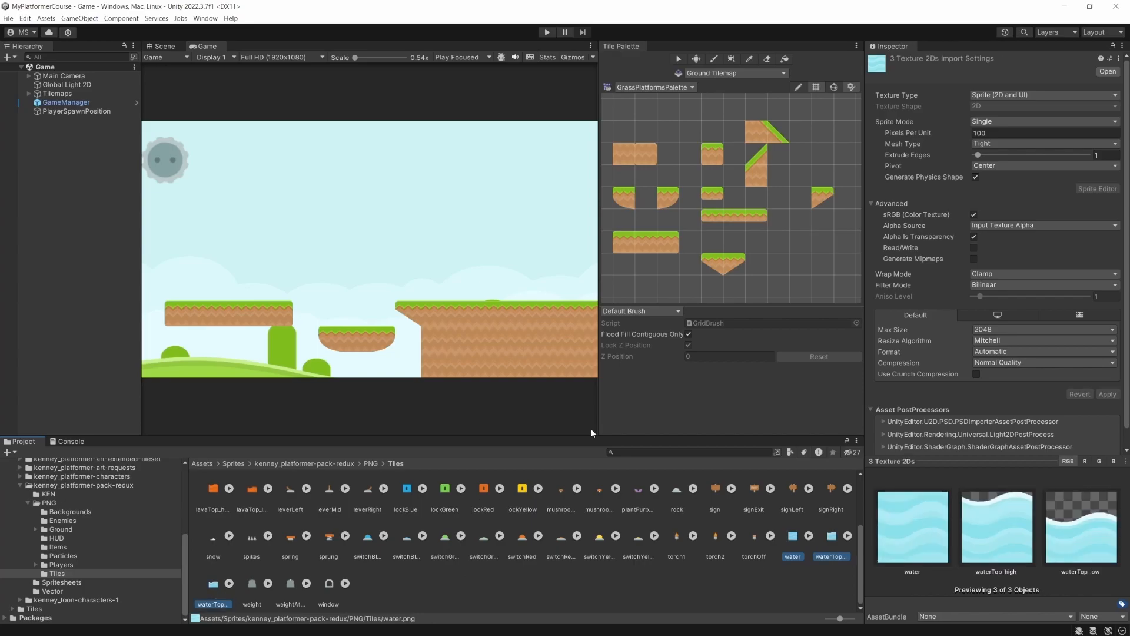
click(992, 133)
text(128)
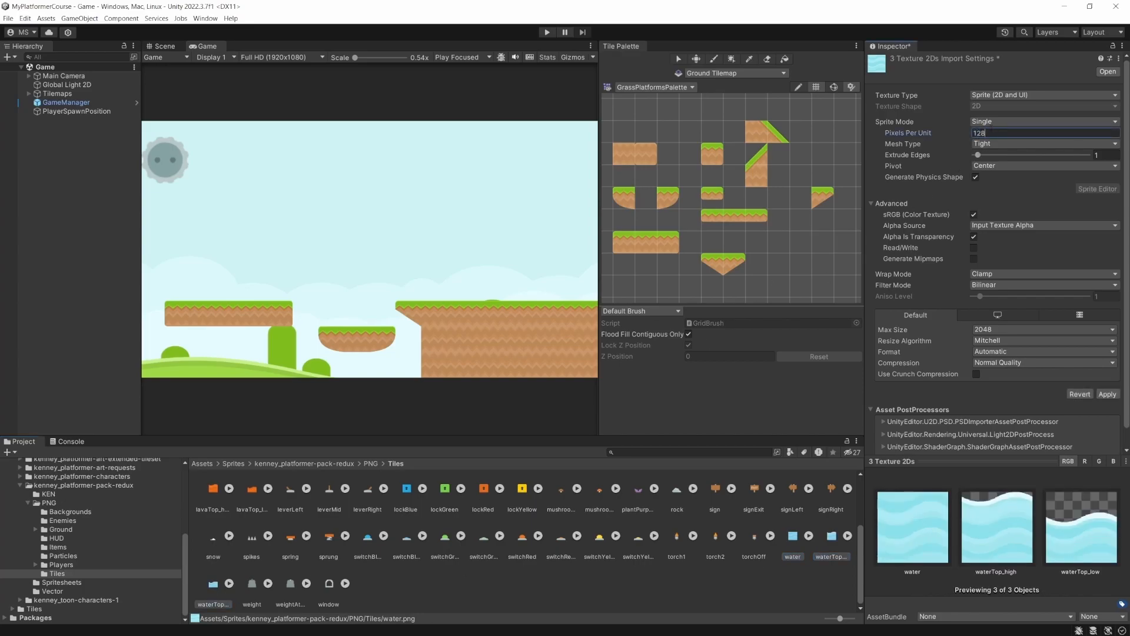
click(1107, 394)
Add the three water sprites to an empty area of GrassPlatformsPalette, generating their tiles inside the project's Assets/Tiles folder
drag(819, 554, 796, 245)
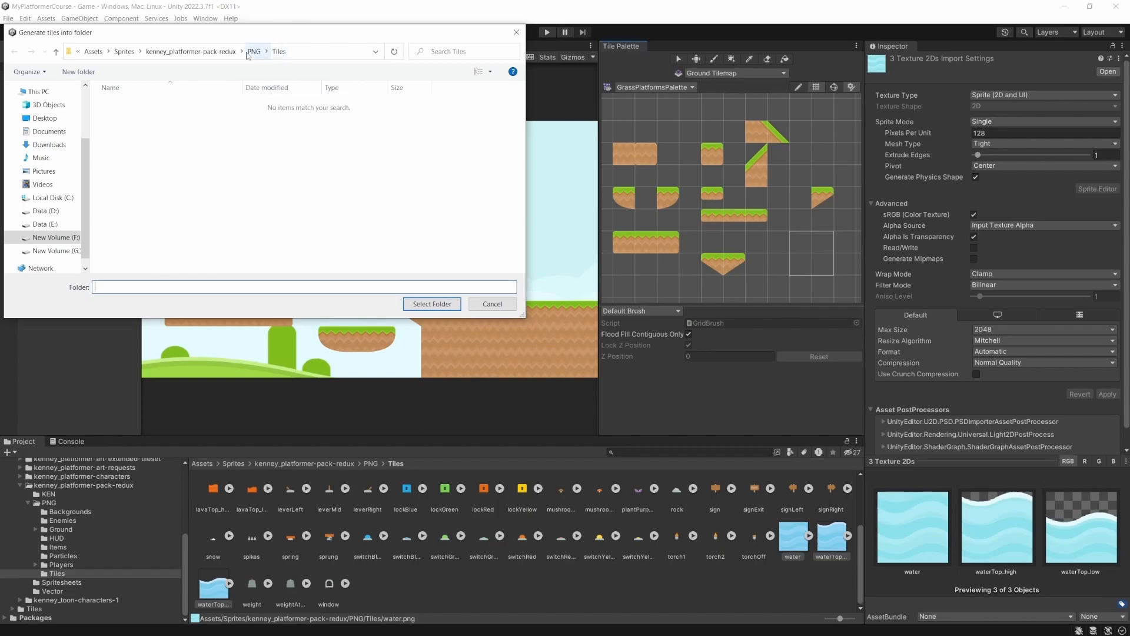
click(93, 51)
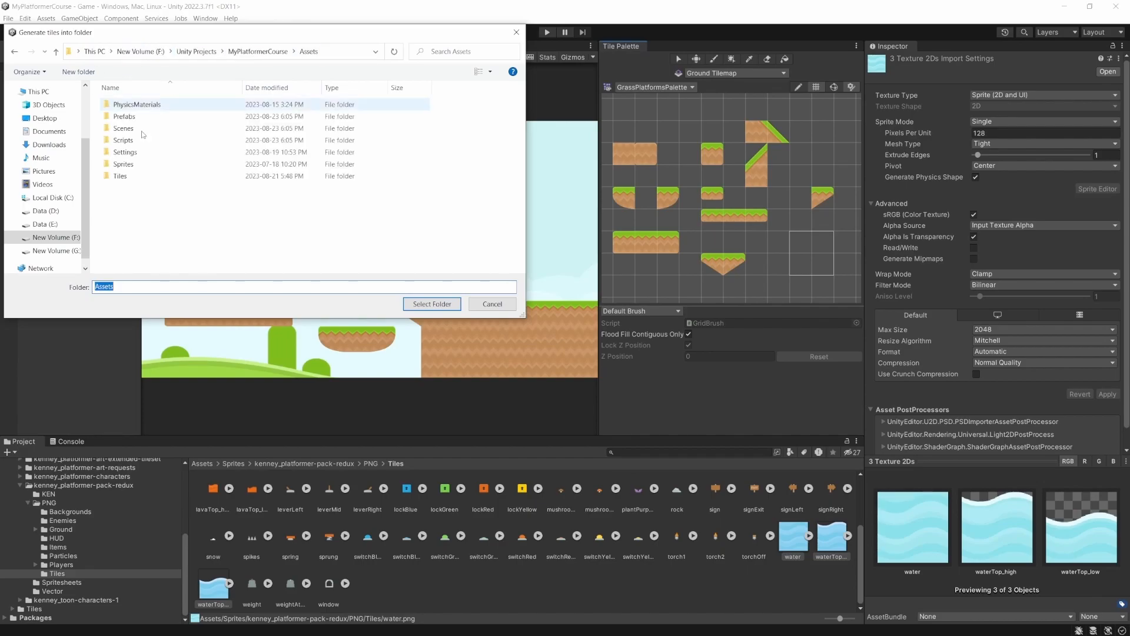
double_click(128, 177)
key(Down)
key(Return)
click(436, 304)
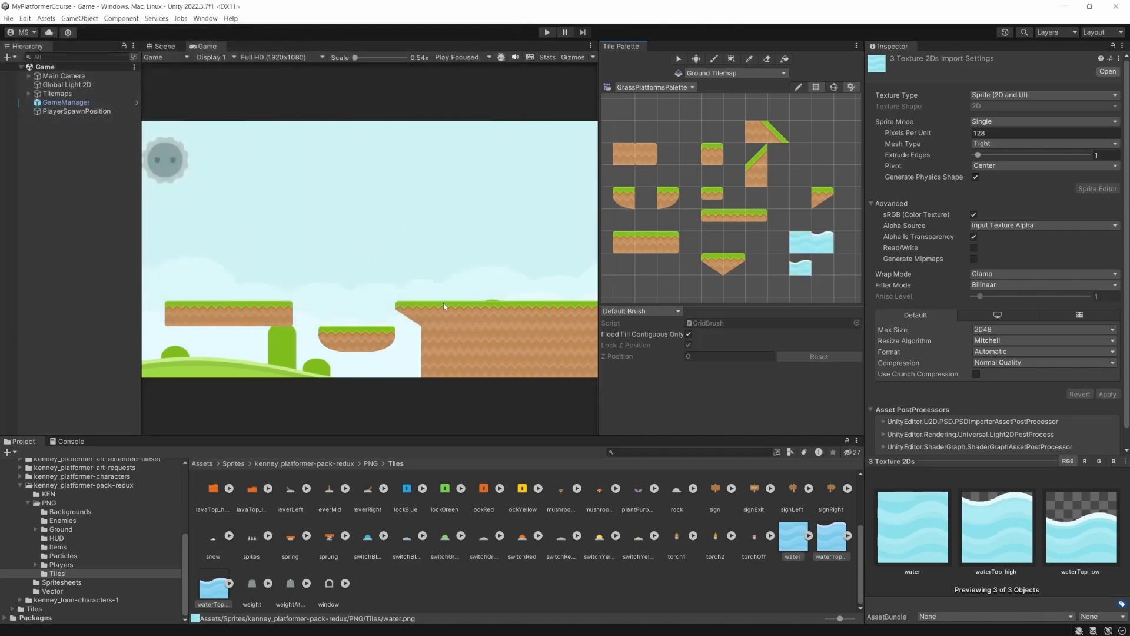
Move the water tile in the palette to X 7, Y -4, directly beneath the waterTop_high tile
click(822, 251)
click(679, 59)
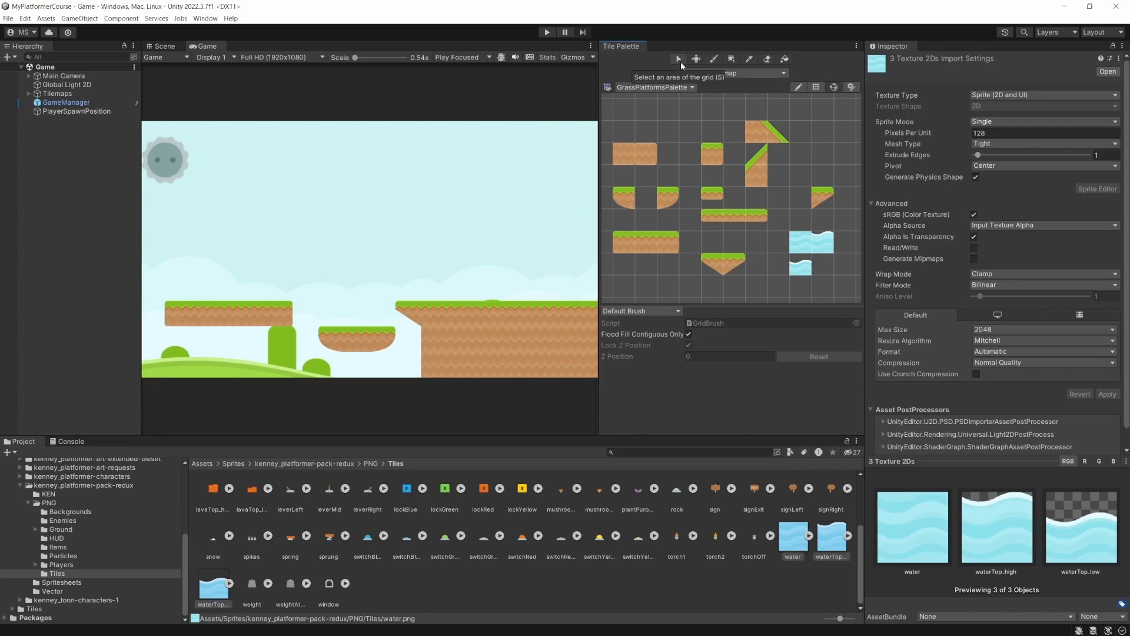
click(801, 248)
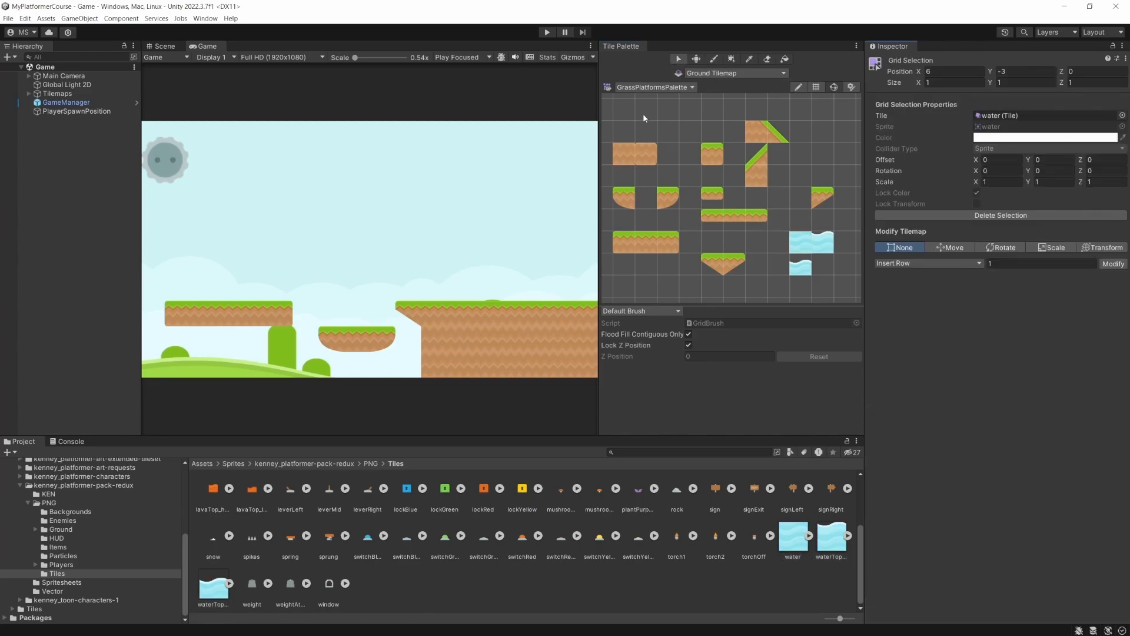
drag(805, 242, 821, 278)
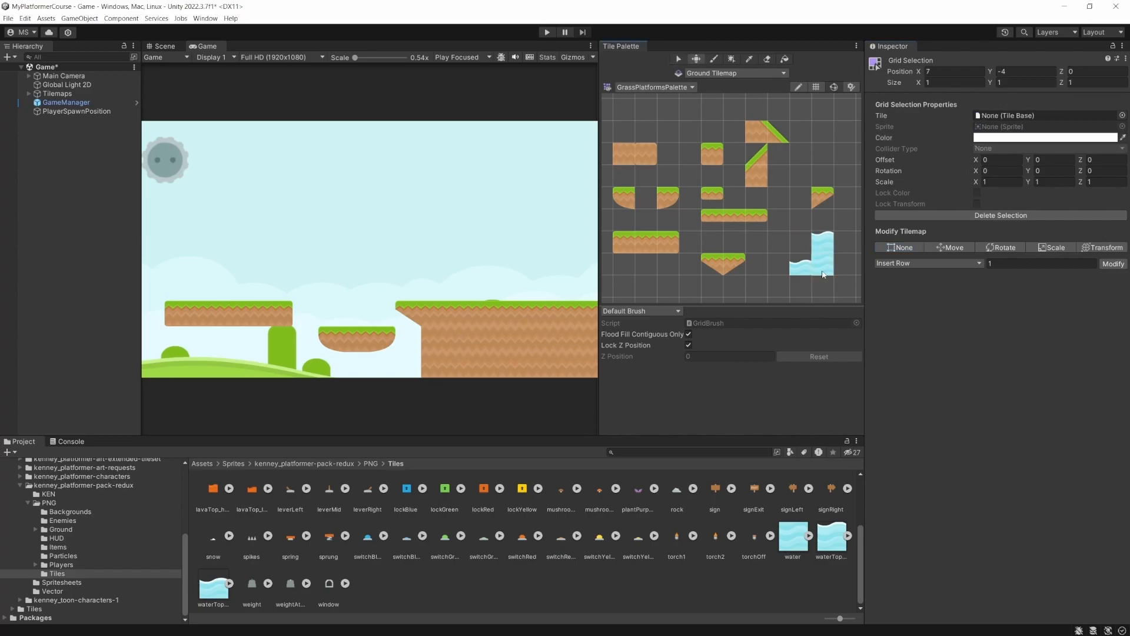
Move the waterTop_low tile up one palette cell to X 6, Y -3, beside the waterTop_high tile
click(679, 58)
click(807, 275)
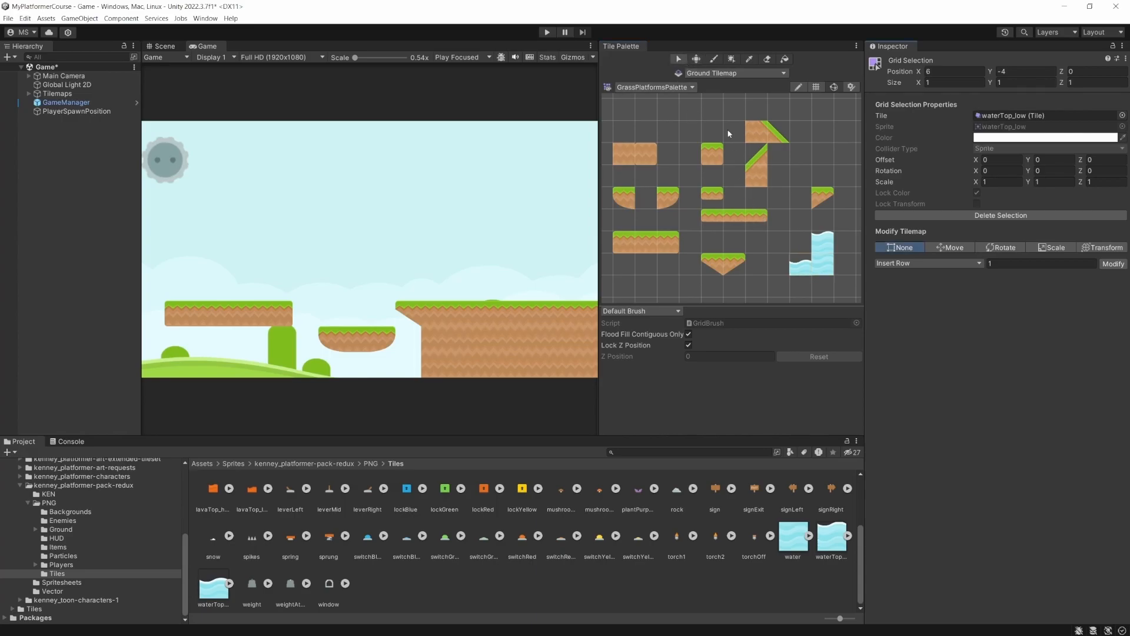
click(697, 59)
drag(801, 261, 804, 238)
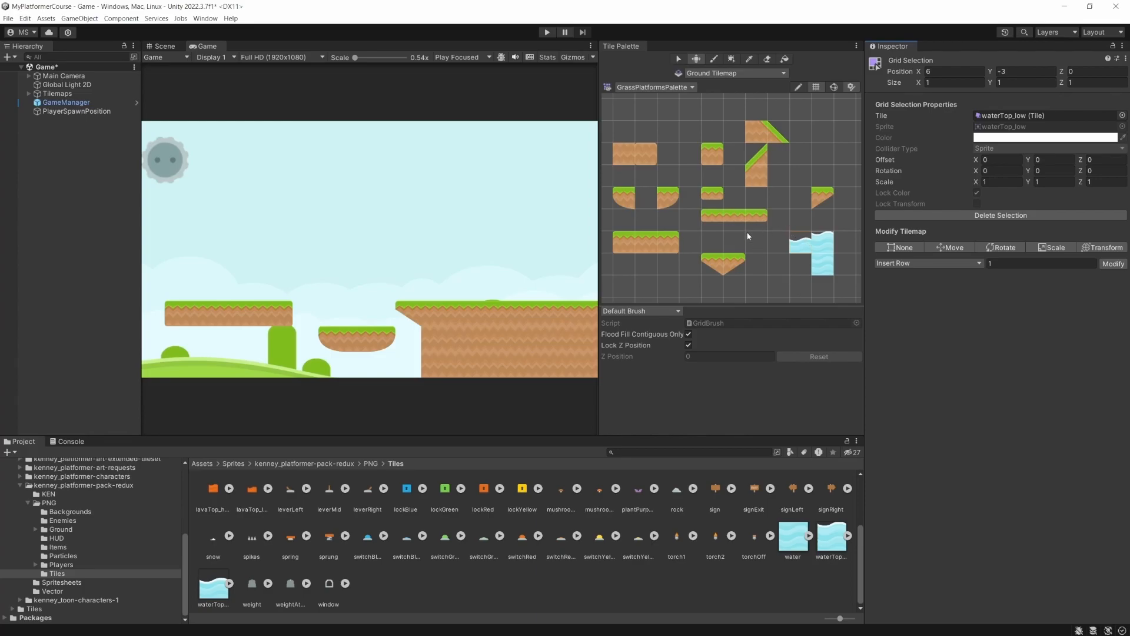
Assign the Ground Tilemap object to the Ground layer
click(28, 94)
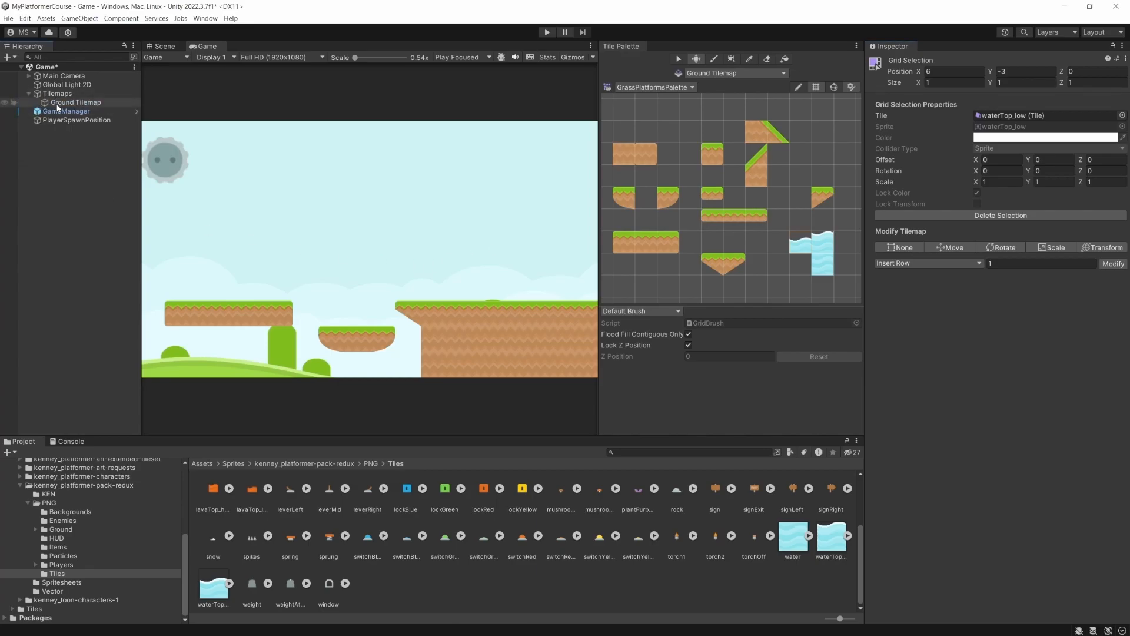
click(58, 103)
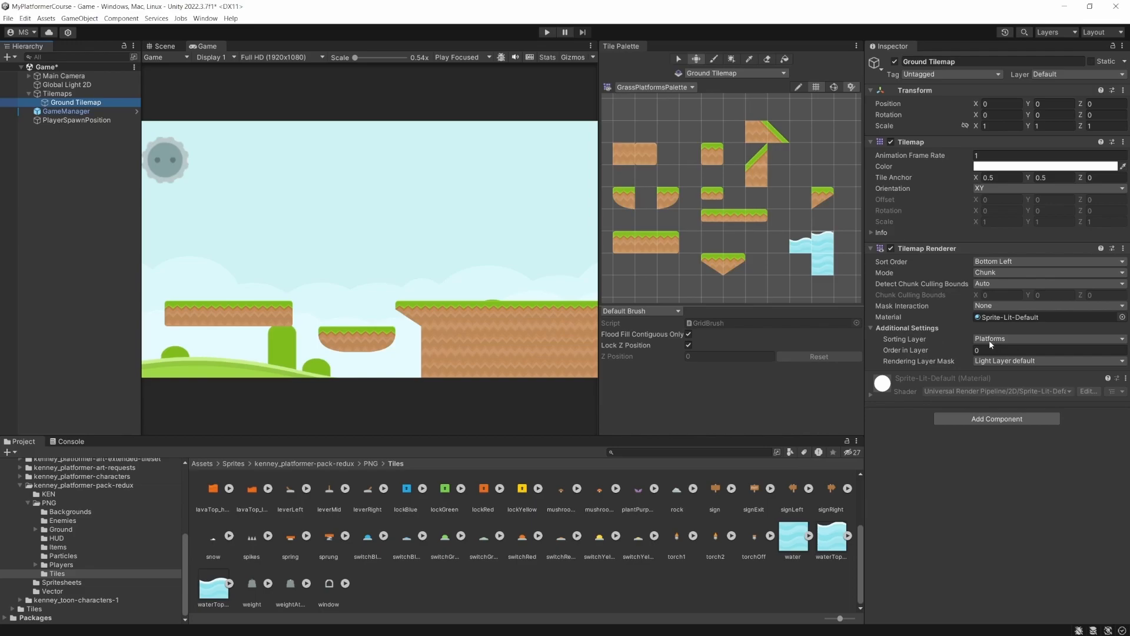
click(1049, 75)
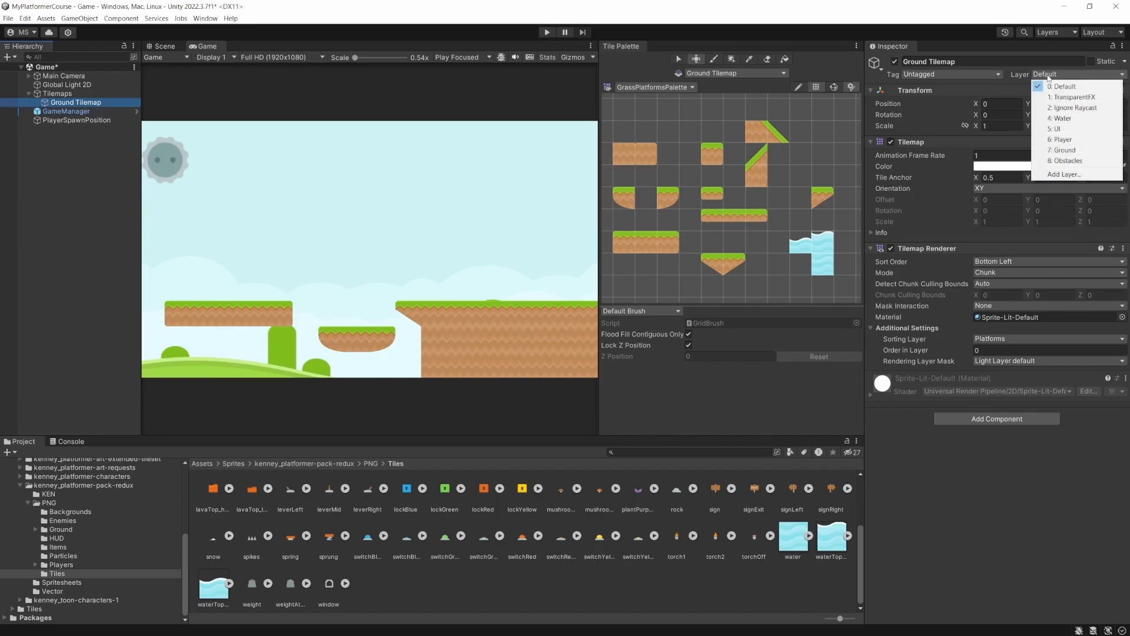
click(1066, 151)
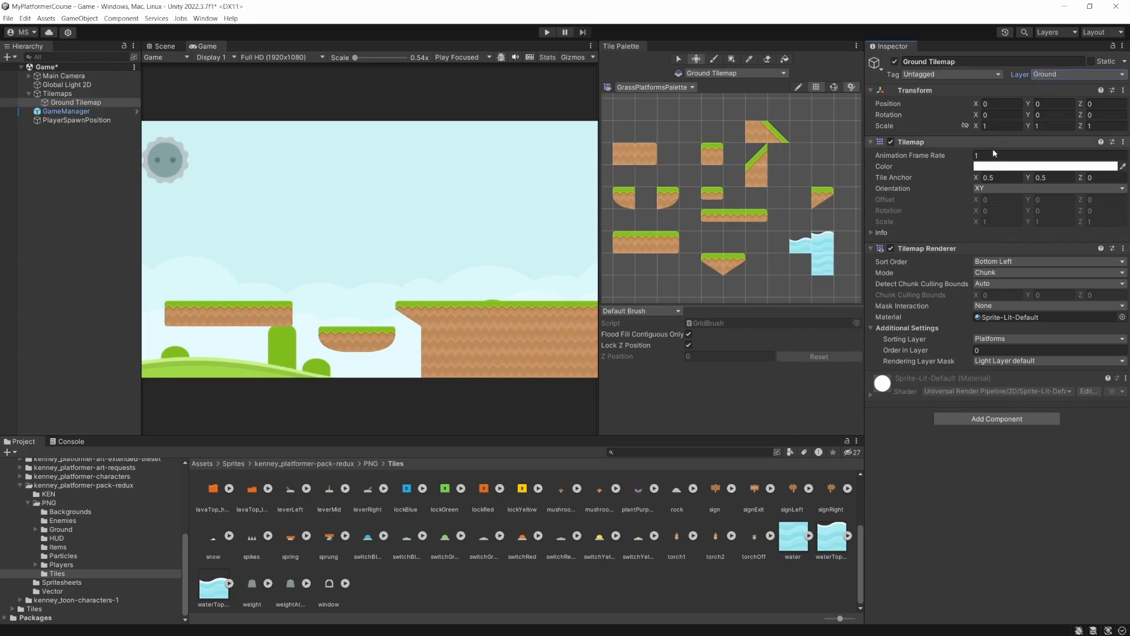
Create a rectangular tilemap under the Tilemaps object and name it Water Tilemap
click(59, 96)
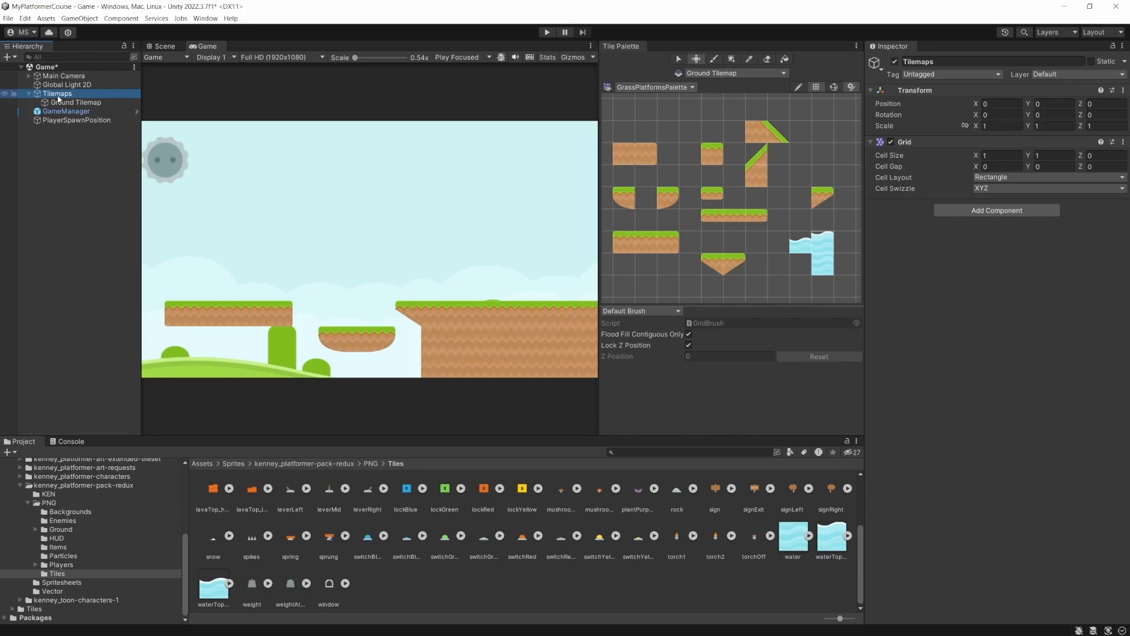
right_click(59, 97)
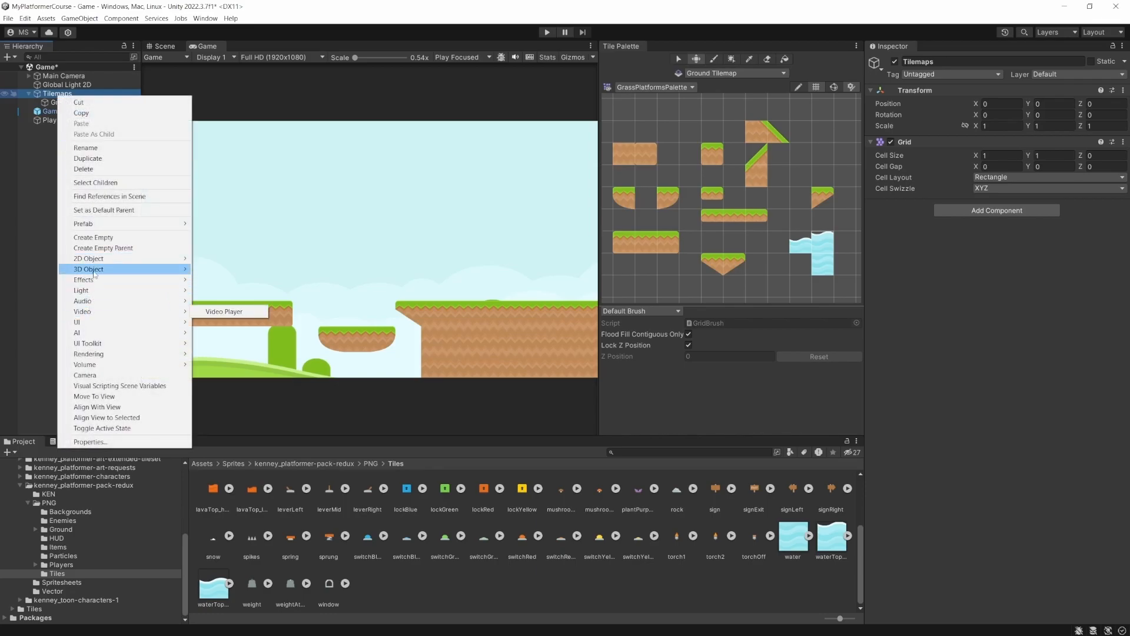
mouse_move(118, 260)
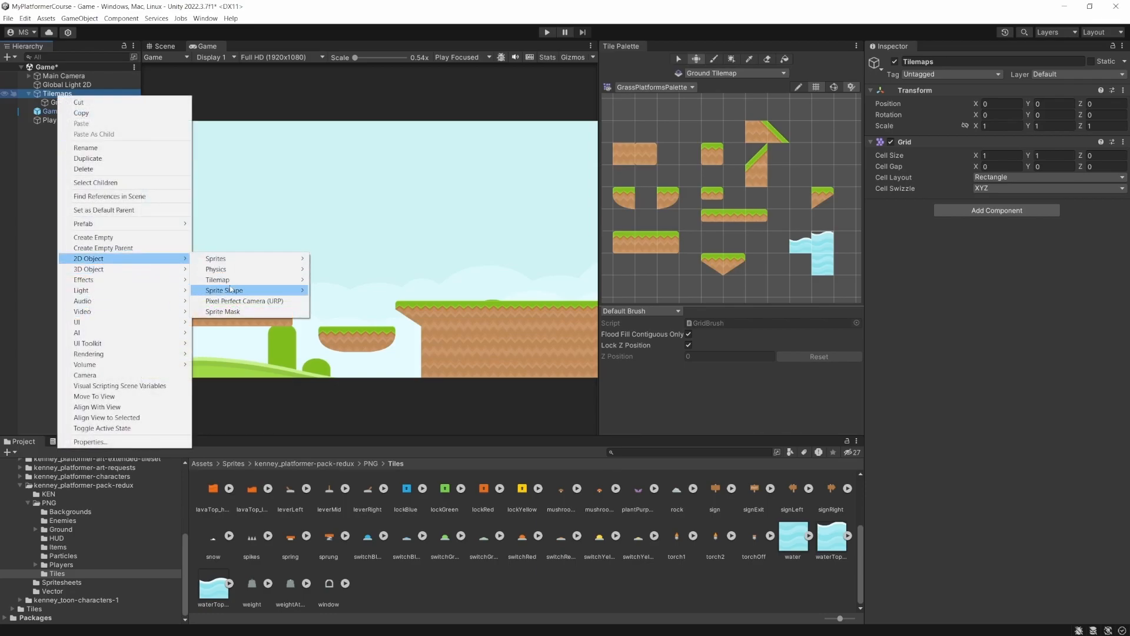
mouse_move(227, 280)
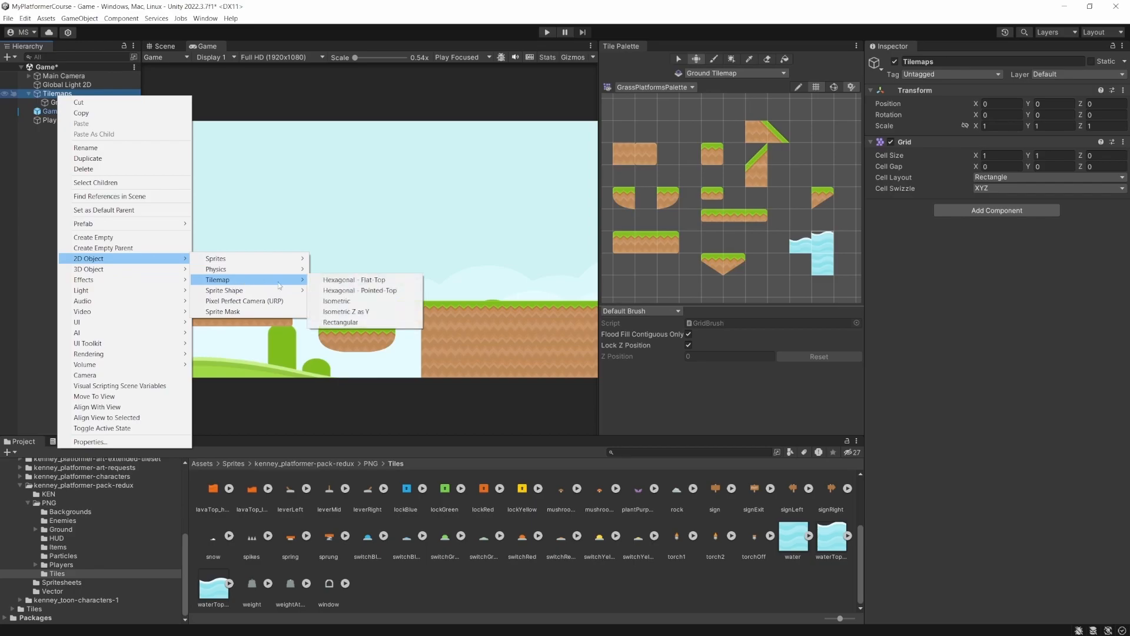
click(341, 323)
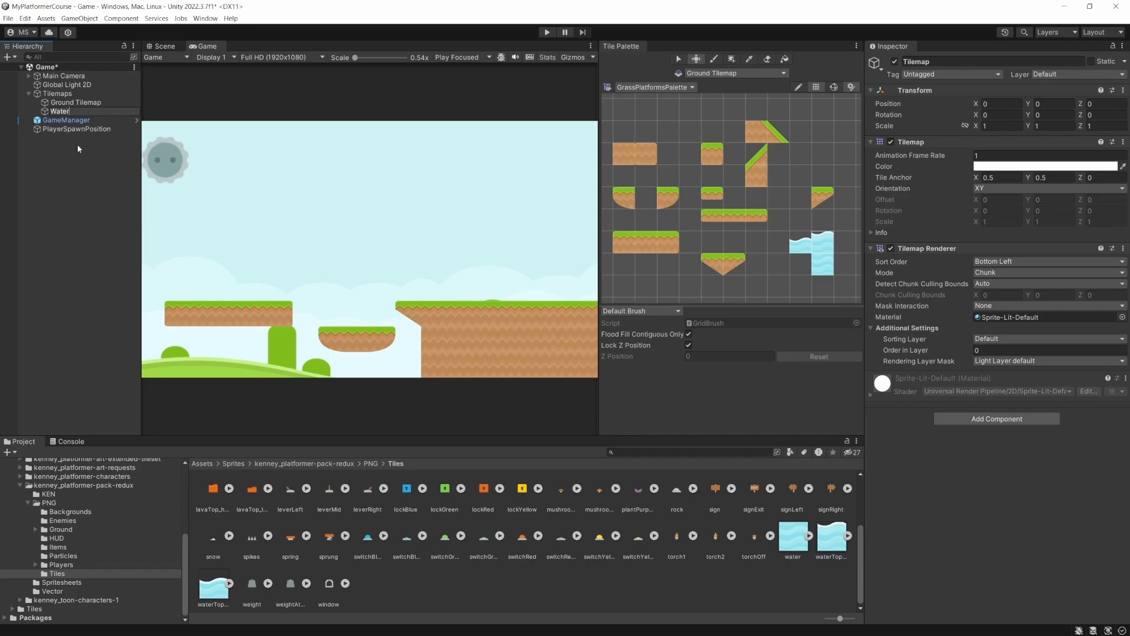
text(Water Tilemap)
key(Return)
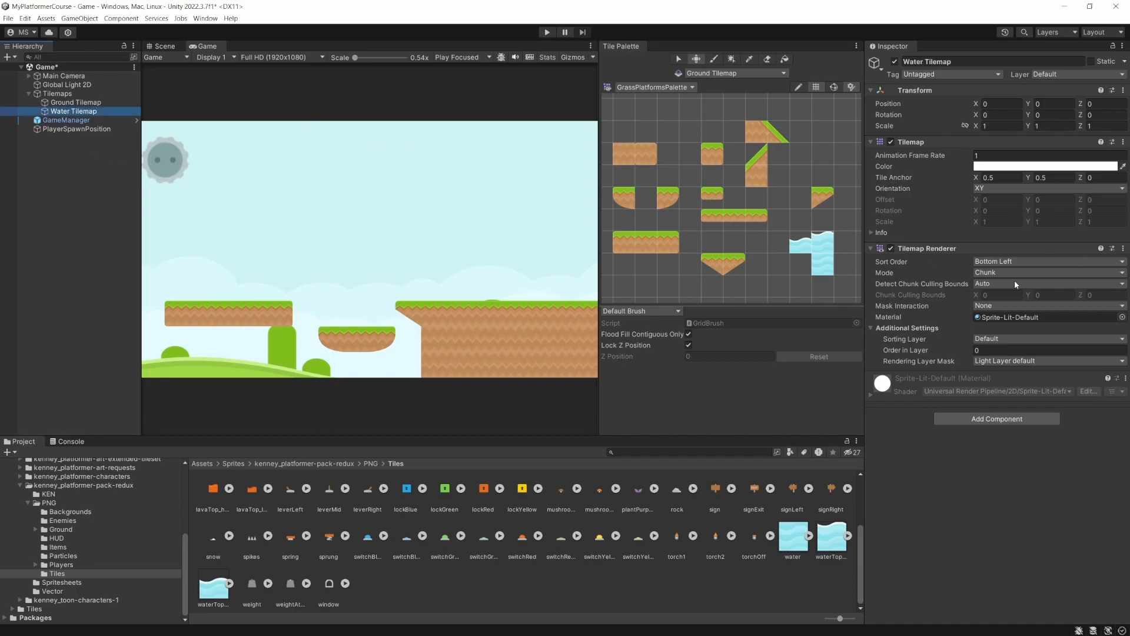
click(997, 331)
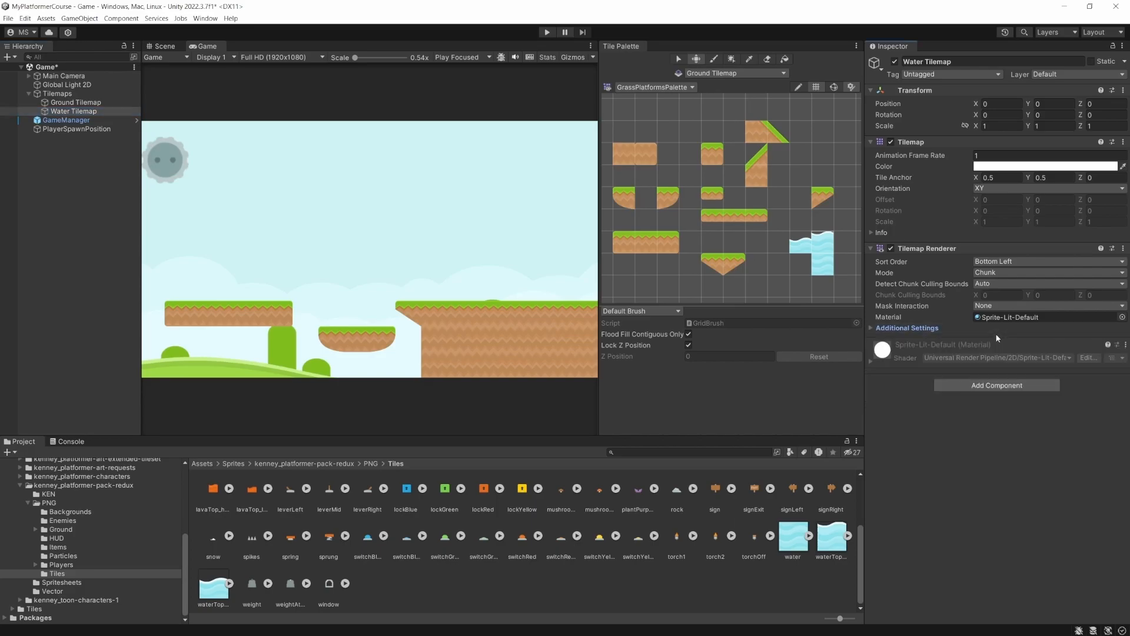
click(995, 330)
click(1001, 339)
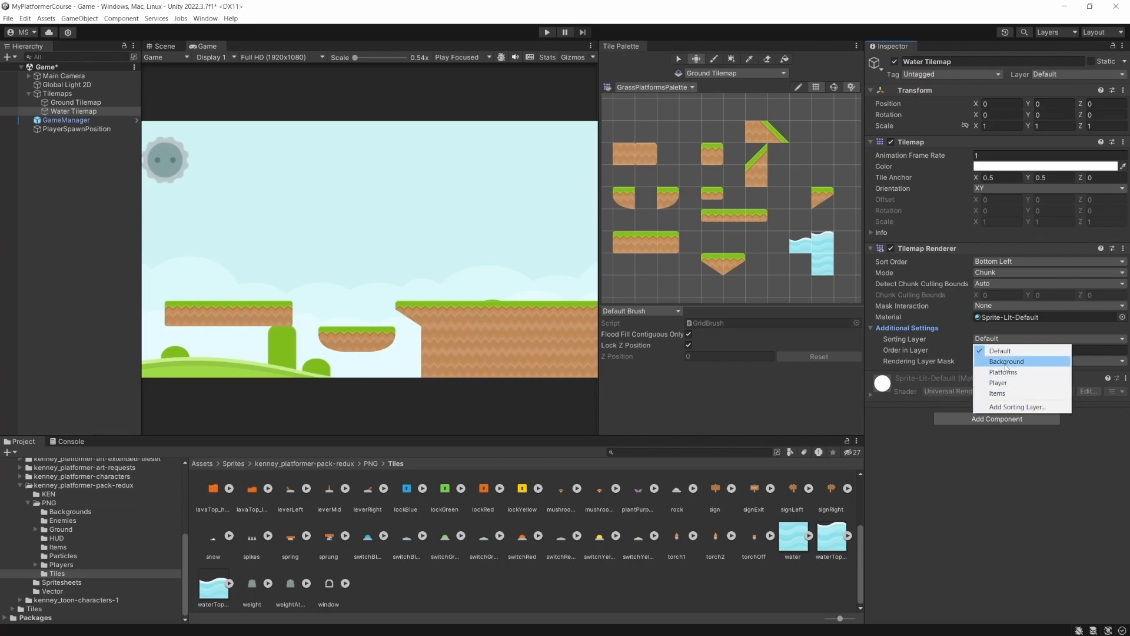
click(942, 468)
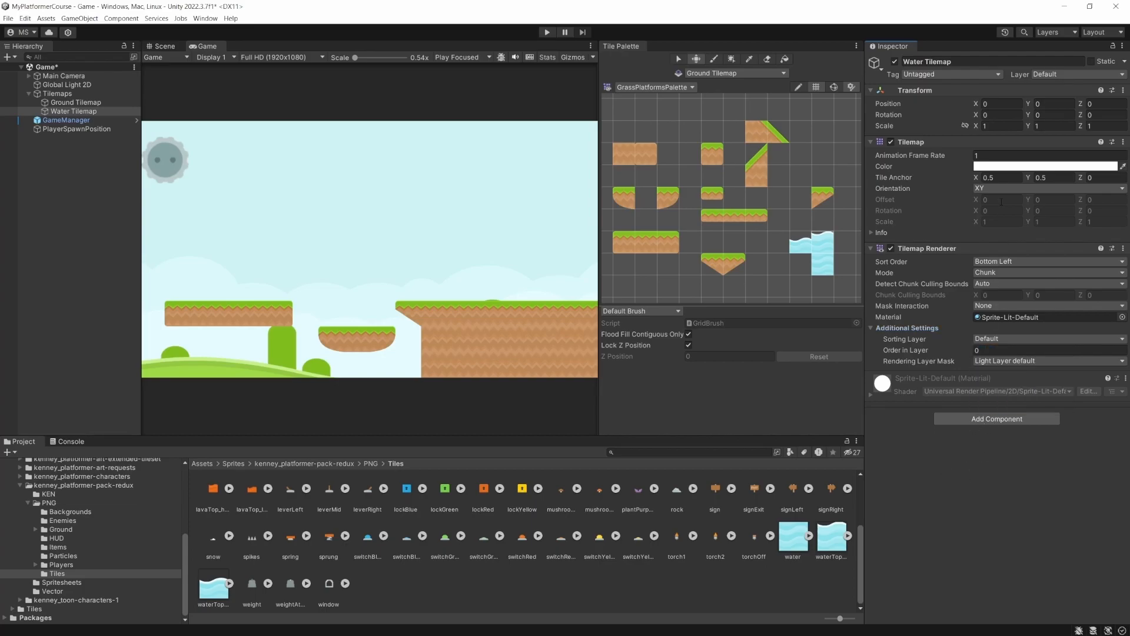
Assign the Water Tilemap object to the Water layer
click(1058, 74)
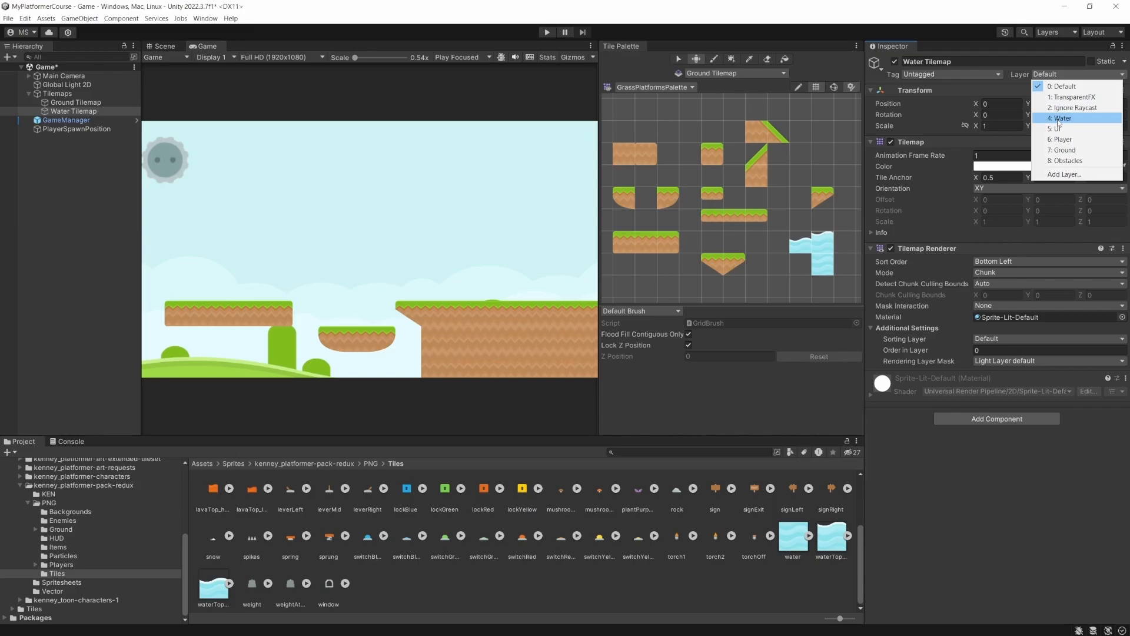
click(1058, 120)
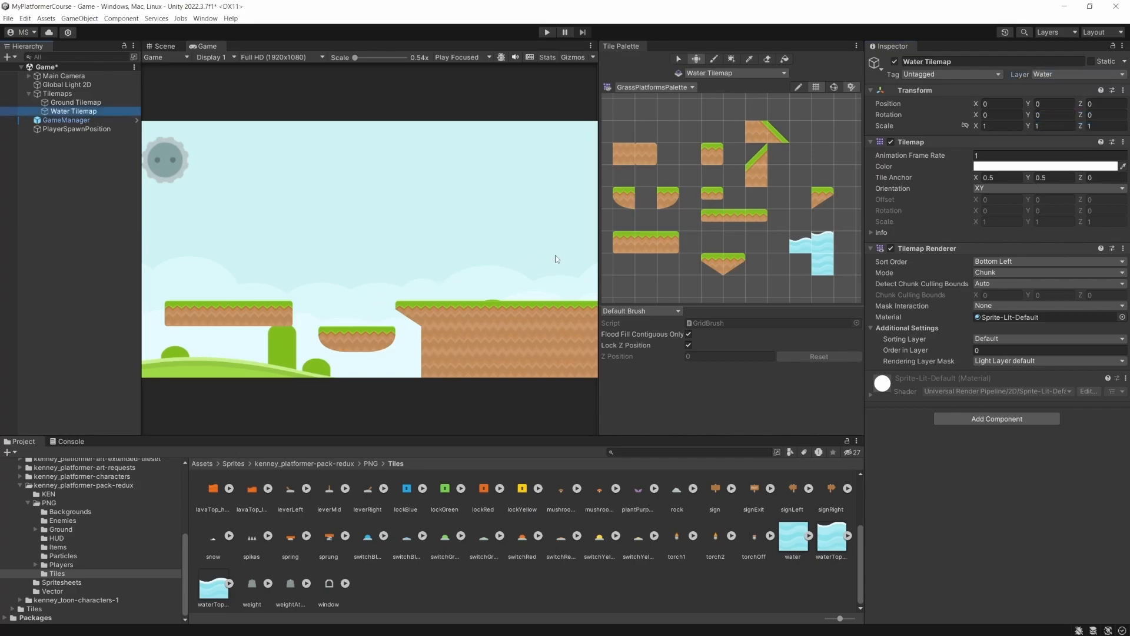
Try switching the active painting tilemap between Ground and Water, end on Water Tilemap, and show the Scene view
click(720, 72)
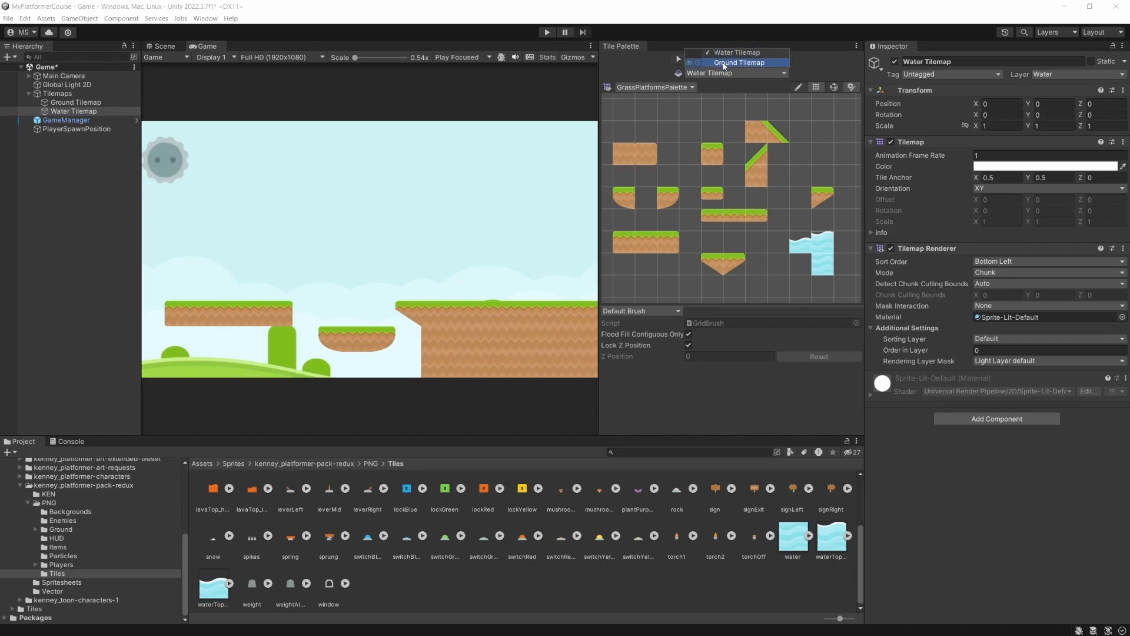
click(724, 63)
click(716, 75)
click(726, 54)
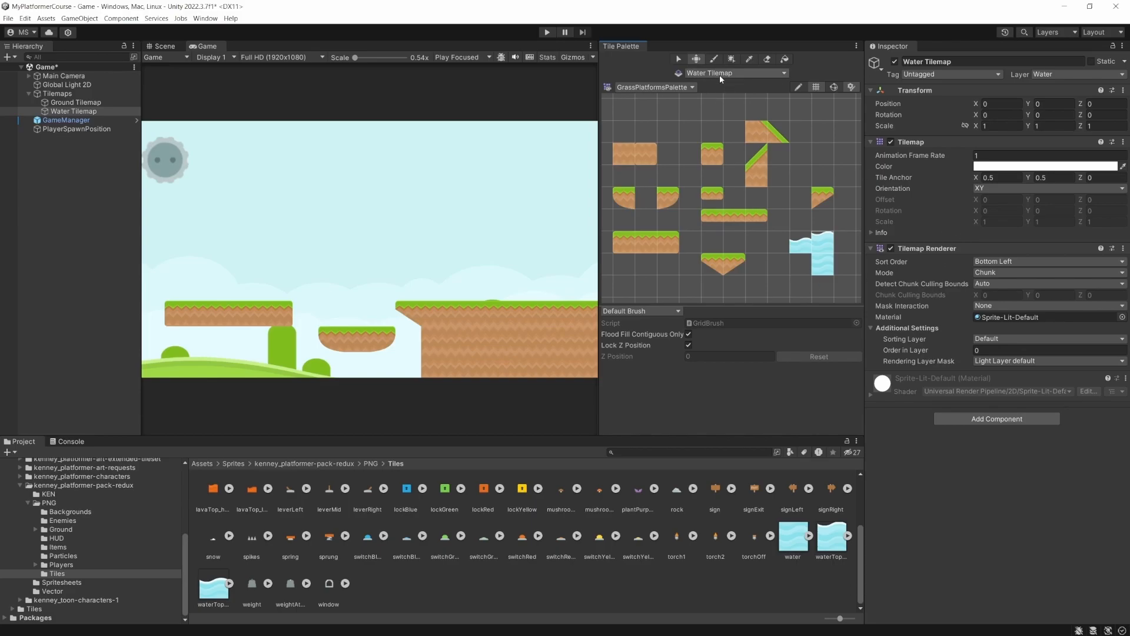
click(738, 73)
click(730, 63)
click(725, 73)
click(732, 53)
click(164, 47)
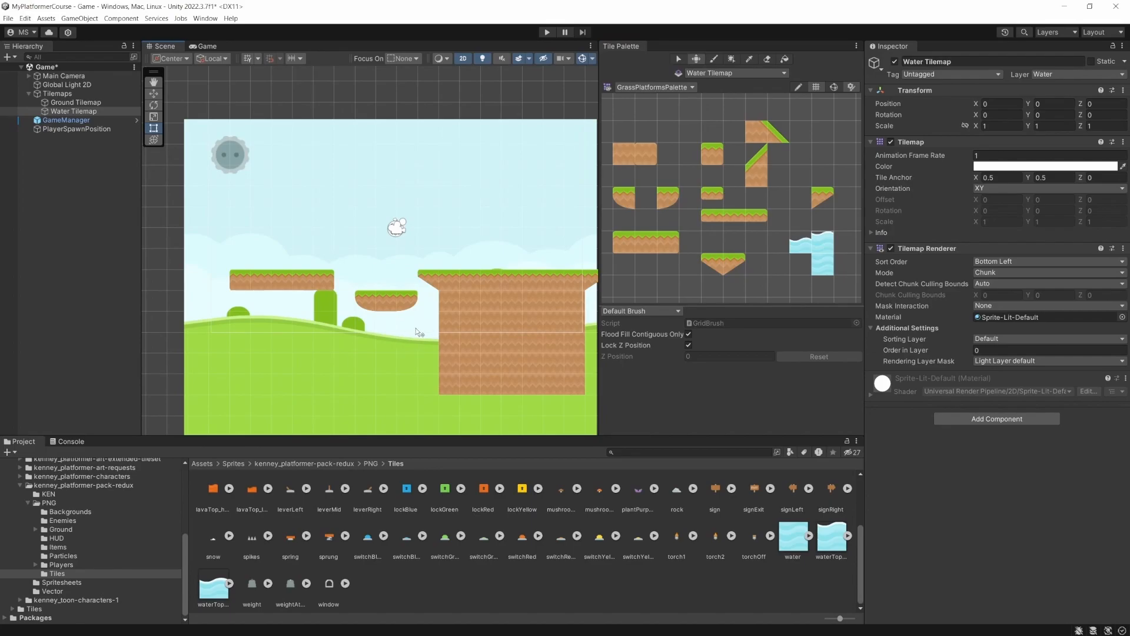
Check the Game view and the Main Camera framing, and paint a row of solid water tiles on Water Tilemap below the small platforms
click(204, 47)
click(164, 47)
click(64, 76)
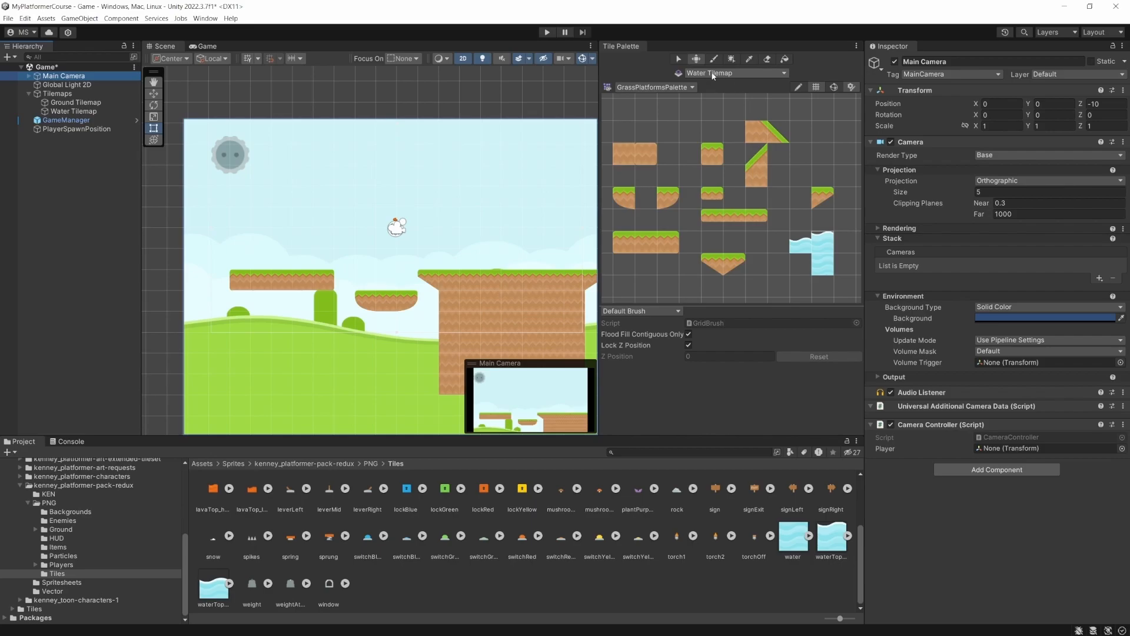
click(812, 272)
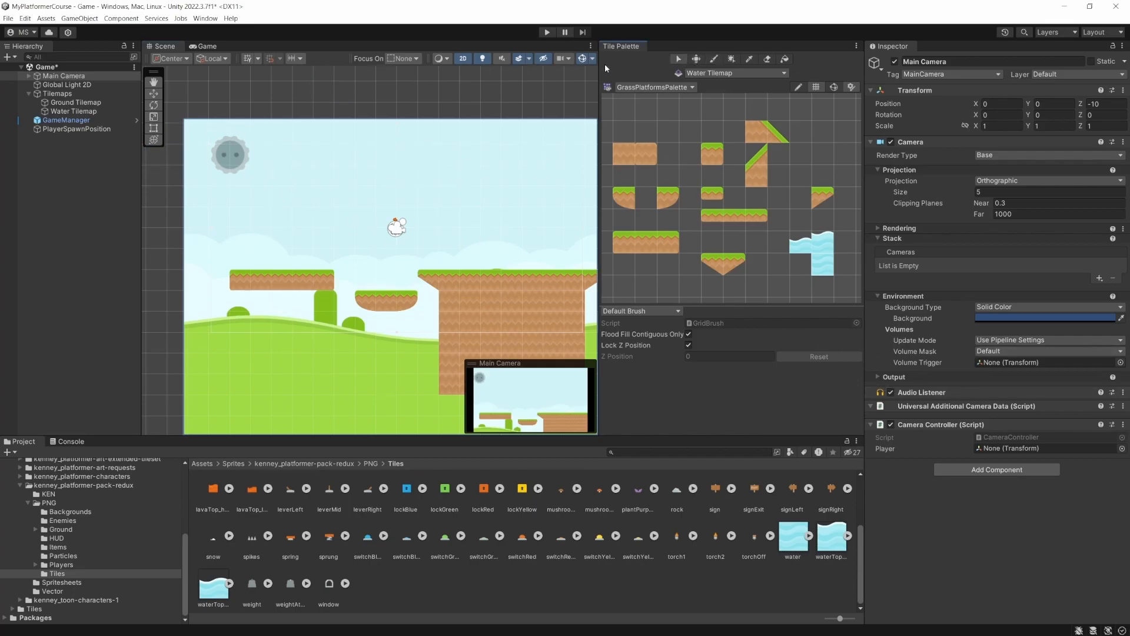
Open the sorting layer list from Water Tilemap's renderer and rename the Items sorting layer to Water
click(62, 111)
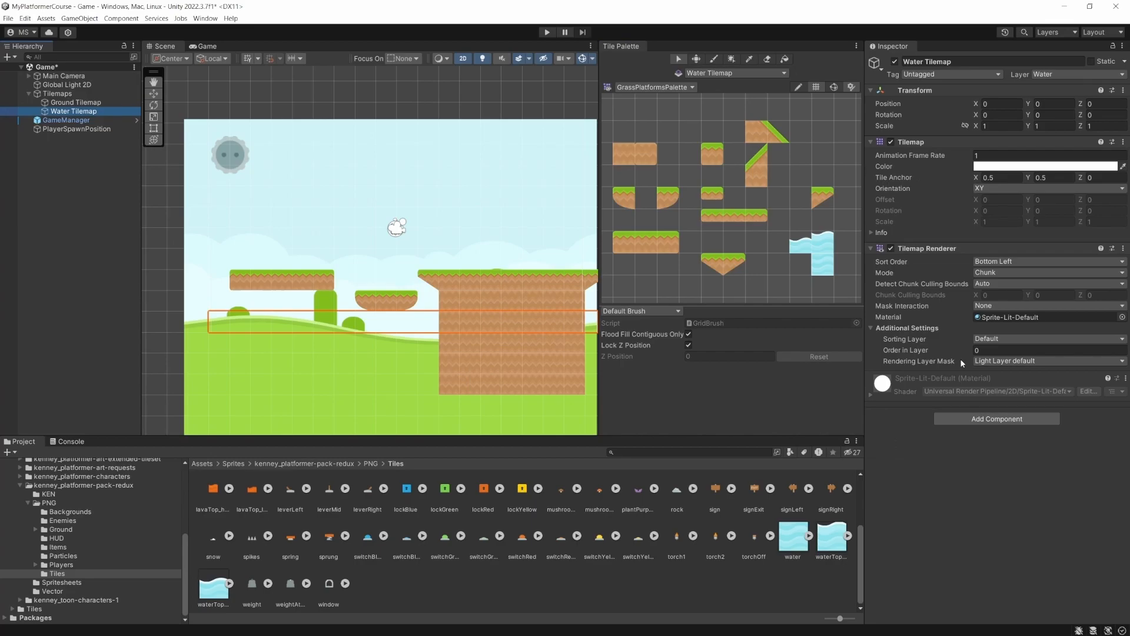
click(999, 337)
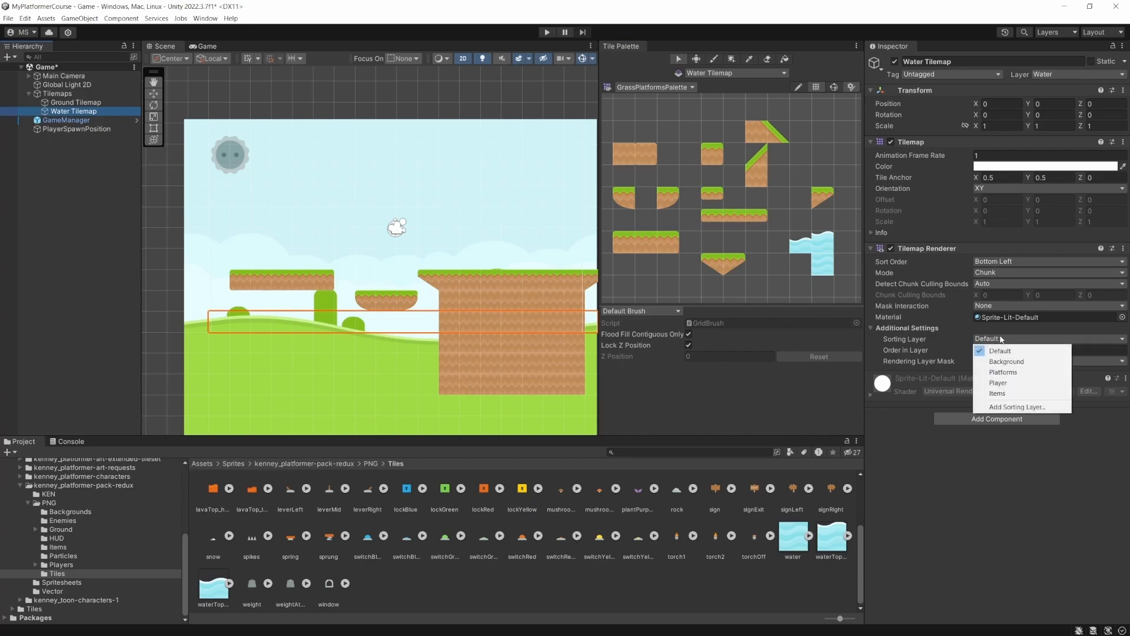
click(1005, 406)
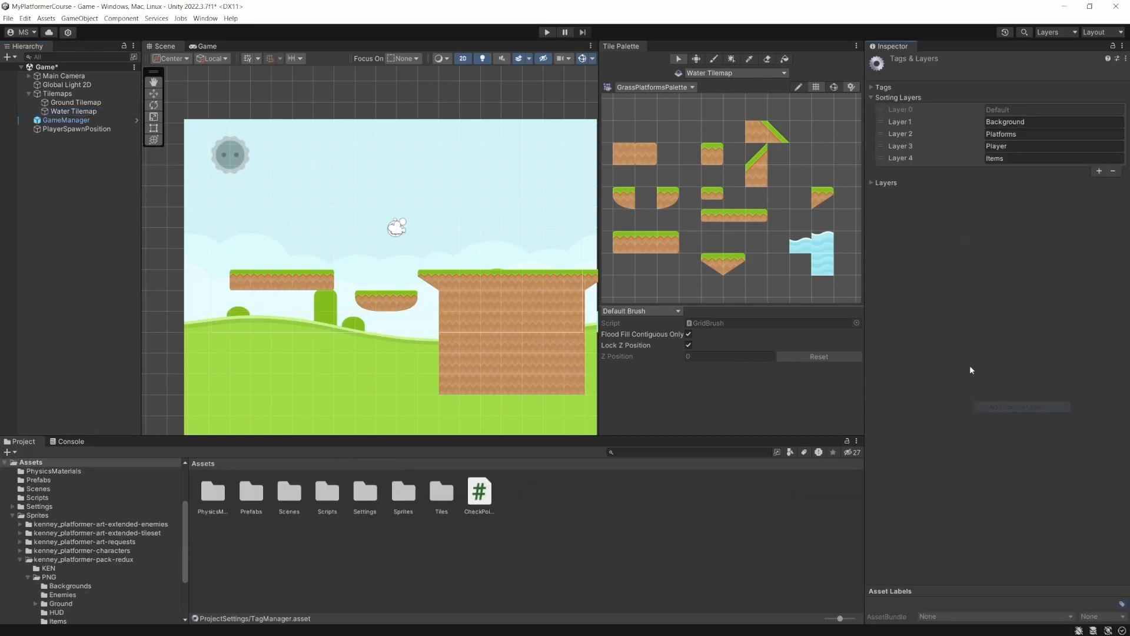
click(1013, 163)
double_click(1012, 158)
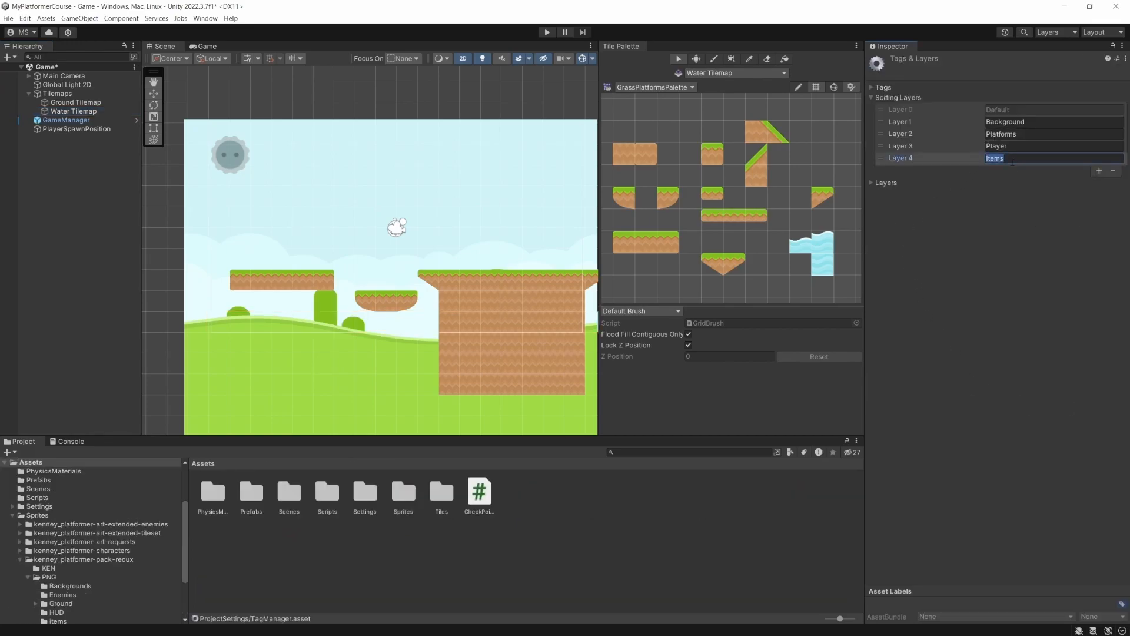
text(Water)
click(1020, 197)
Set the Sorting Layer of Water Tilemap's renderer to Water
click(86, 113)
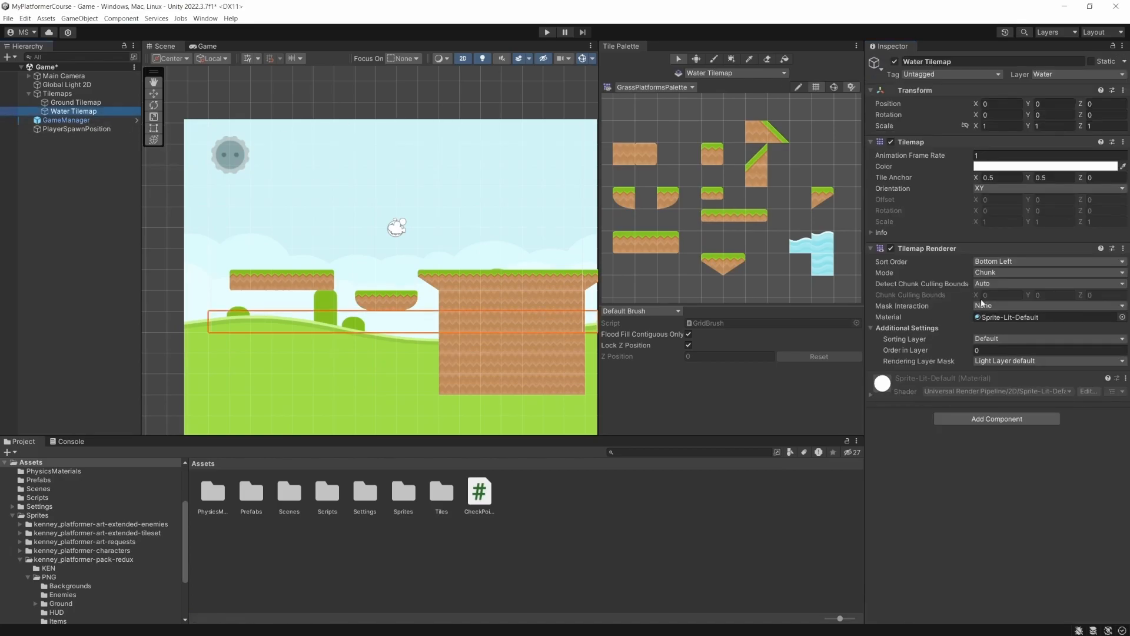
click(990, 339)
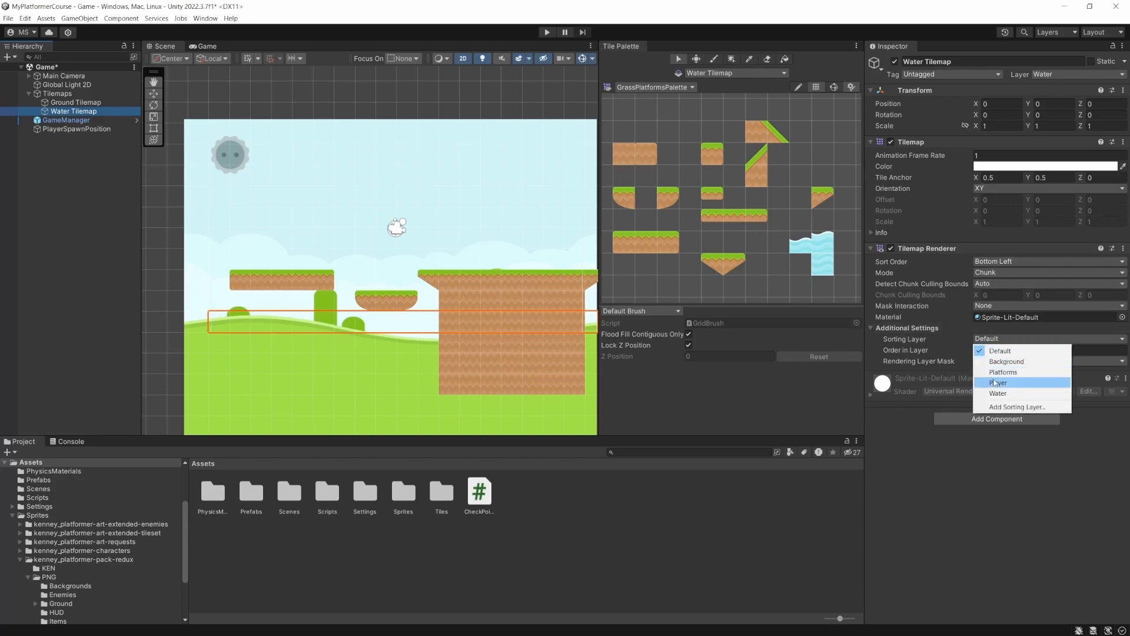
click(998, 394)
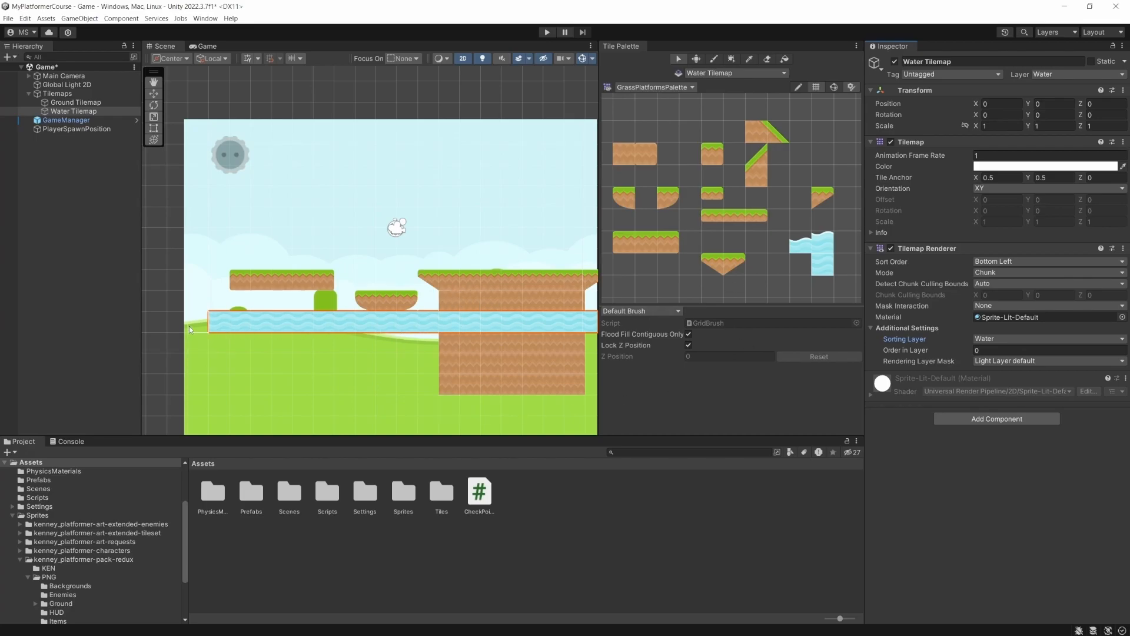
Extend the solid water row past the background's left edge and paint a second solid row directly beneath it
click(820, 265)
click(715, 58)
drag(198, 321, 154, 322)
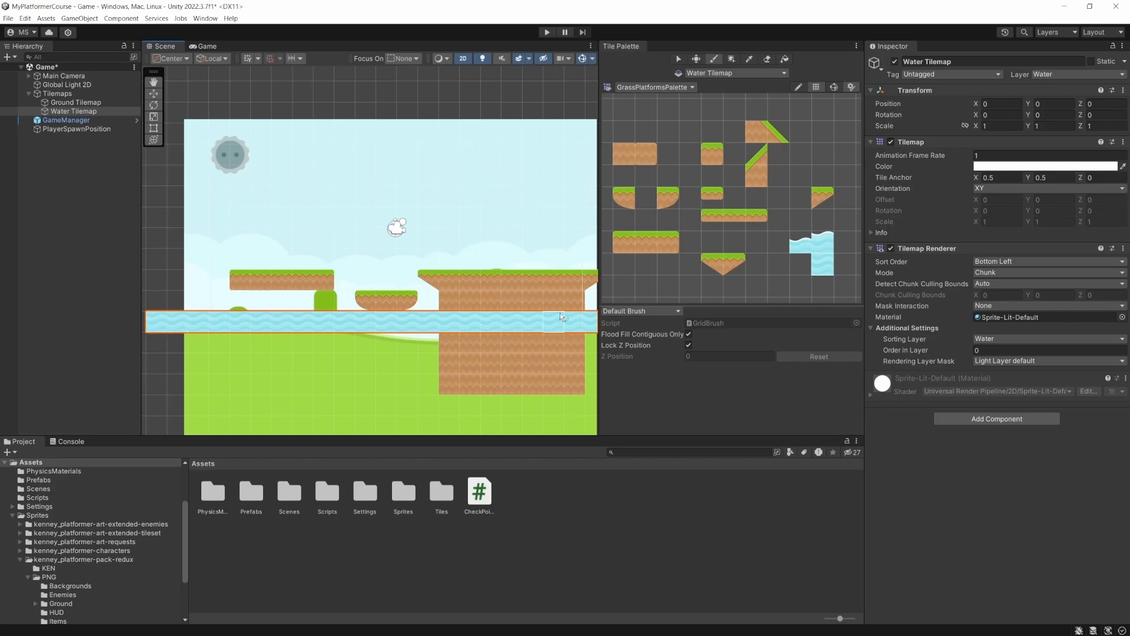
scroll(486, 336, down, 3)
mouse_move(585, 331)
mouse_down()
mouse_move(595, 342)
mouse_move(243, 341)
mouse_move(318, 340)
mouse_up()
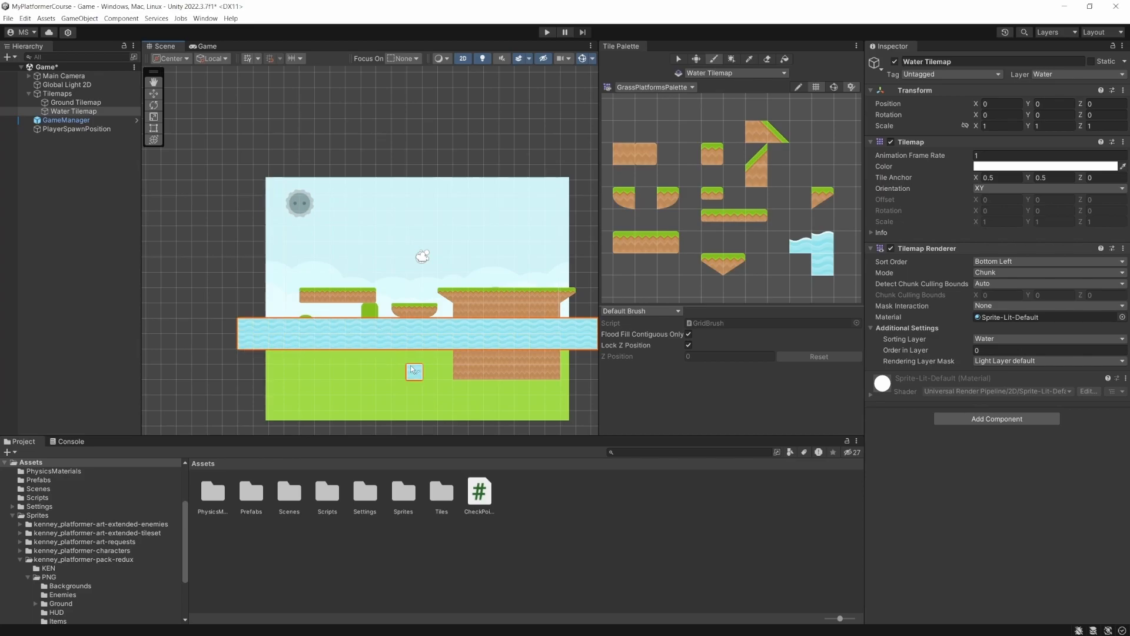
scroll(434, 319, up, 3)
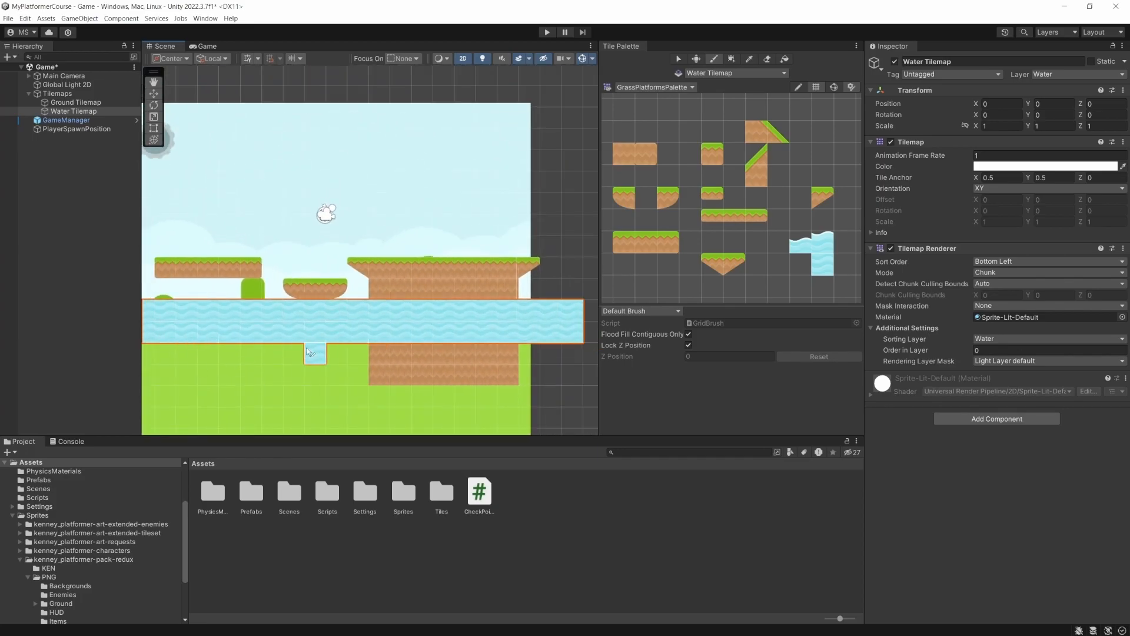
middle_drag(257, 335, 300, 355)
key(w)
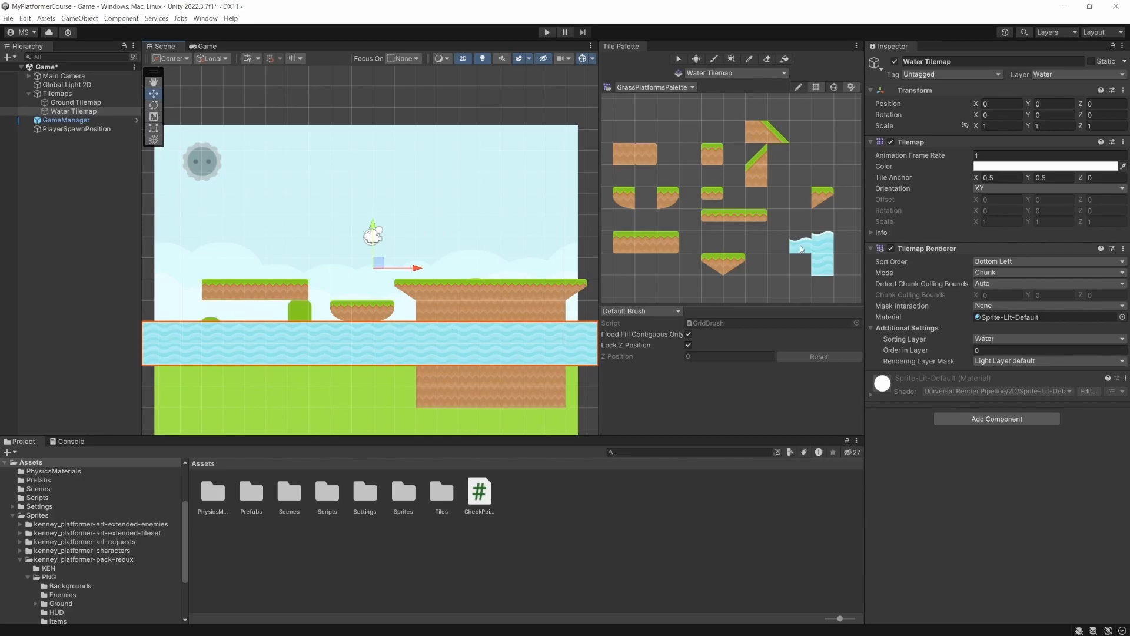
Paint a row of wavy water-top tiles along the upper edge of the solid water, and leave the brush
click(801, 250)
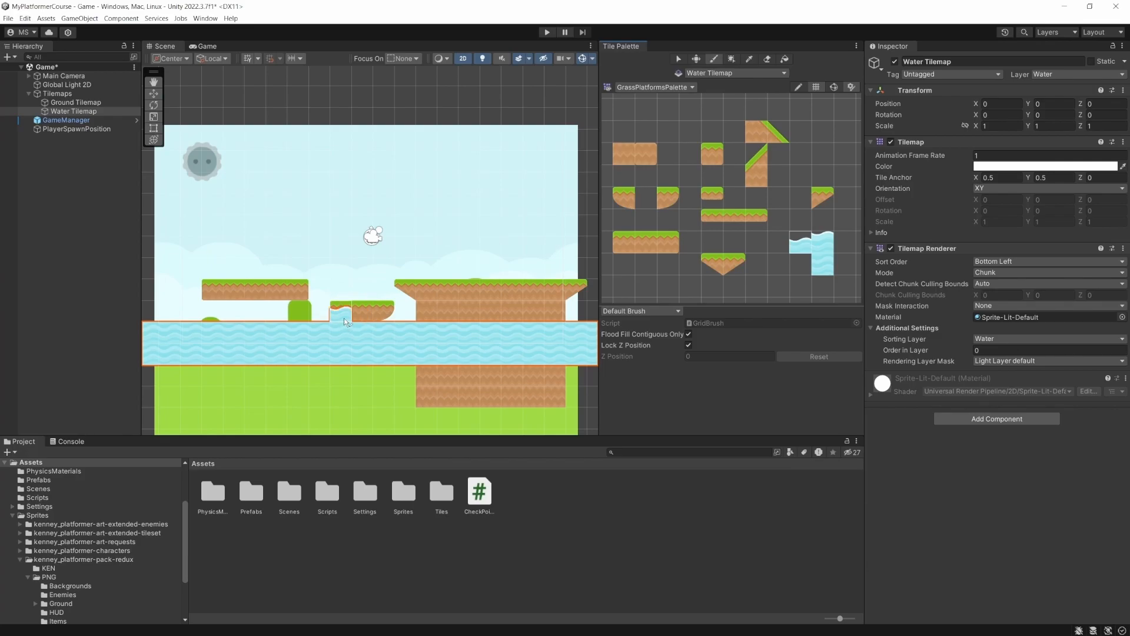
drag(342, 319, 583, 310)
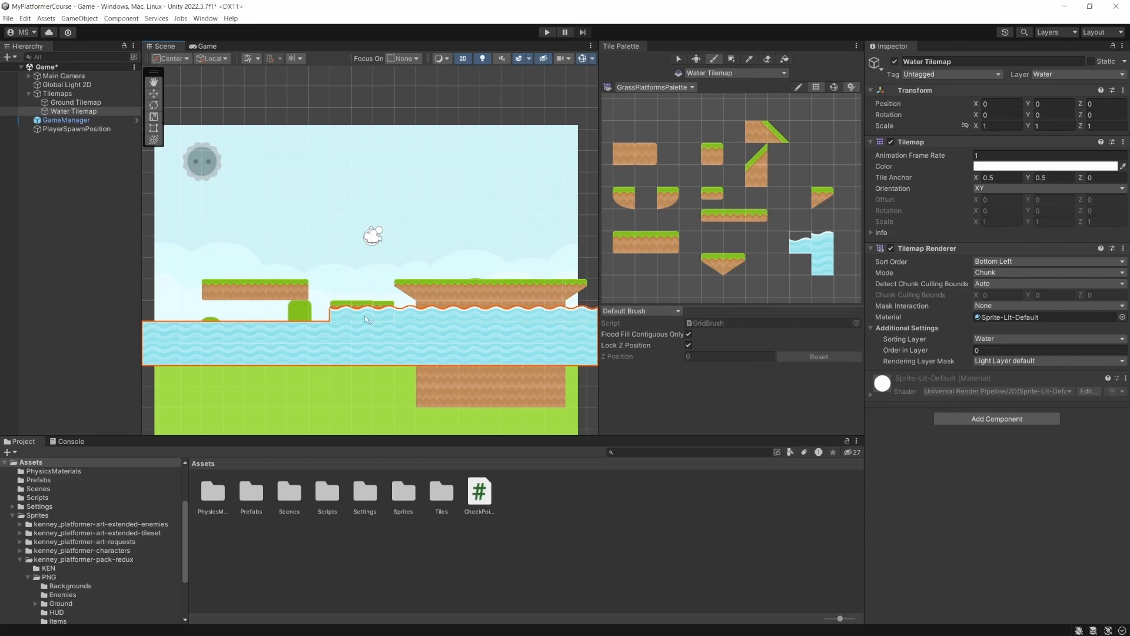
mouse_move(325, 315)
mouse_down()
mouse_move(152, 318)
mouse_move(337, 349)
mouse_up()
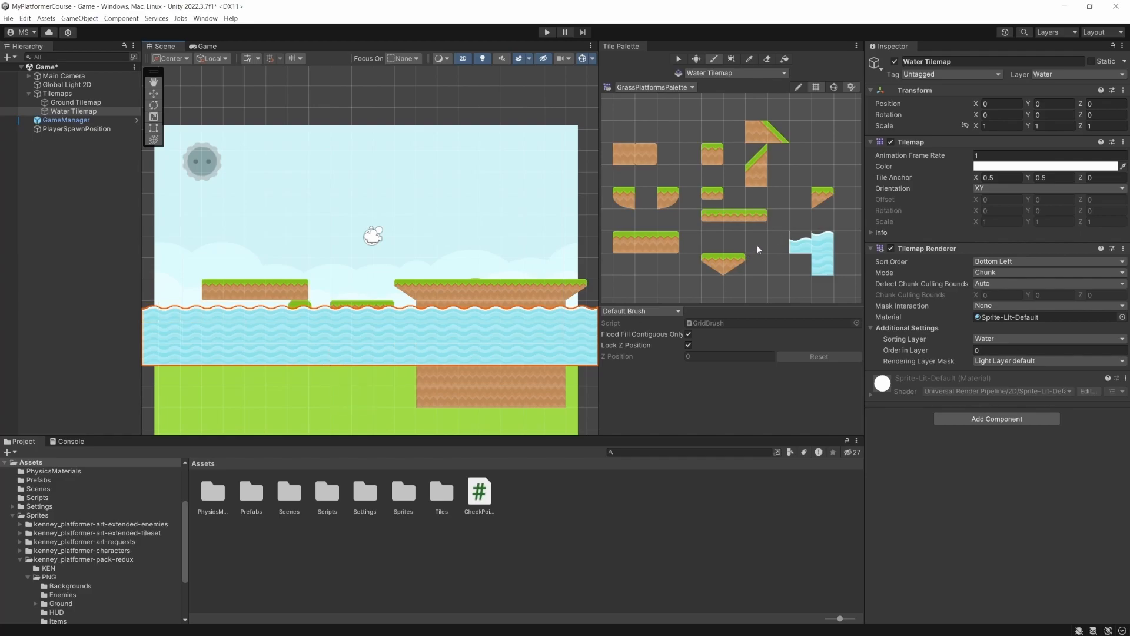
click(680, 60)
Try the Water sorting layer between Background and Platforms, check the Game view, and settle it between Platforms and Player
click(1021, 341)
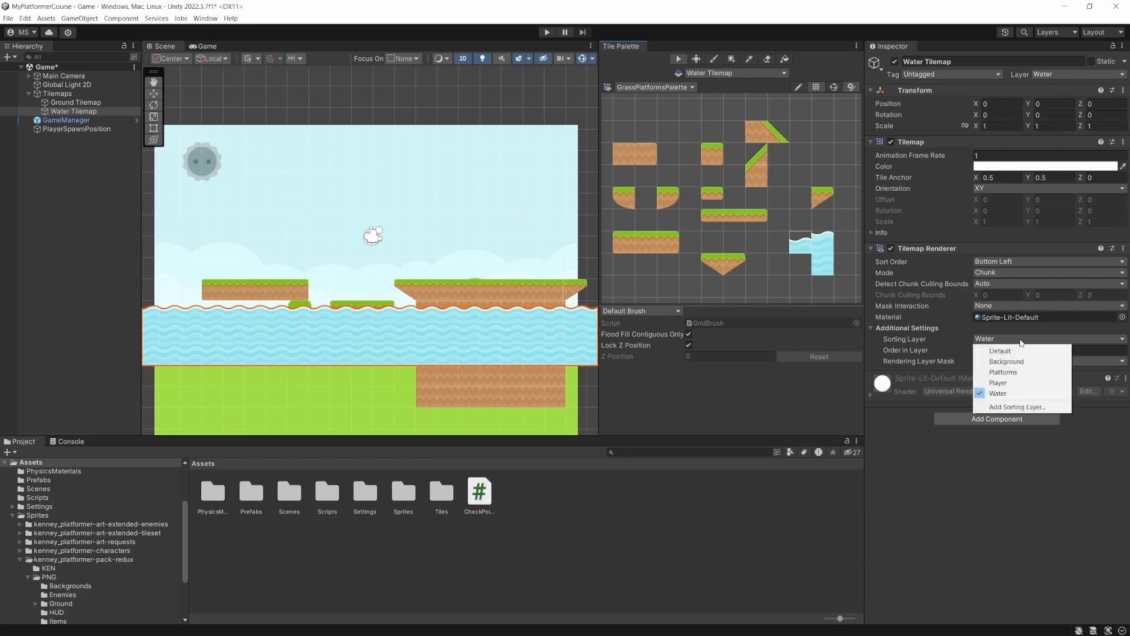
click(1021, 407)
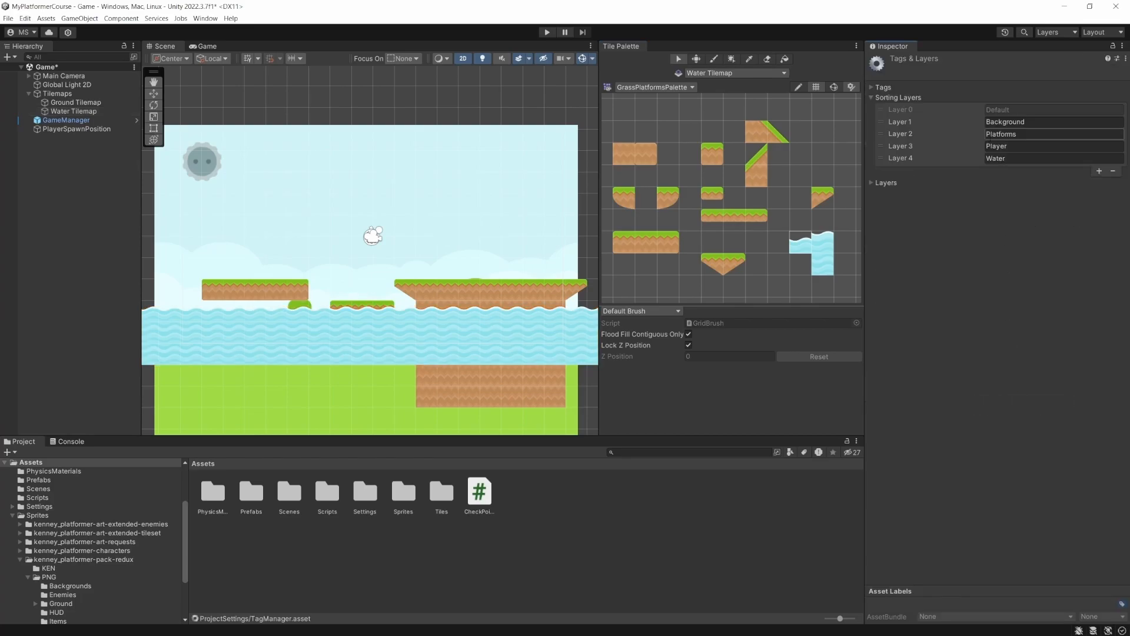
click(903, 159)
mouse_move(903, 158)
mouse_down()
mouse_move(919, 116)
mouse_move(907, 137)
mouse_up()
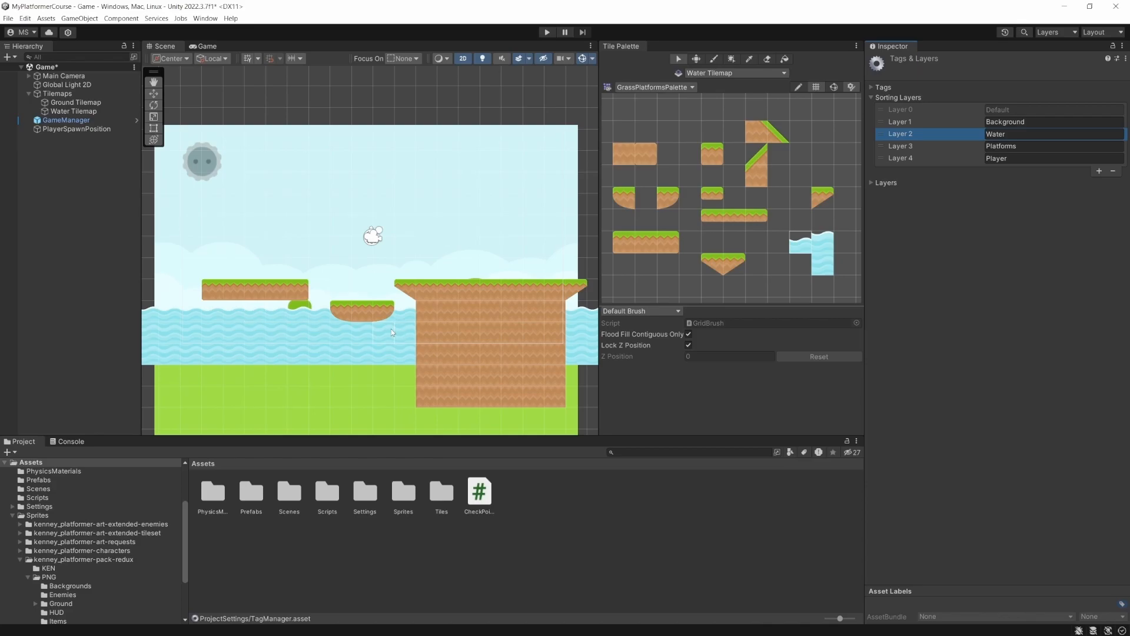
click(200, 47)
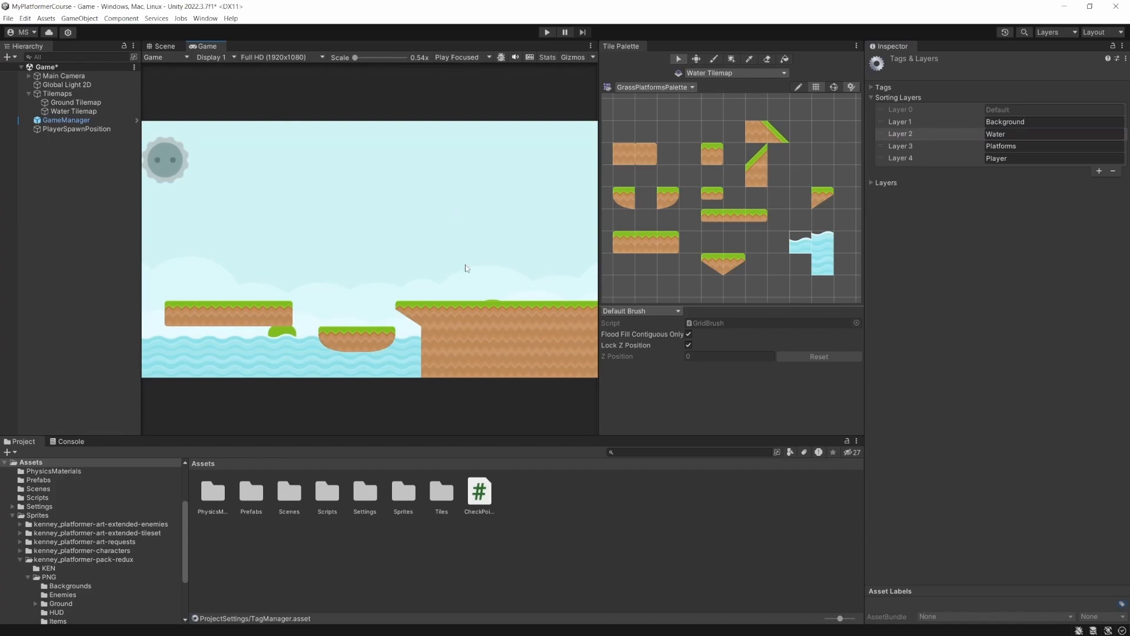
drag(903, 135, 901, 152)
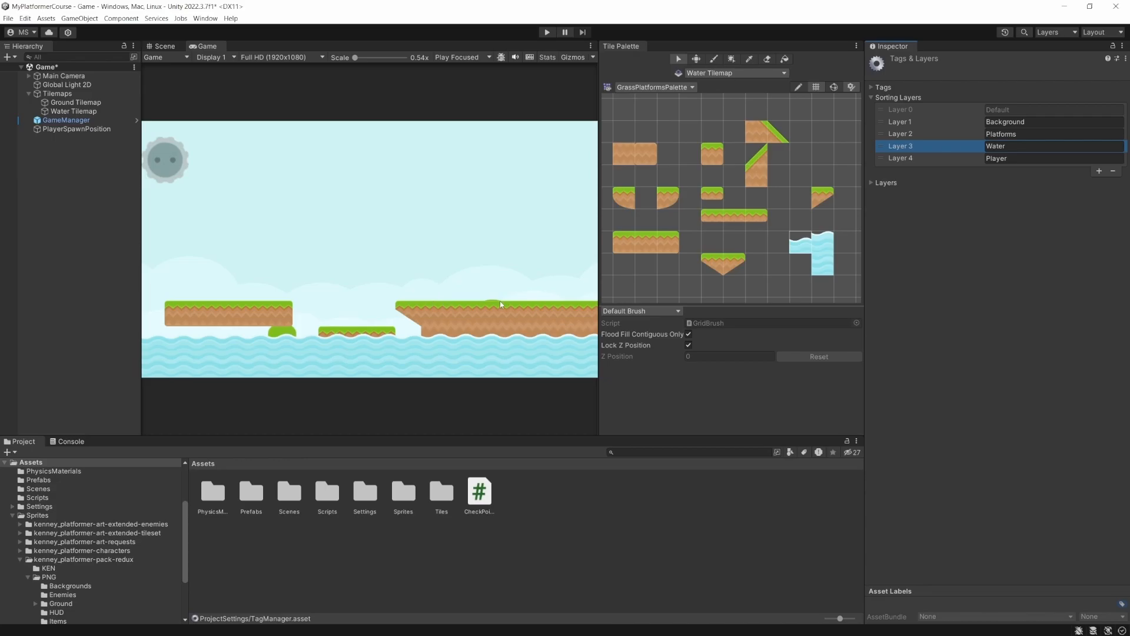
Check the layering in the Scene view and play-test the level to inspect the water's left end
key(ctrl+1)
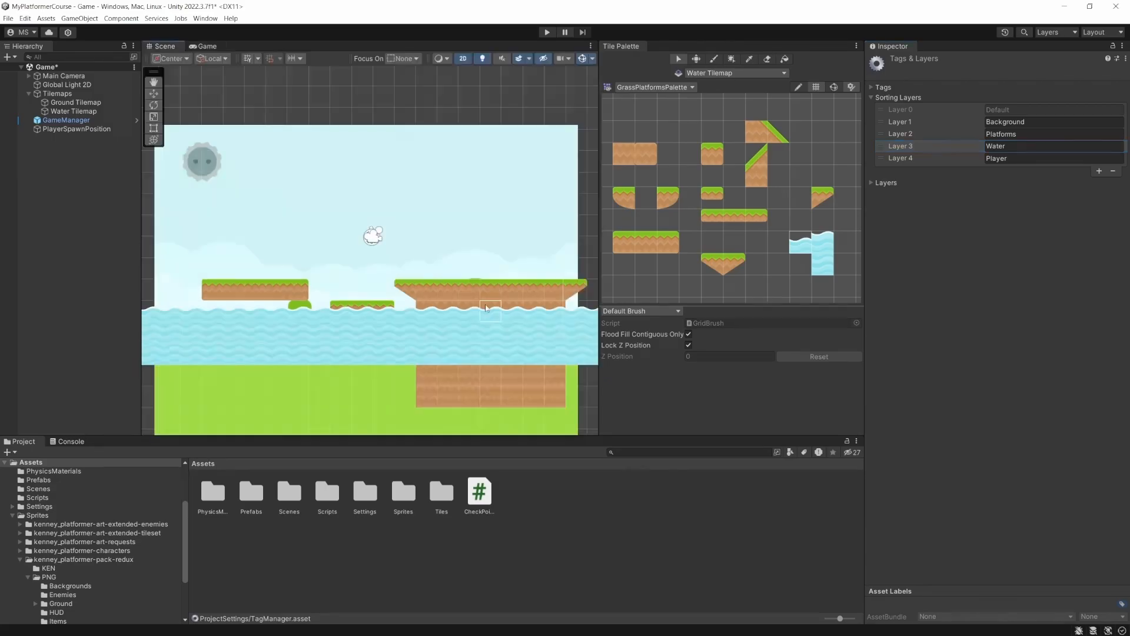
click(548, 32)
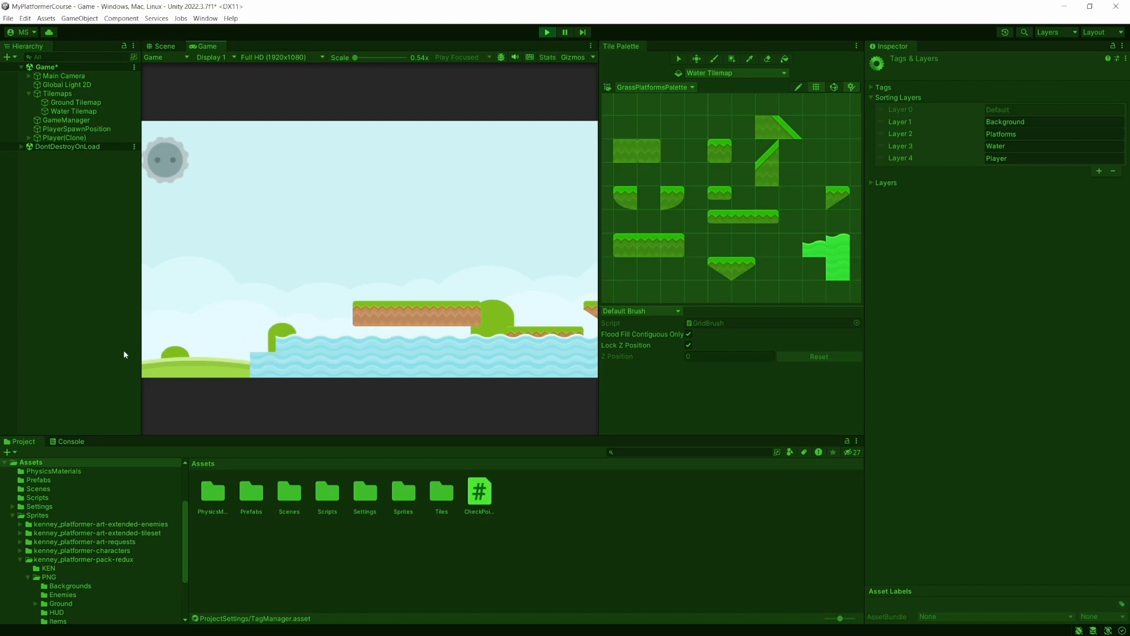
click(547, 32)
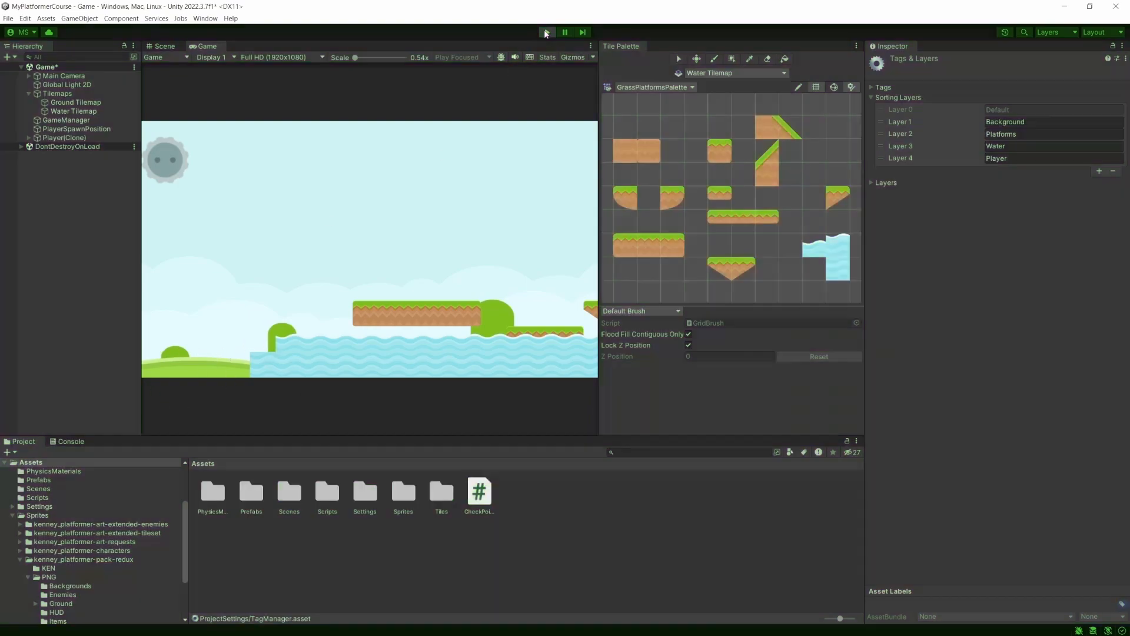
Extend the water well beyond the background's left edge with solid tile rows and a wavy top row
scroll(300, 266, down, 1)
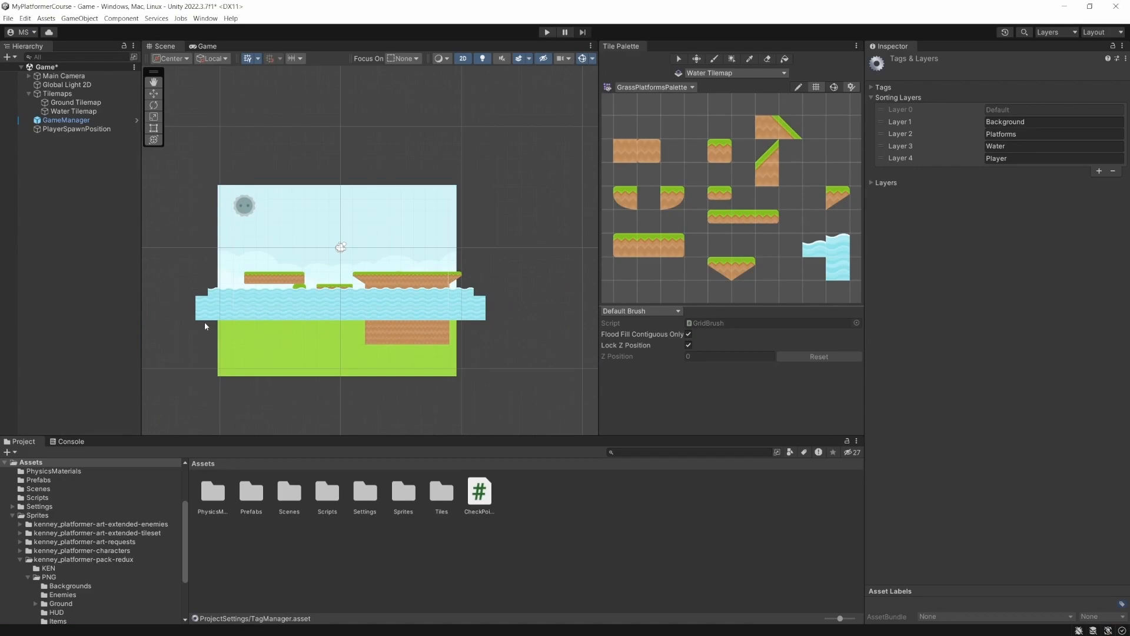
drag(191, 314, 152, 314)
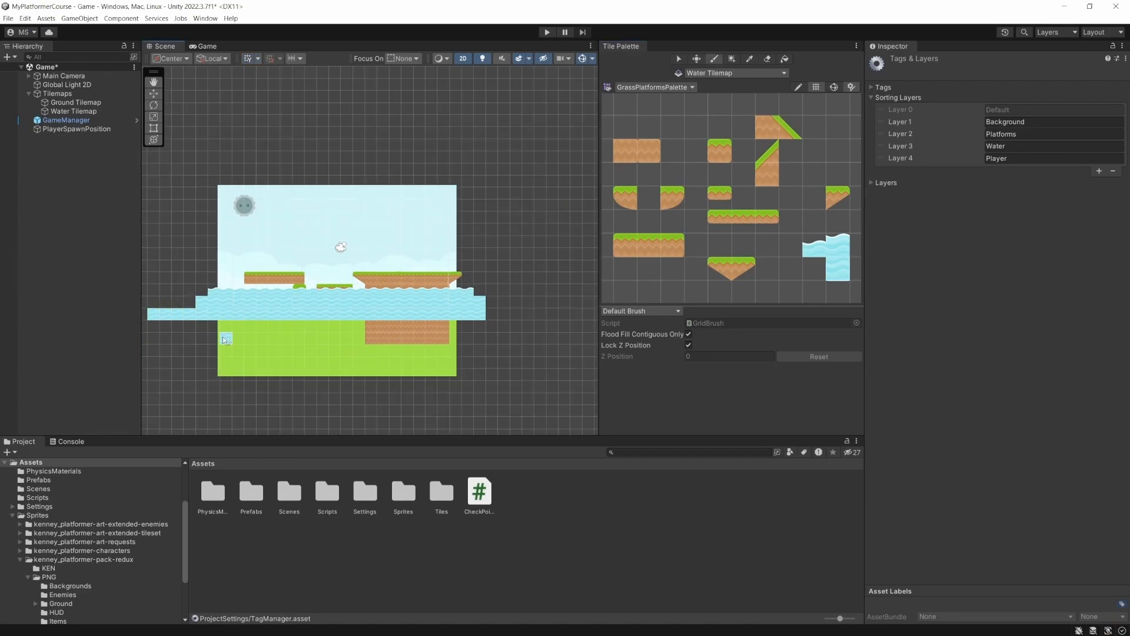
key(q)
drag(205, 347, 341, 362)
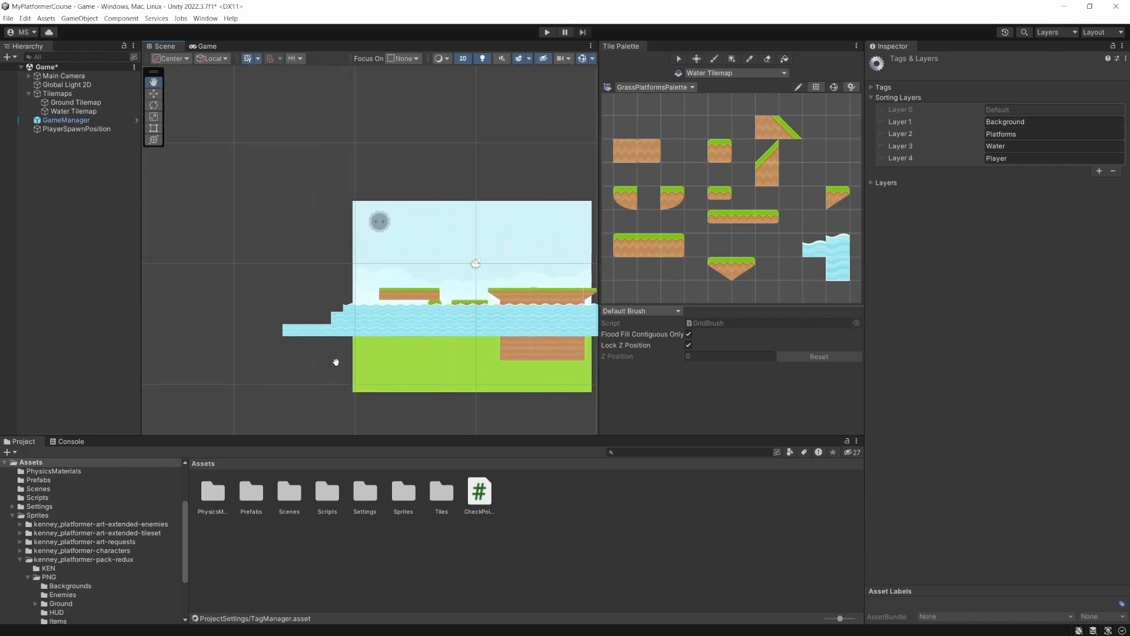
click(846, 273)
drag(340, 318, 253, 324)
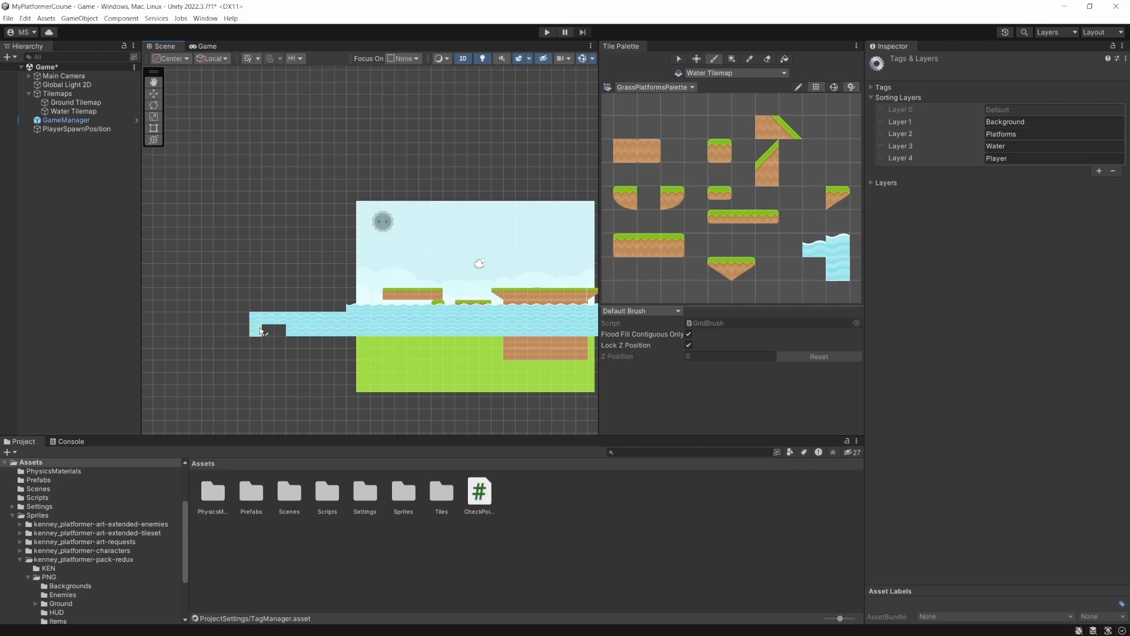
click(814, 245)
drag(348, 308, 253, 310)
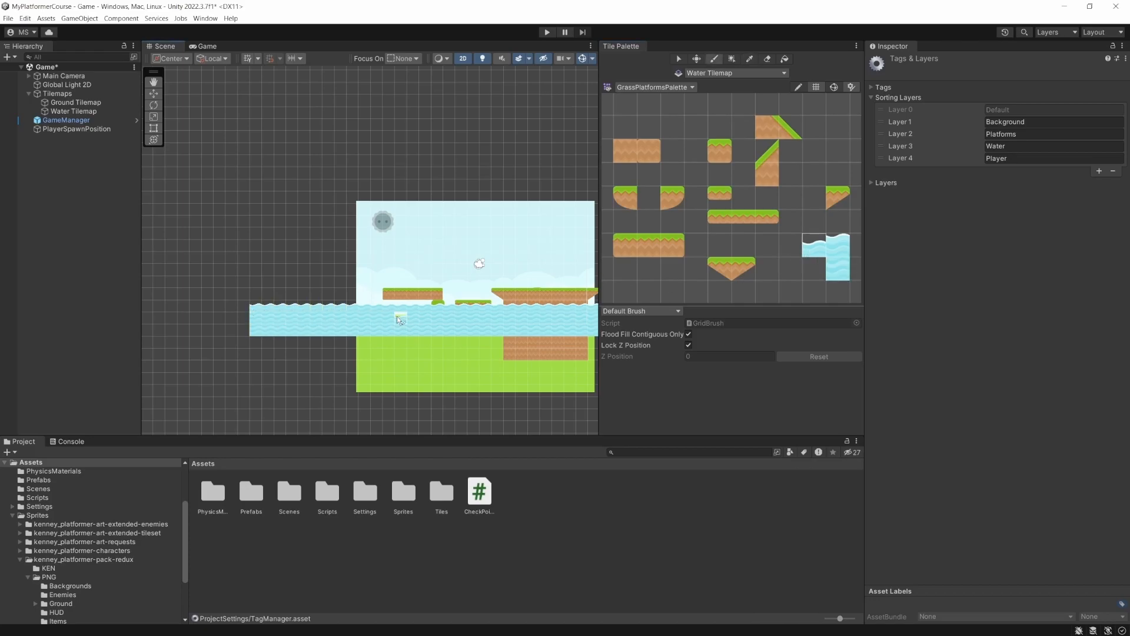
Extend the water beyond the background's right edge with a wavy top row and solid tiles beneath it
middle_drag(459, 324, 217, 316)
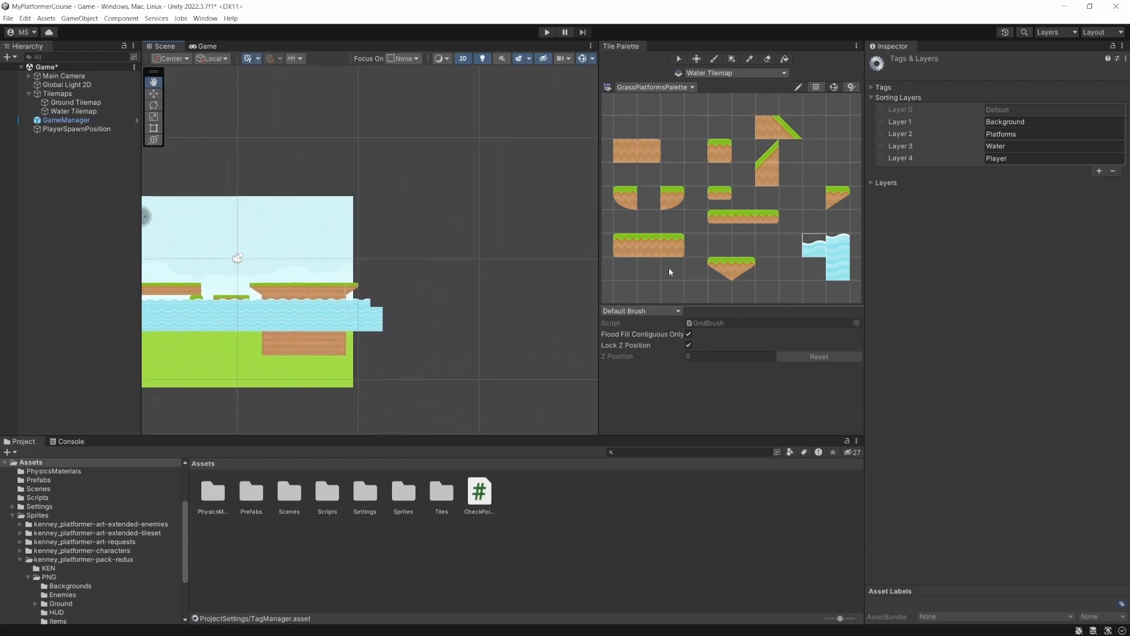
drag(375, 307, 478, 306)
key(i)
click(837, 270)
mouse_move(390, 313)
mouse_down()
mouse_move(464, 315)
mouse_move(467, 327)
mouse_move(388, 332)
mouse_up()
key(q)
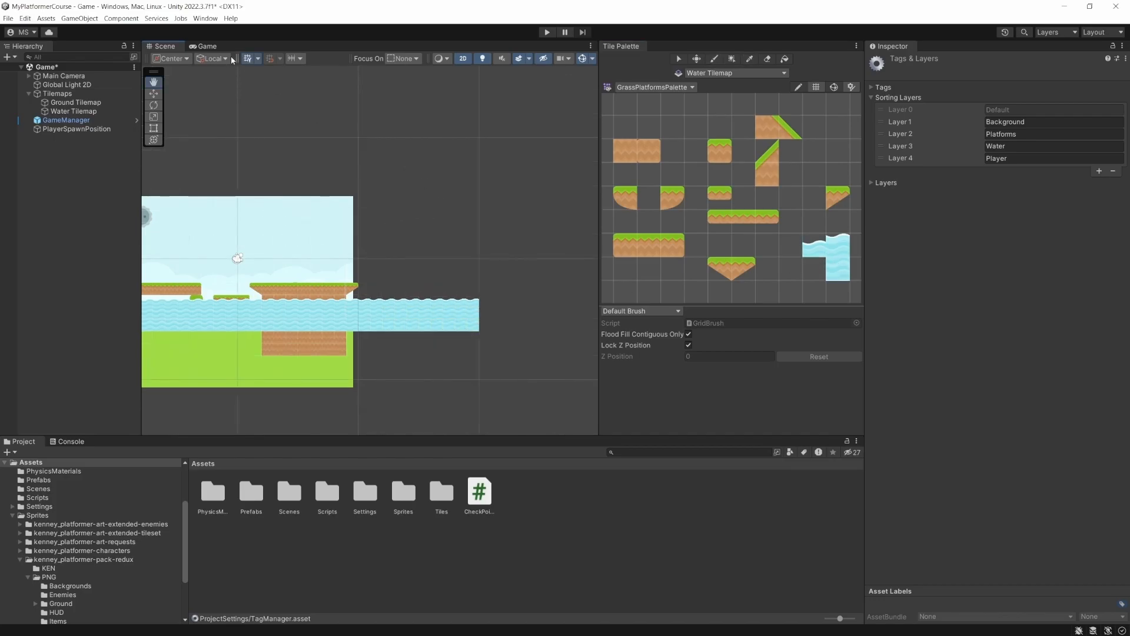
Play-test the level with the extended water, return to the Scene view and save the scene
click(548, 32)
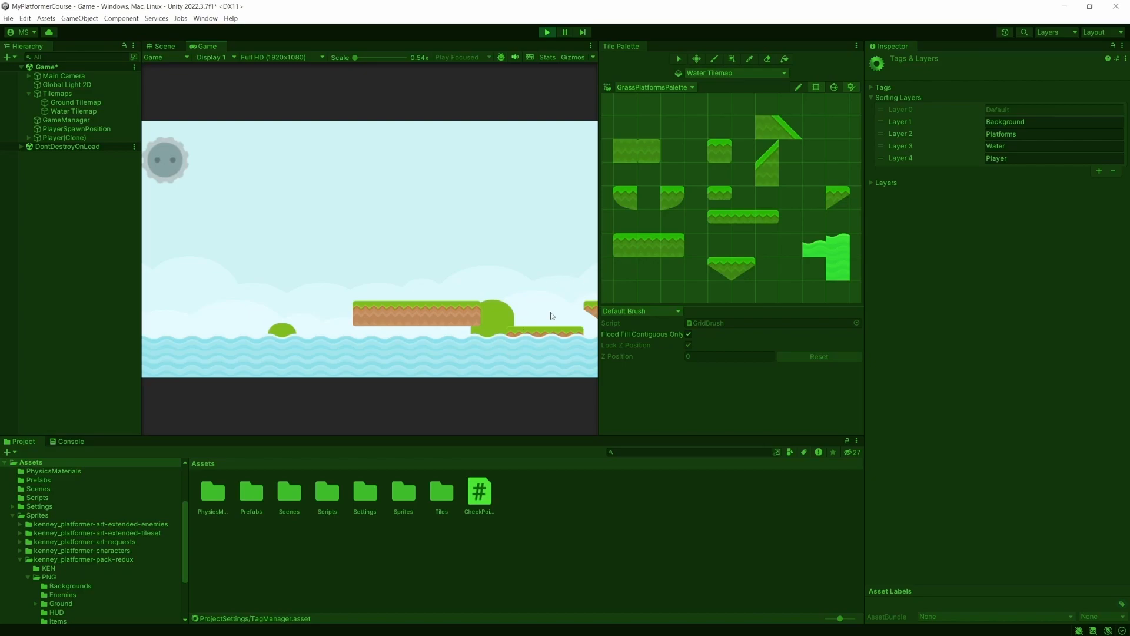
click(548, 32)
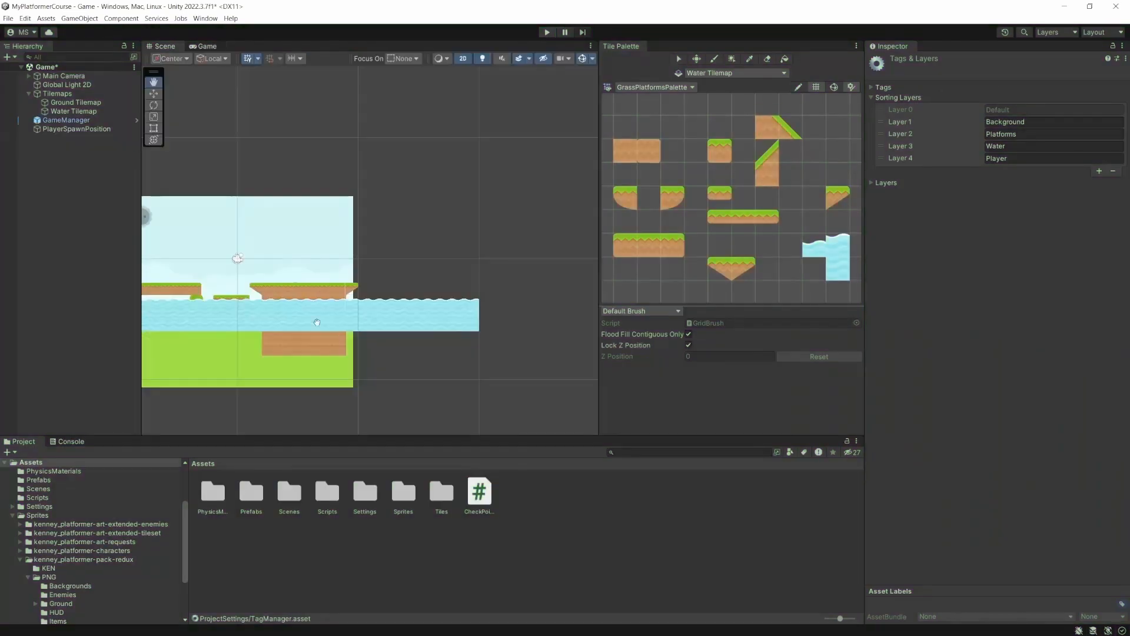
drag(274, 244, 420, 256)
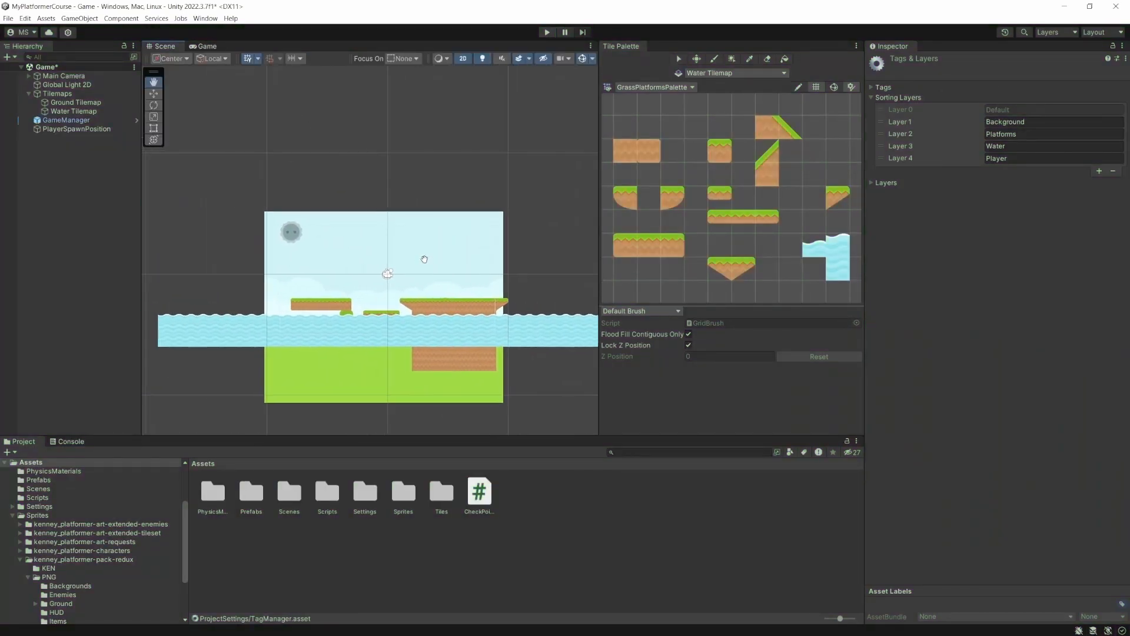
key(ctrl+s)
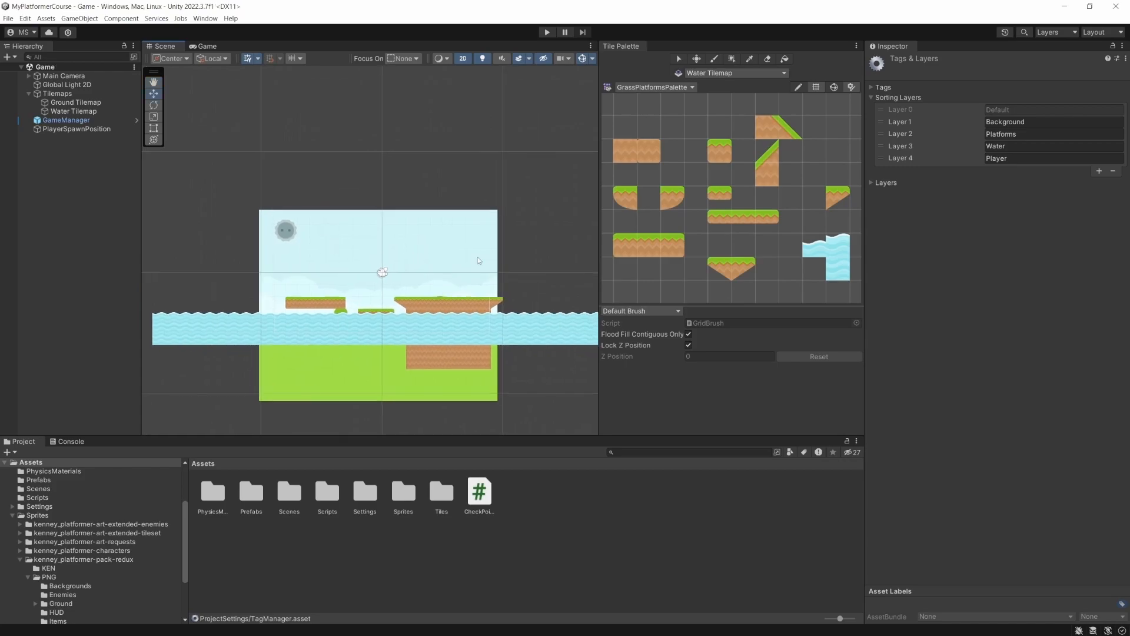